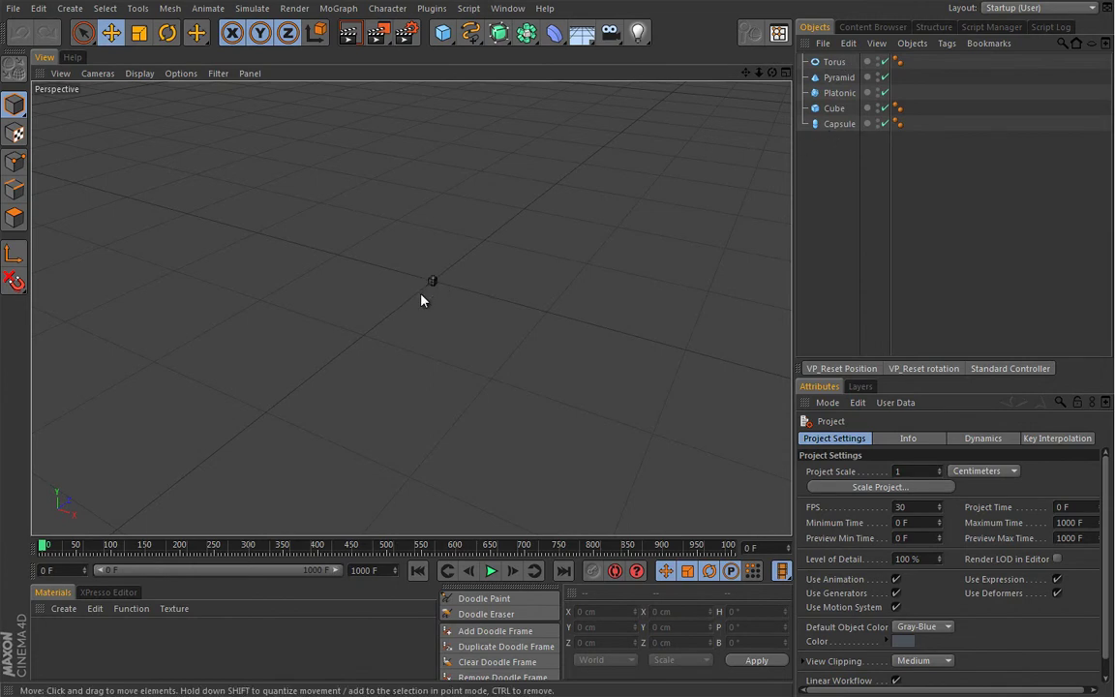
pyautogui.click(442, 35)
pyautogui.click(559, 56)
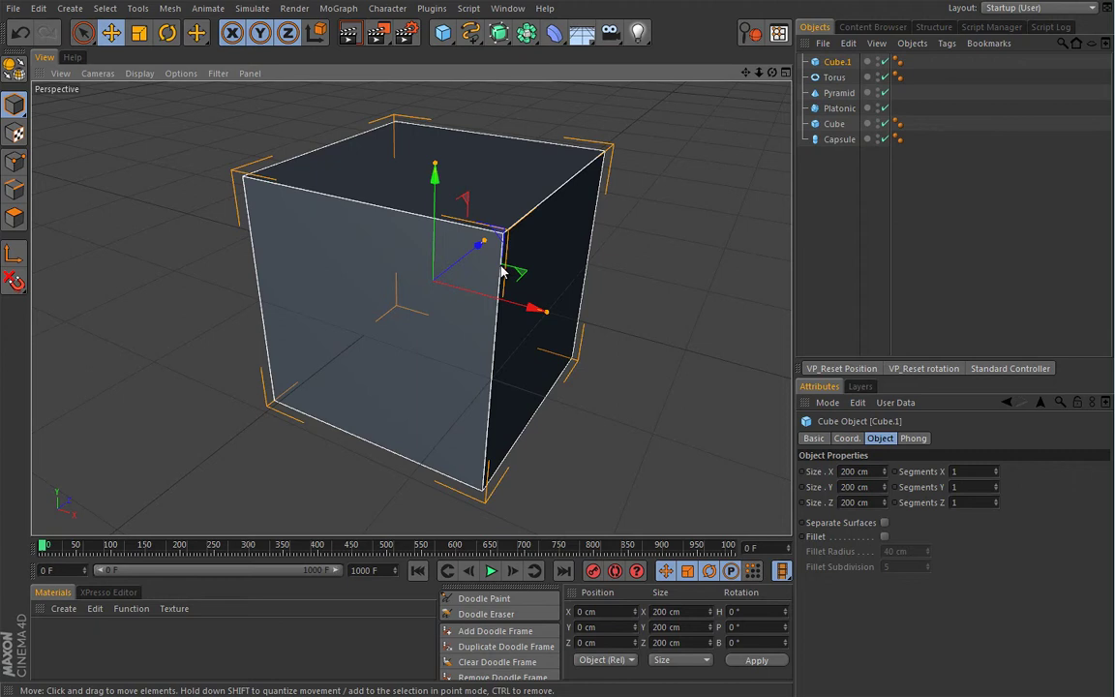
pyautogui.moveTo(533, 307); pyautogui.dragTo(440, 268)
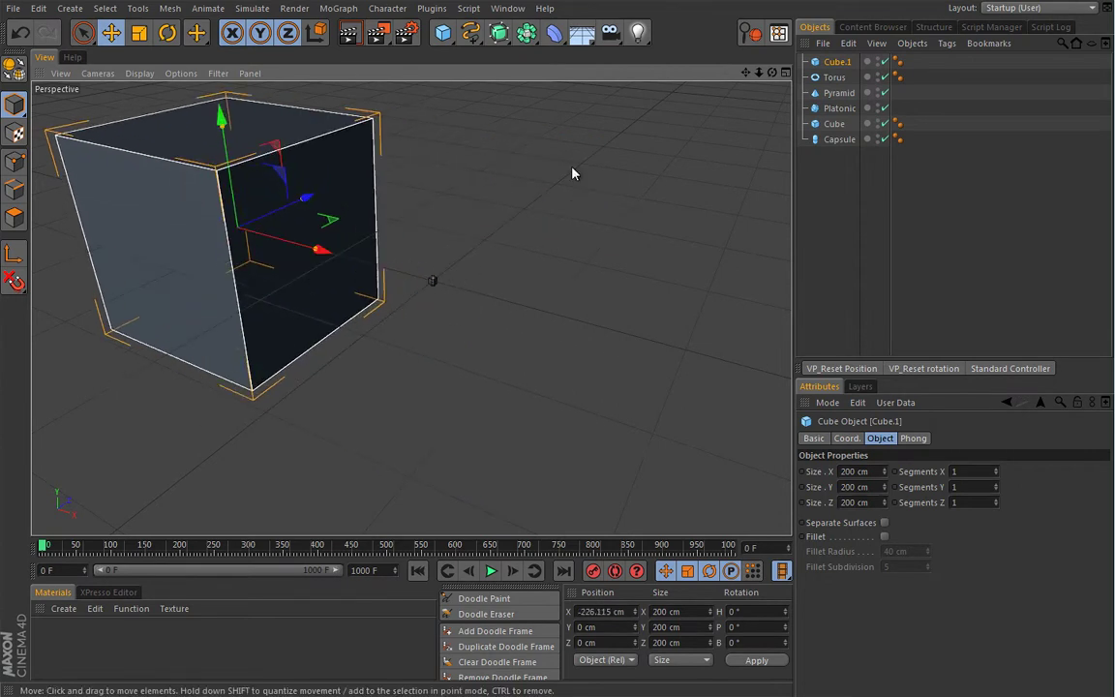
pyautogui.press('Delete')
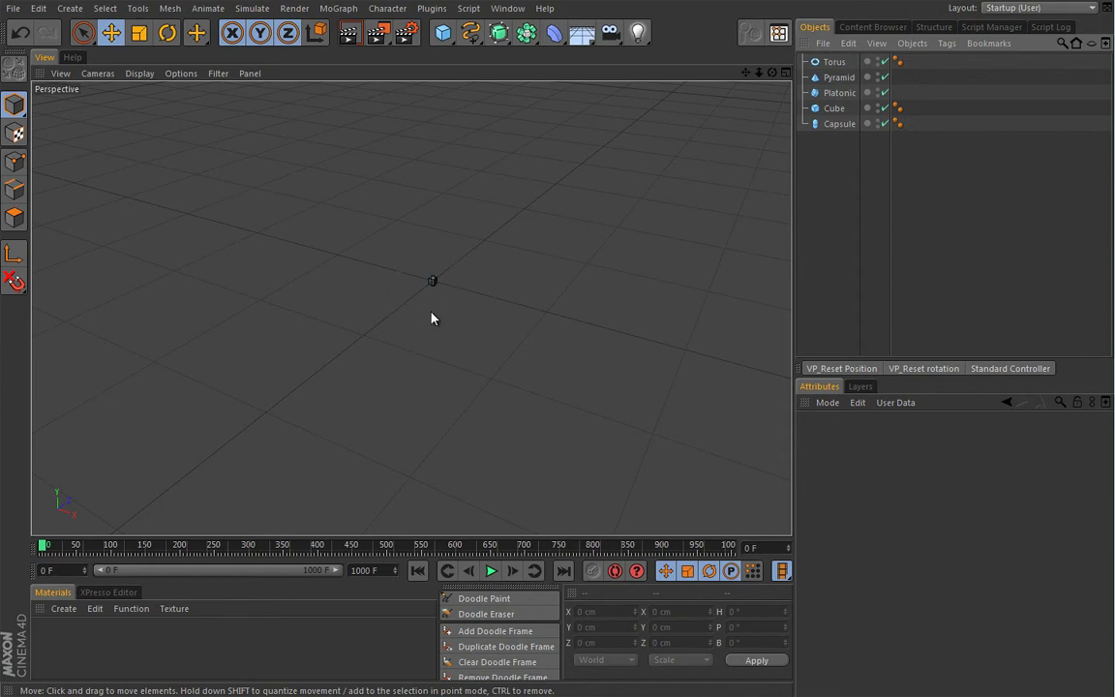
# - Add a Helix spline and switch its Plane from XY to XZ so it lies flat
pyautogui.click(471, 33)
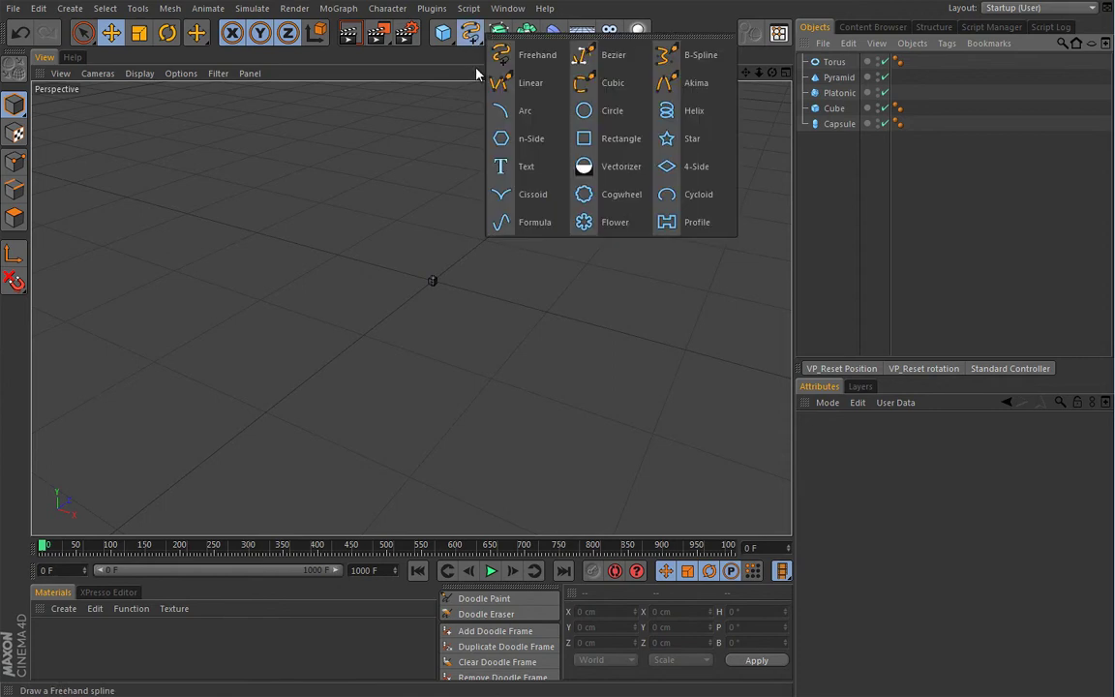
pyautogui.click(675, 109)
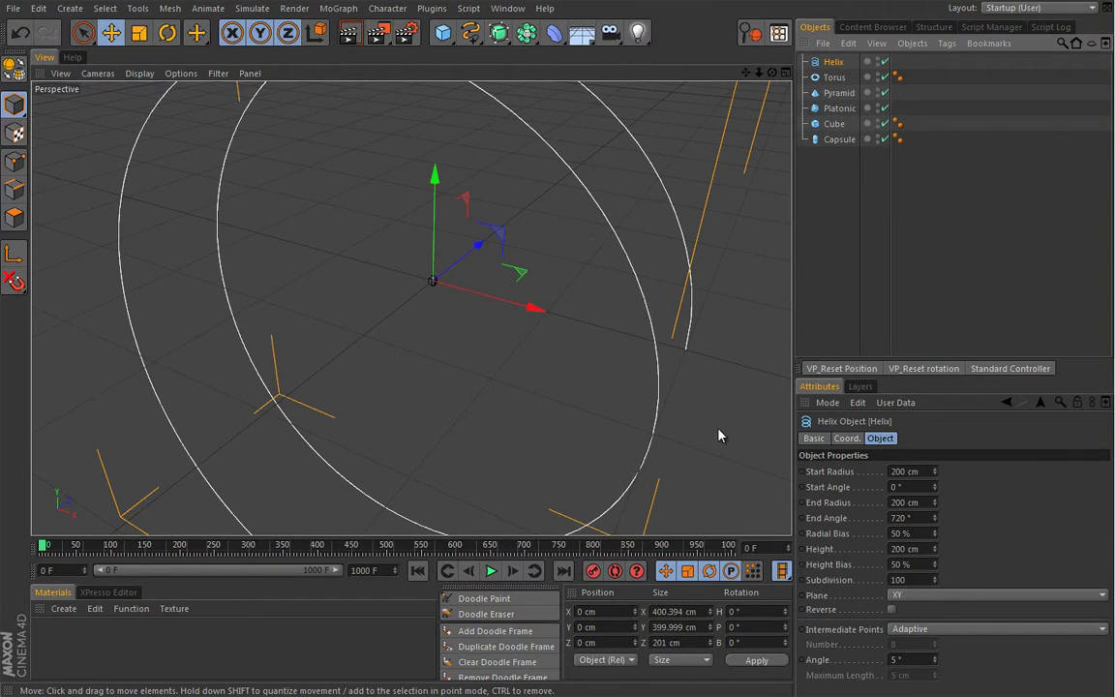
pyautogui.click(920, 597)
pyautogui.click(913, 641)
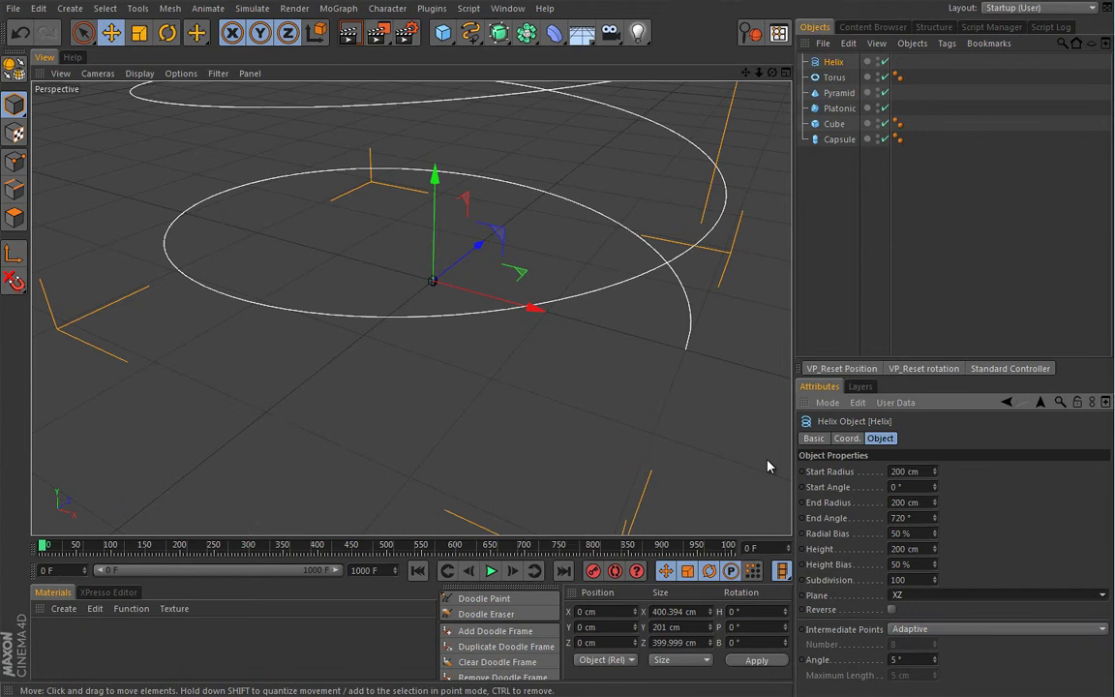
pyautogui.scroll(-5, 554, 333)
pyautogui.keyDown('alt'); pyautogui.moveTo(522, 328); pyautogui.dragTo(565, 363); pyautogui.keyUp('alt')
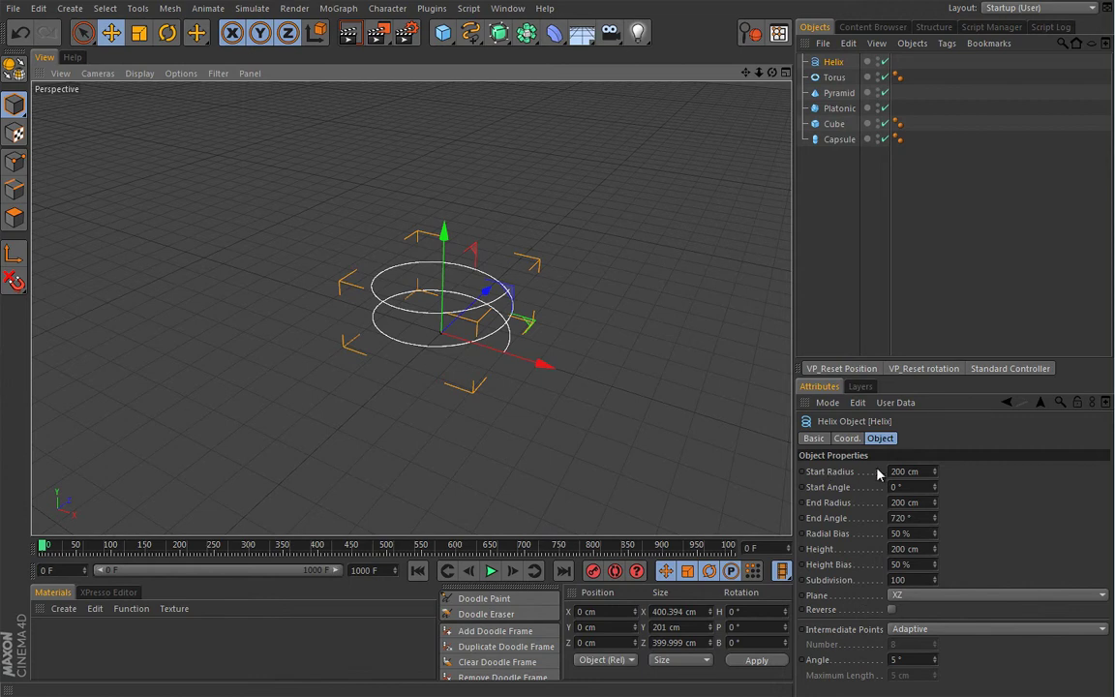
# - Set the helix Start Radius to 10 cm, after trying 50 and 20 cm
pyautogui.click(926, 472)
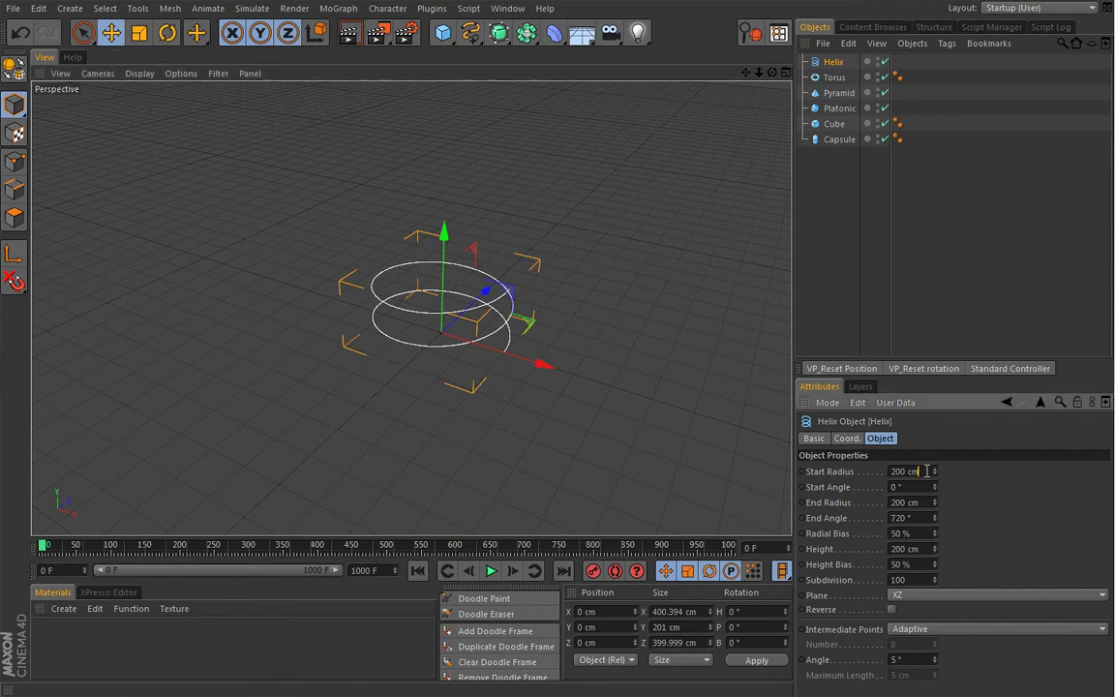
pyautogui.write('50')
pyautogui.press('Return')
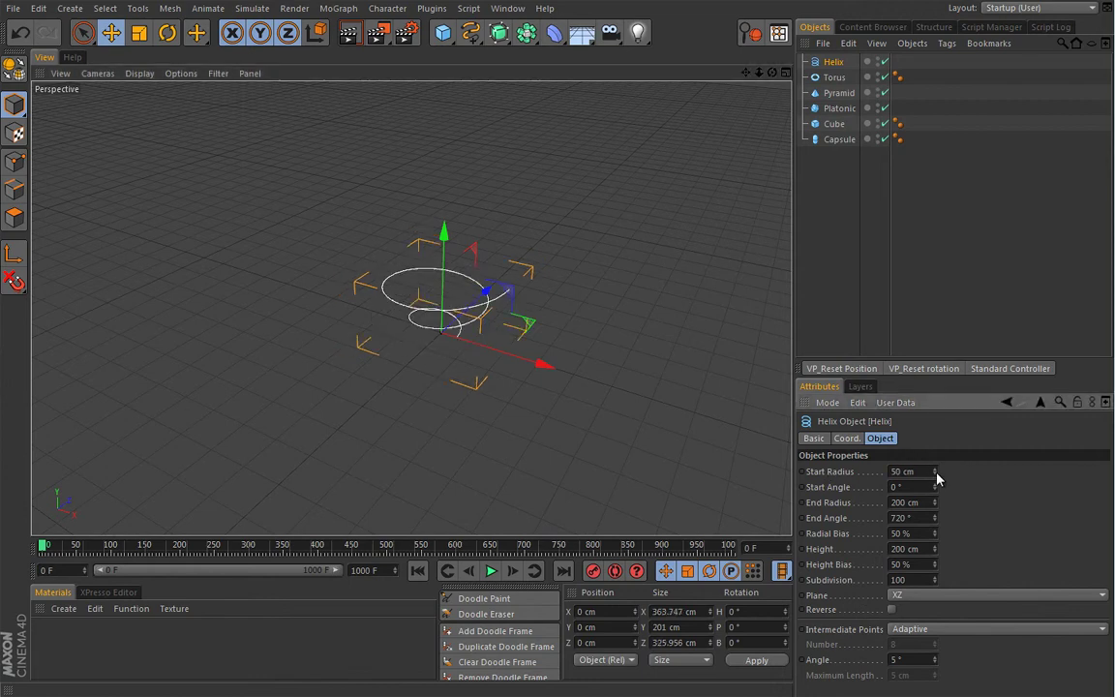
pyautogui.click(927, 472)
pyautogui.write('20')
pyautogui.press('Return')
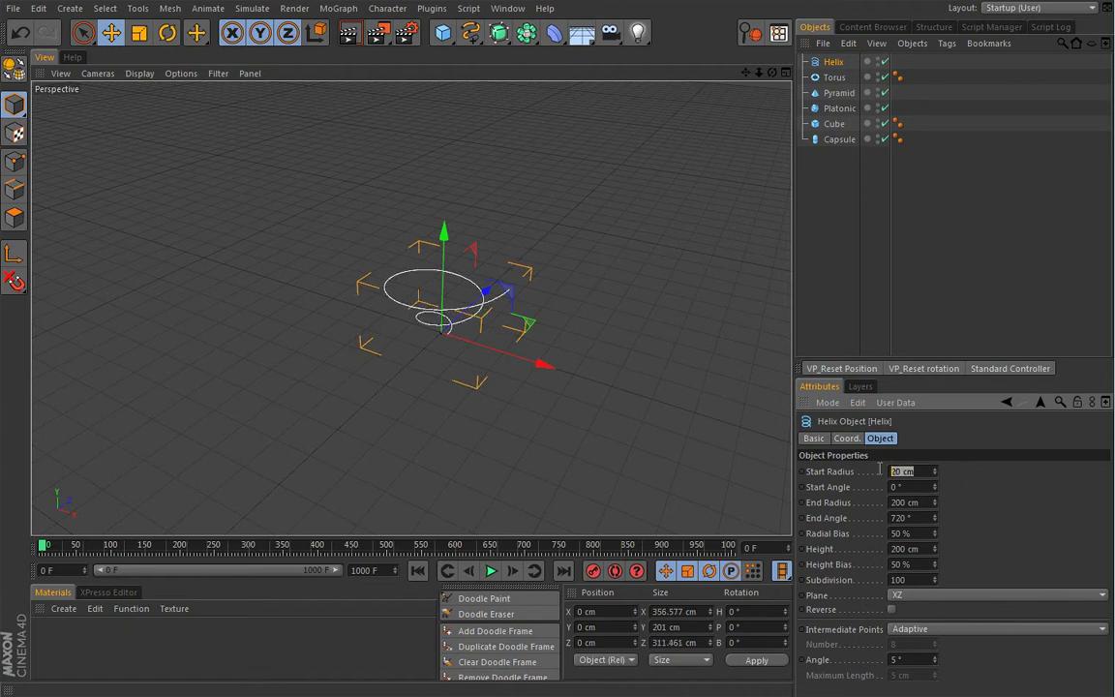
pyautogui.write('10')
pyautogui.press('Return')
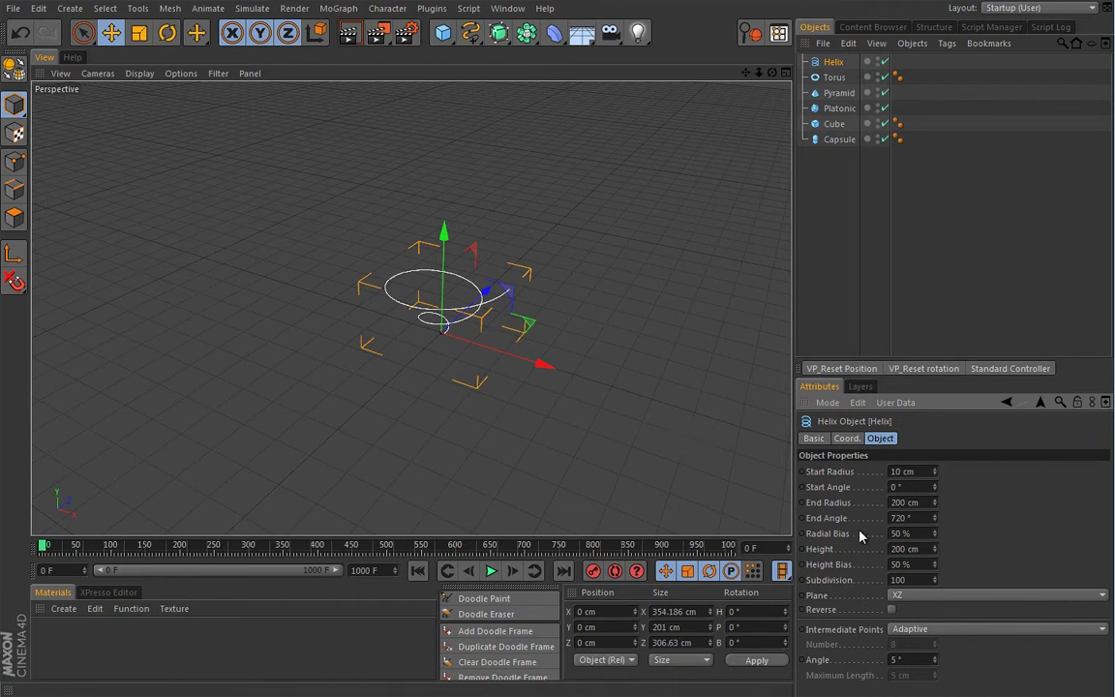
# - Set the helix End Radius to 100 cm
pyautogui.click(907, 578)
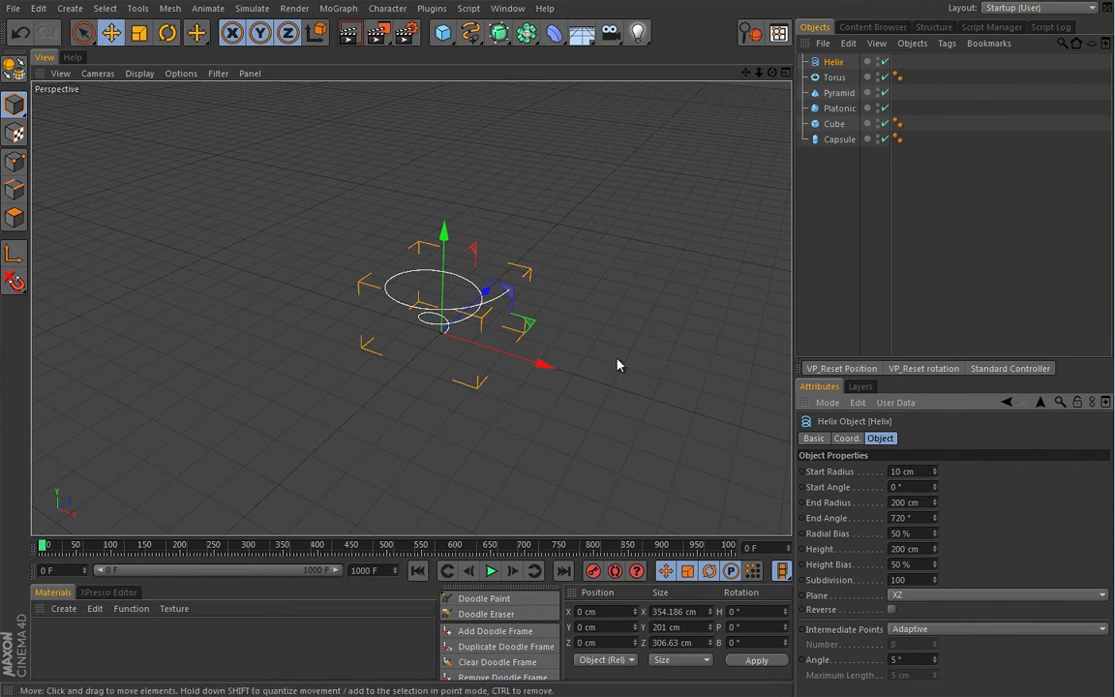
pyautogui.click(931, 503)
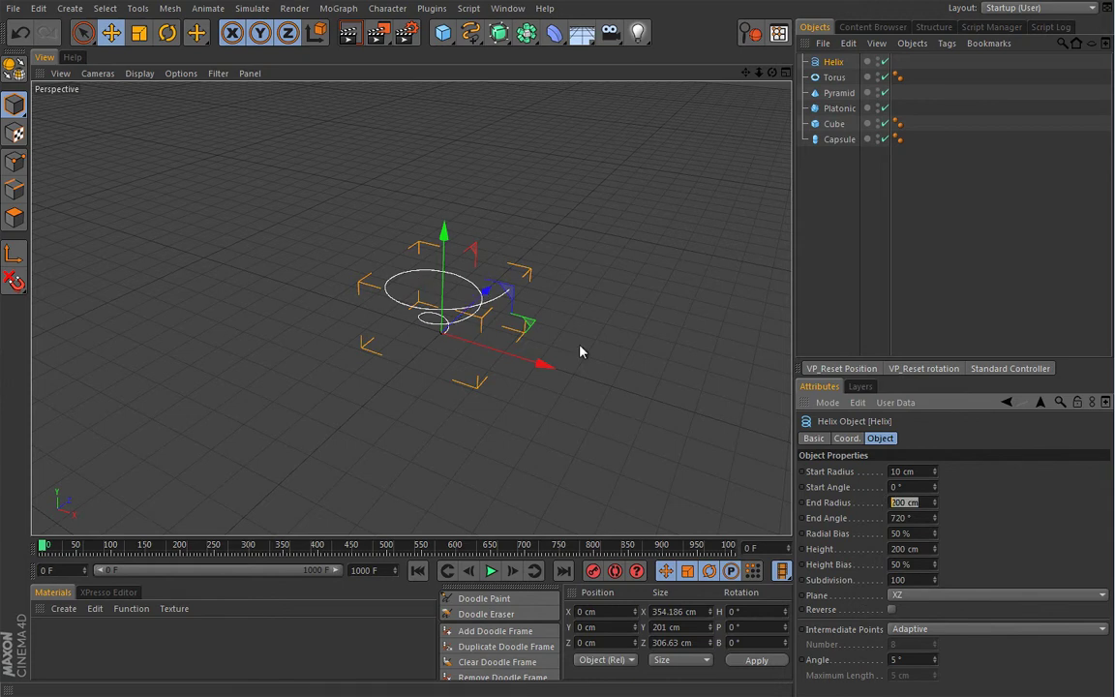
pyautogui.write('100')
pyautogui.press('Return')
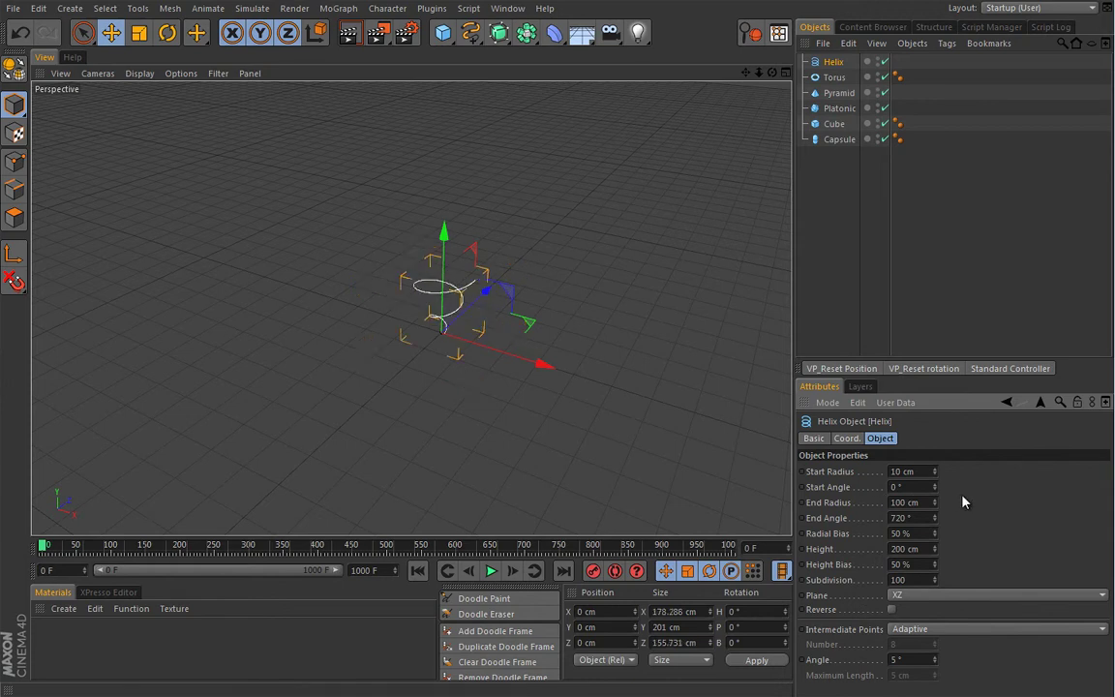
pyautogui.scroll(8, 453, 400)
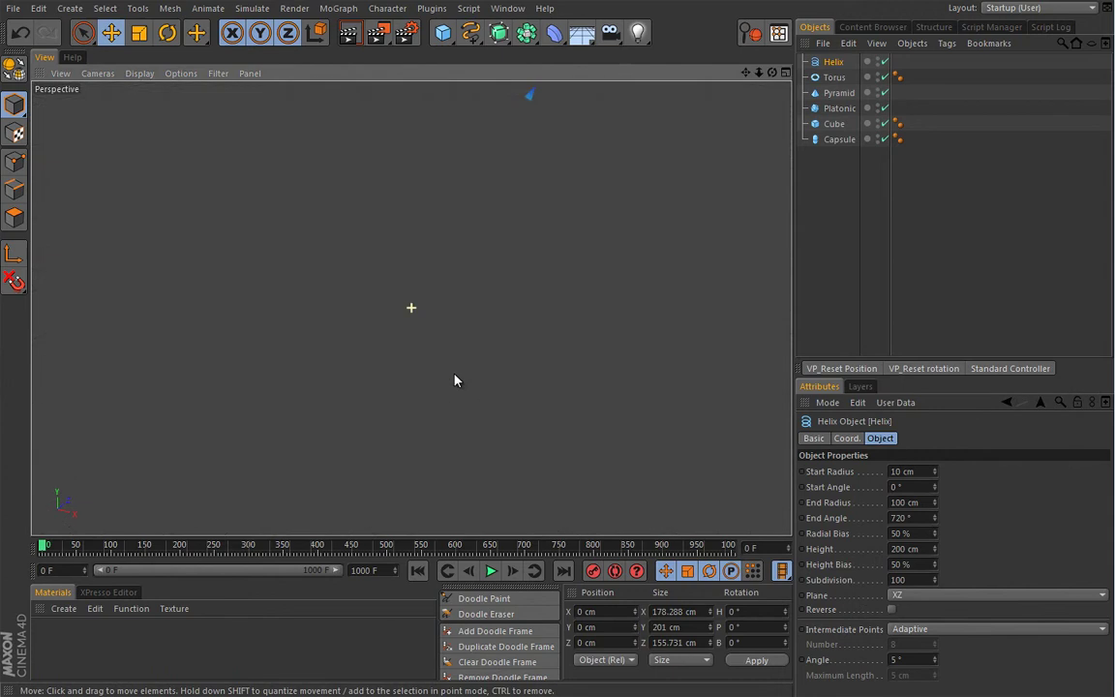
pyautogui.scroll(-5, 448, 395)
pyautogui.keyDown('alt'); pyautogui.moveTo(448, 394); pyautogui.dragTo(481, 207, button='middle'); pyautogui.keyUp('alt')
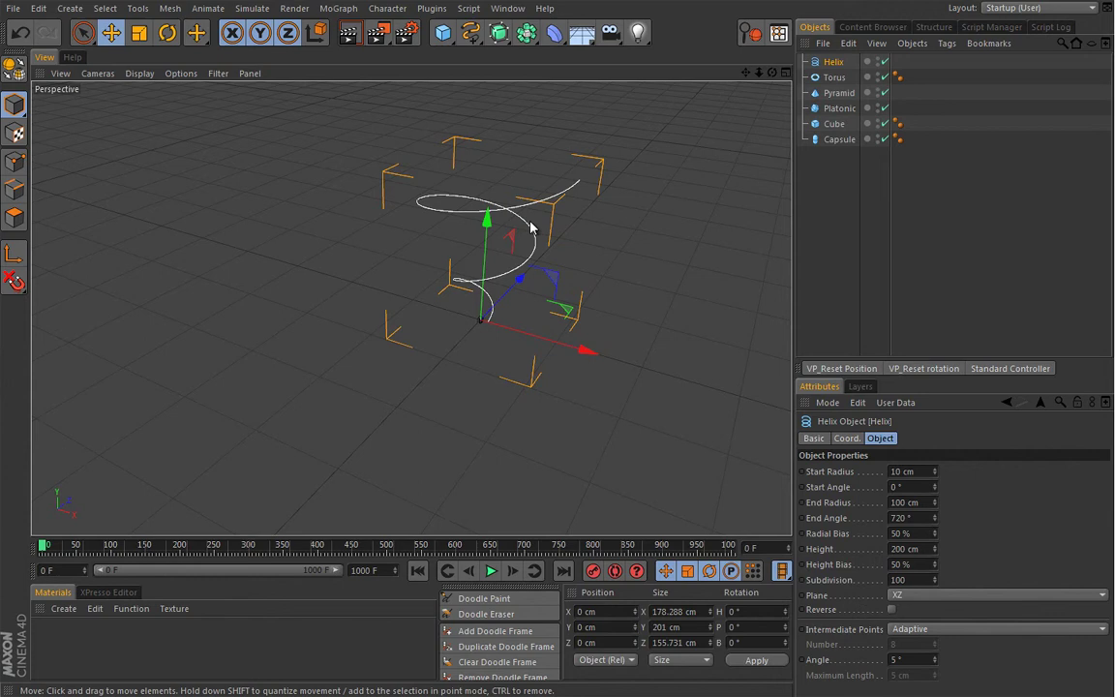
# - Raise the helix End Angle to 4000°, then to 5000°
pyautogui.doubleClick(922, 518)
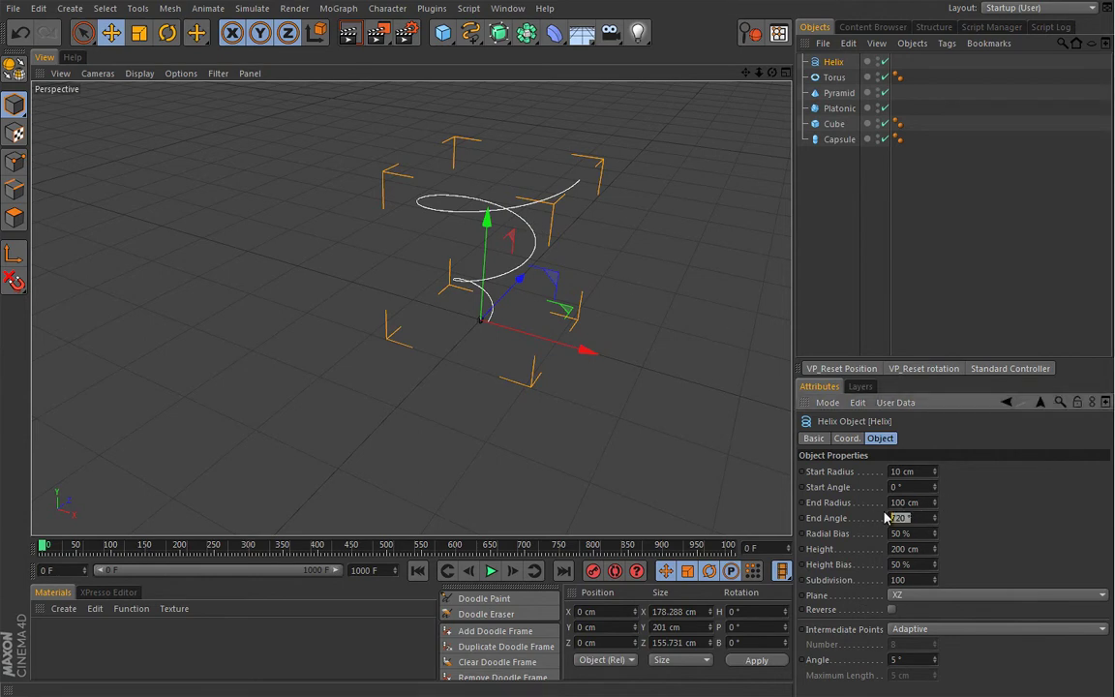
pyautogui.write('4000')
pyautogui.press('Return')
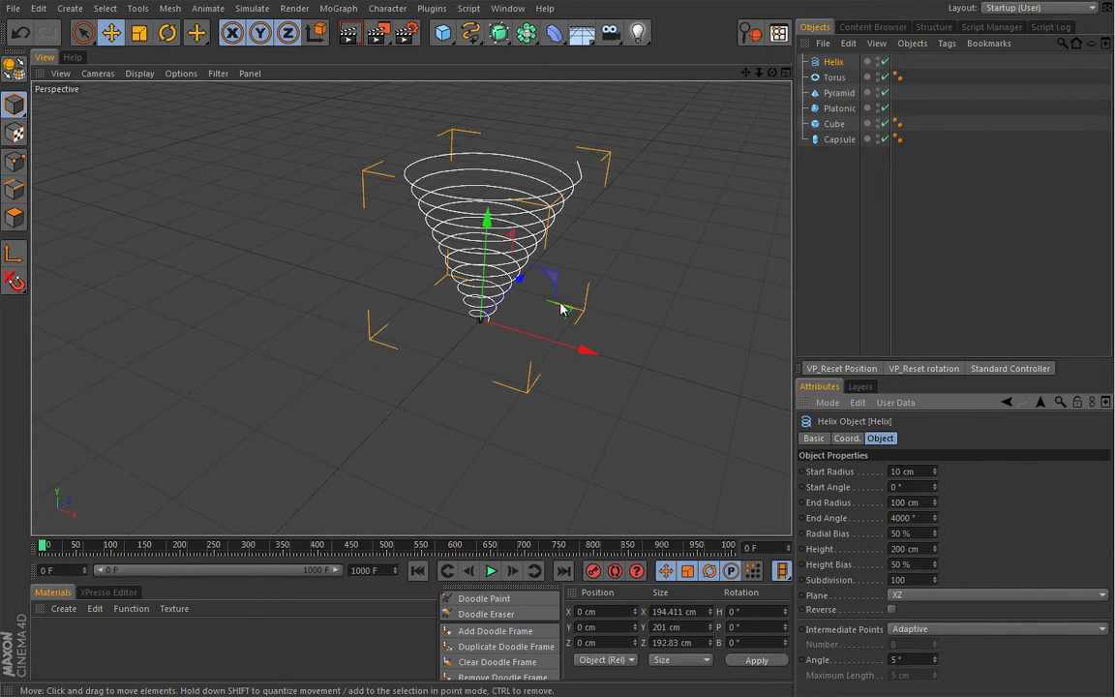
pyautogui.doubleClick(921, 517)
pyautogui.write('5')
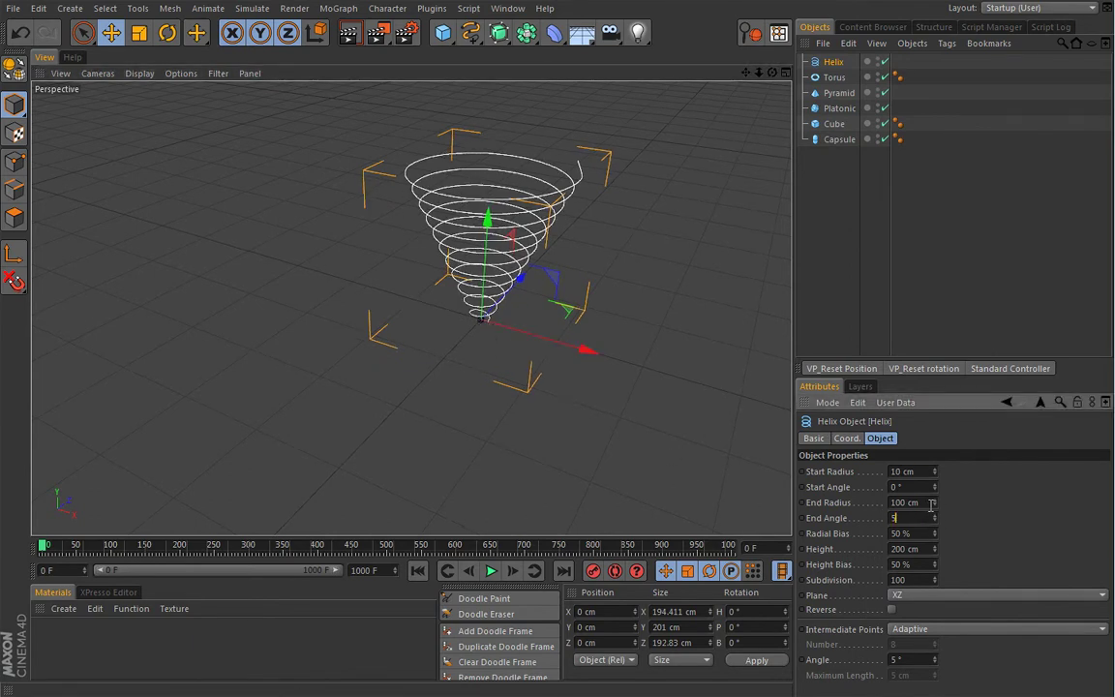
pyautogui.write('000')
pyautogui.press('Return')
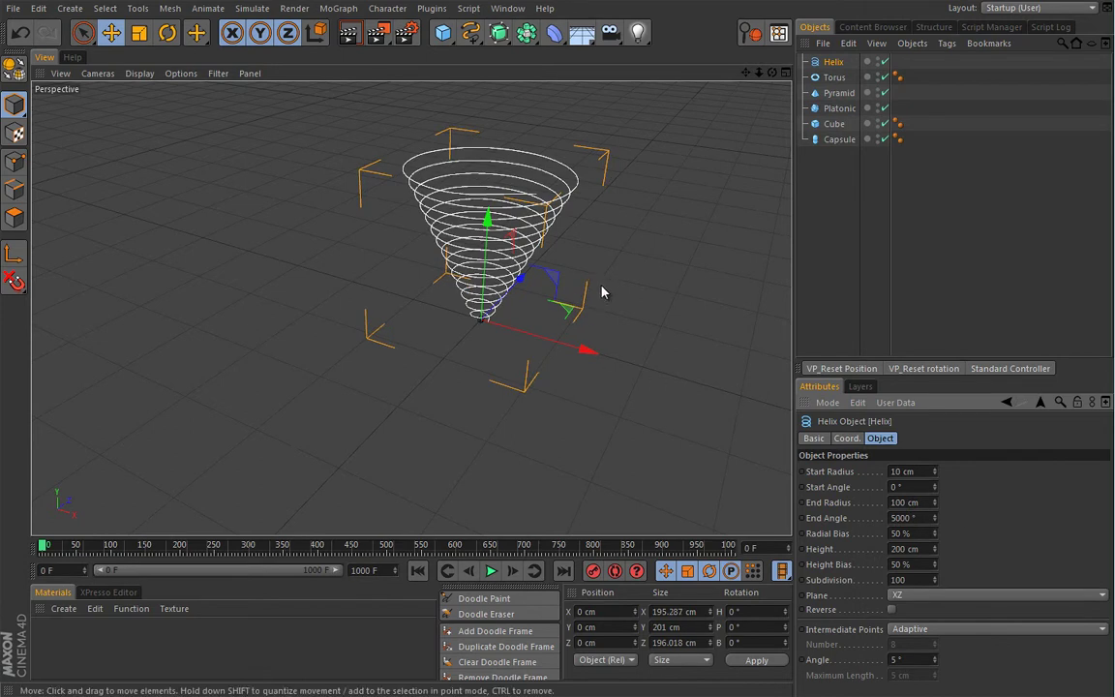
pyautogui.keyDown('alt'); pyautogui.moveTo(531, 274); pyautogui.dragTo(434, 345, button='middle'); pyautogui.keyUp('alt')
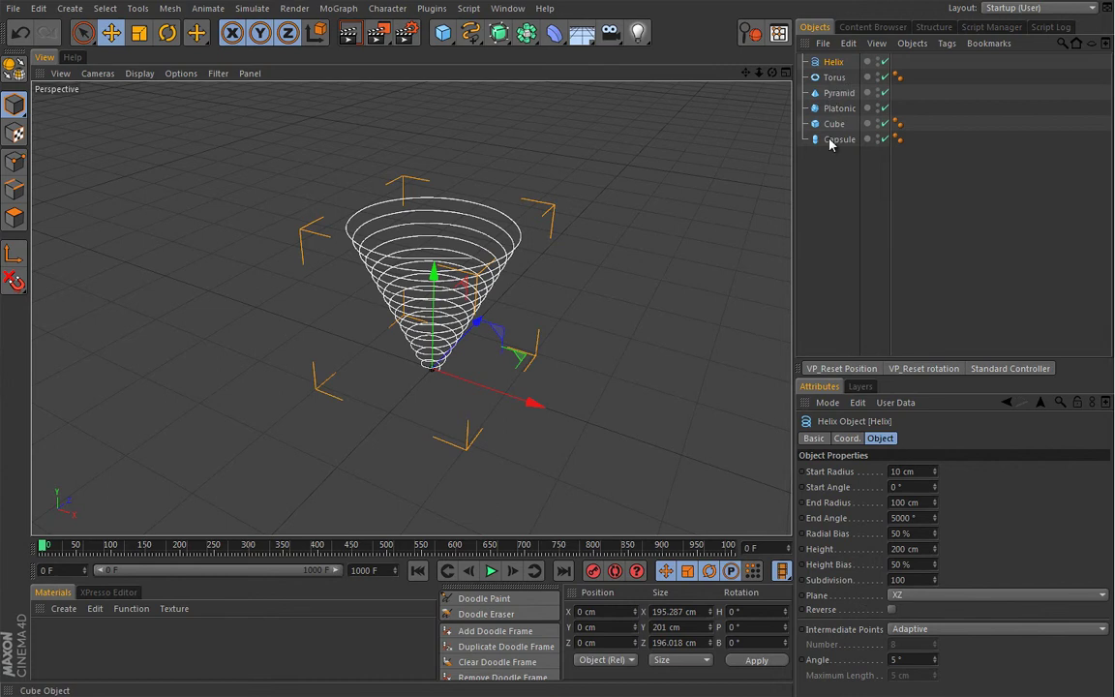
# - Add a MoGraph Cloner and set its Mode to Object
pyautogui.click(333, 10)
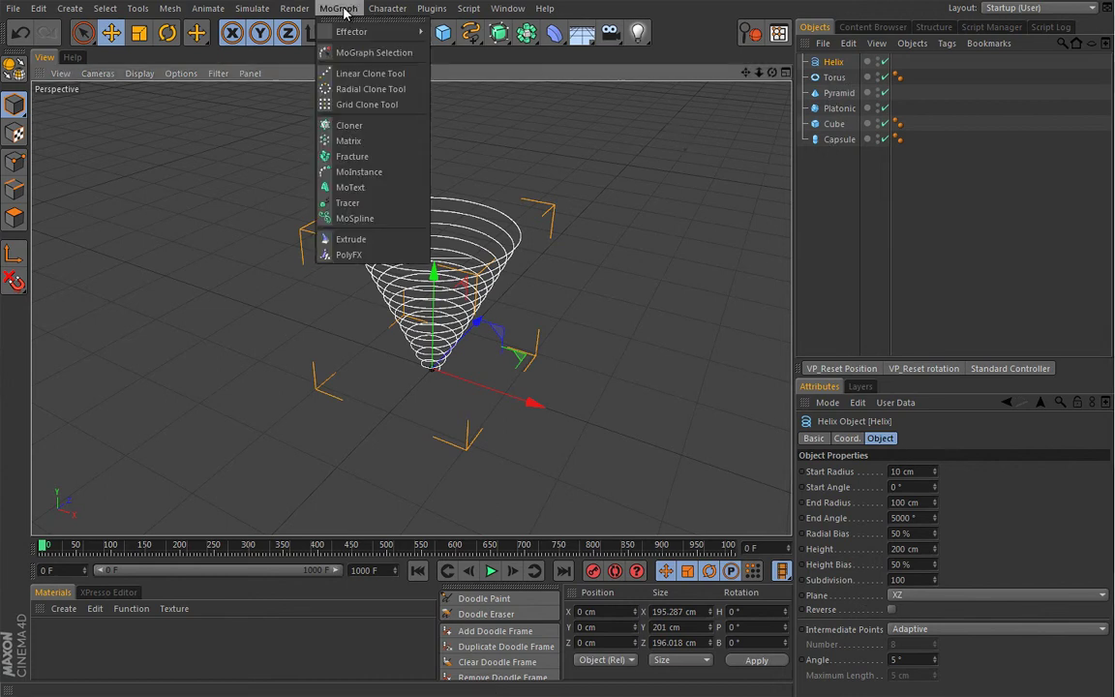
pyautogui.click(350, 126)
pyautogui.click(867, 471)
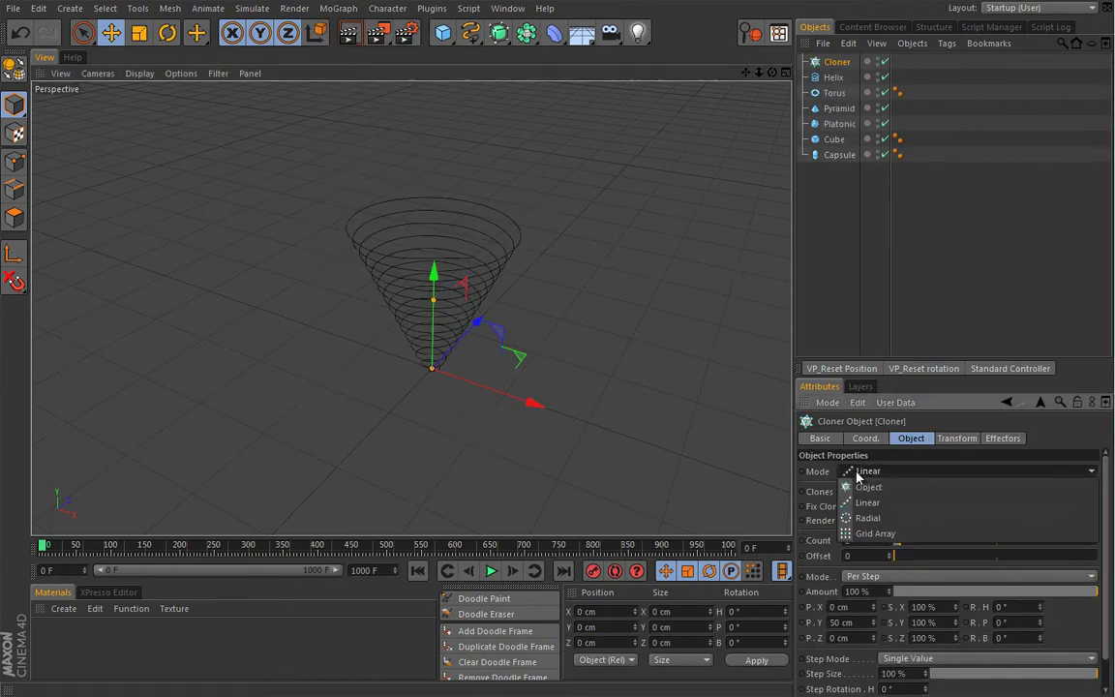
pyautogui.click(876, 486)
# - Nest the Torus, Pyramid, Platonic, Cube and Capsule under the Cloner
pyautogui.click(832, 93)
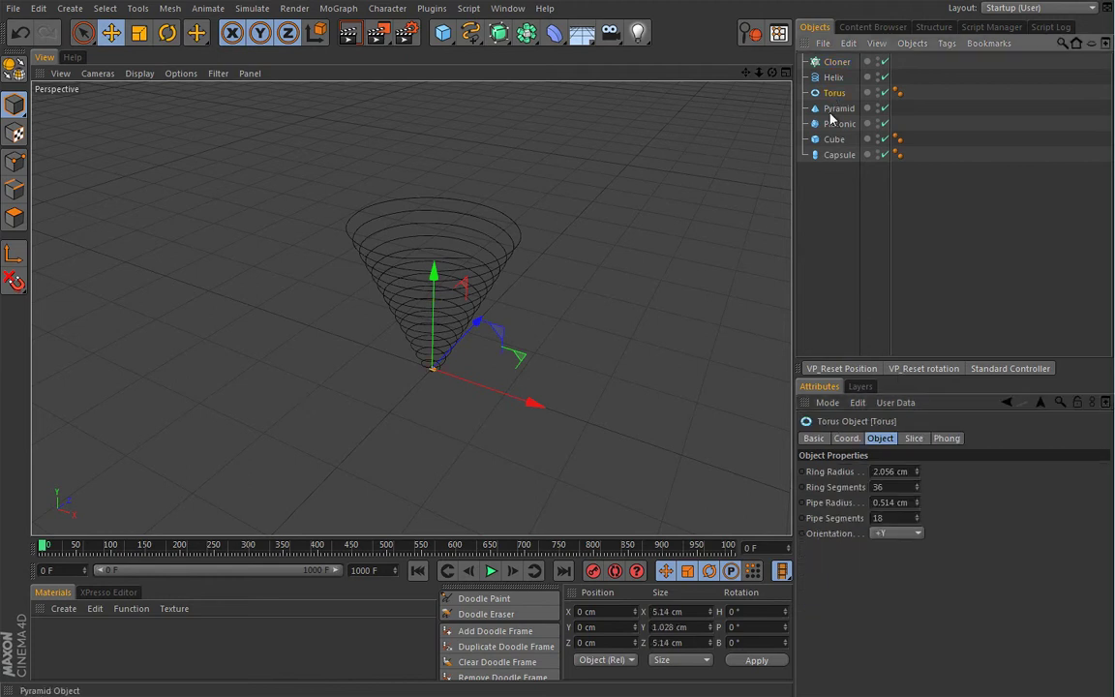
pyautogui.keyDown('shift'); pyautogui.click(838, 155); pyautogui.keyUp('shift')
pyautogui.moveTo(838, 155); pyautogui.dragTo(838, 63)
pyautogui.click(838, 63)
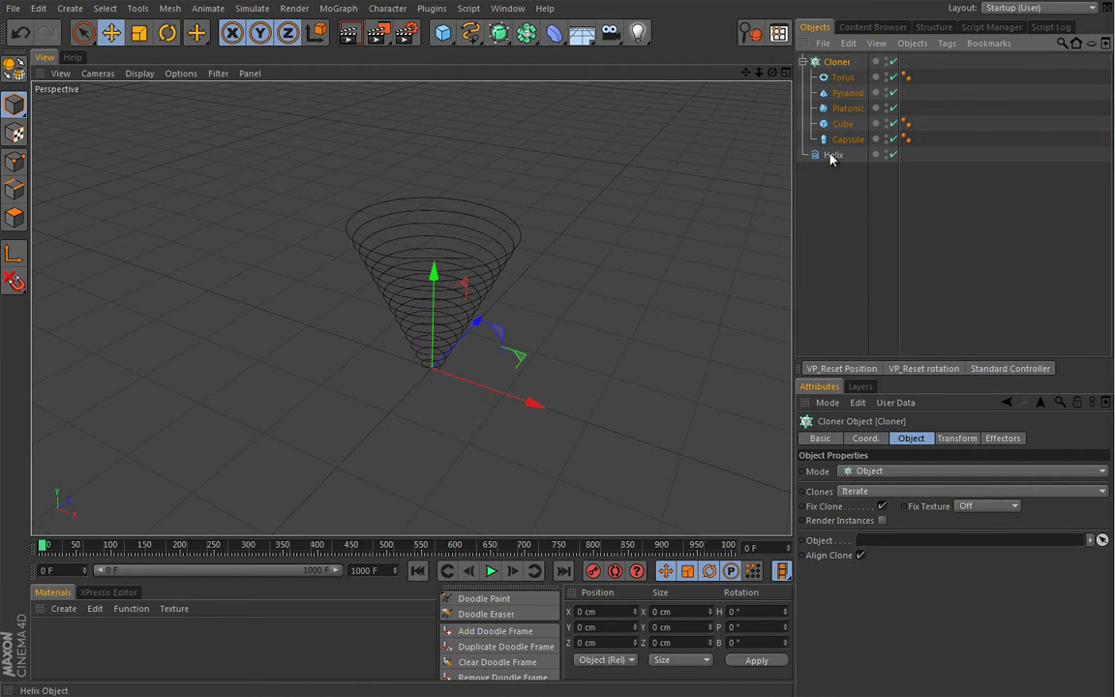
# - Use the Helix as the cloner's object with a count of 200 clones
pyautogui.moveTo(829, 154); pyautogui.dragTo(873, 540)
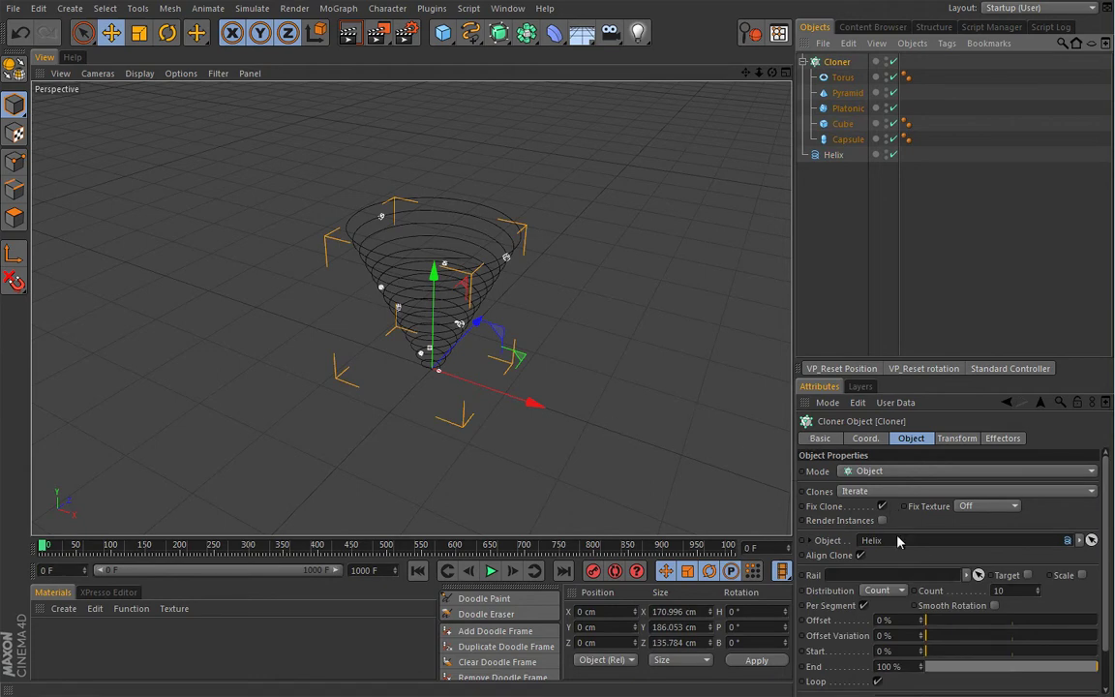
pyautogui.click(1016, 590)
pyautogui.write('100')
pyautogui.press('Return')
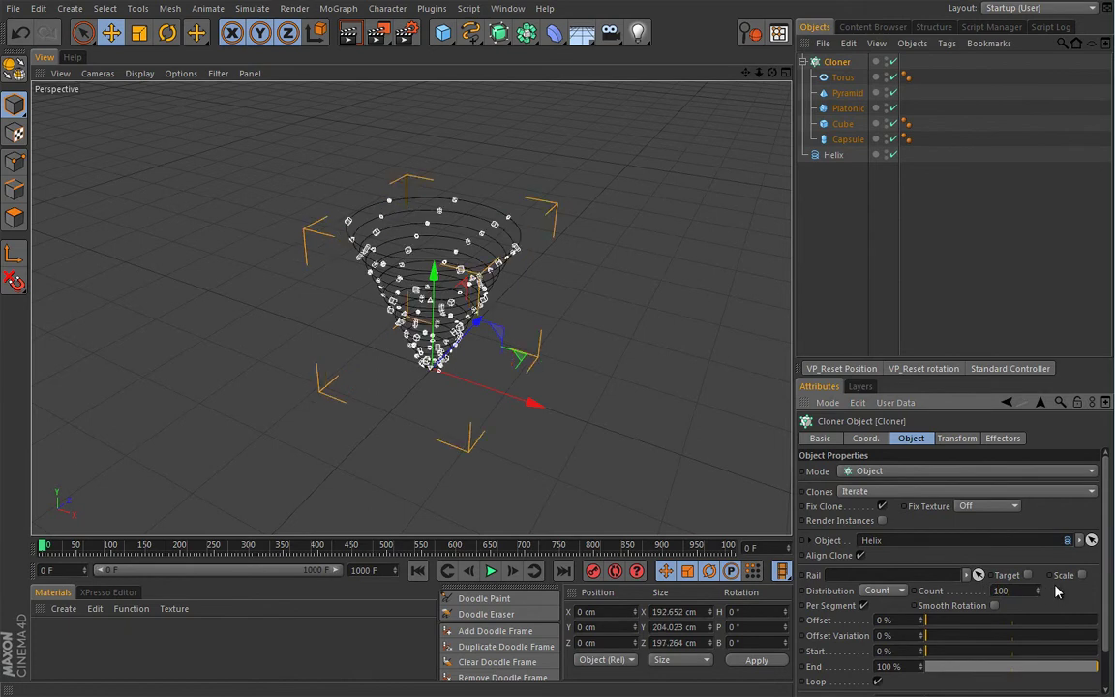
pyautogui.doubleClick(1014, 590)
pyautogui.write('200')
pyautogui.press('Return')
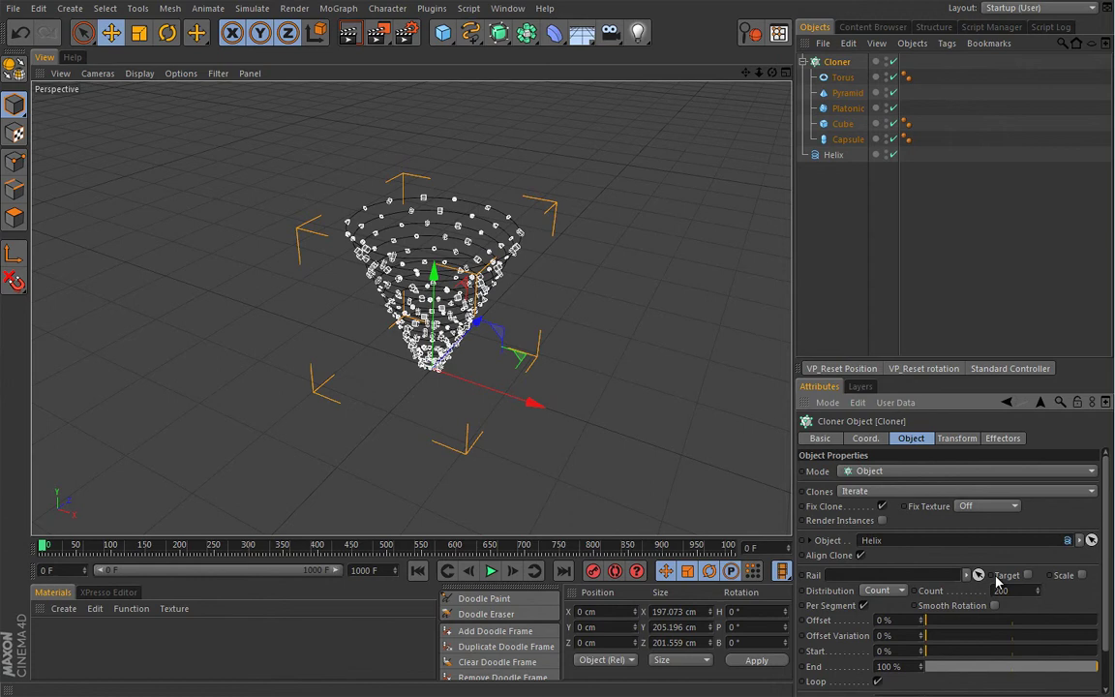
# - Enable smooth rotation, disable per-segment distribution, and set Clones to Random
pyautogui.click(996, 605)
pyautogui.click(866, 606)
pyautogui.click(871, 492)
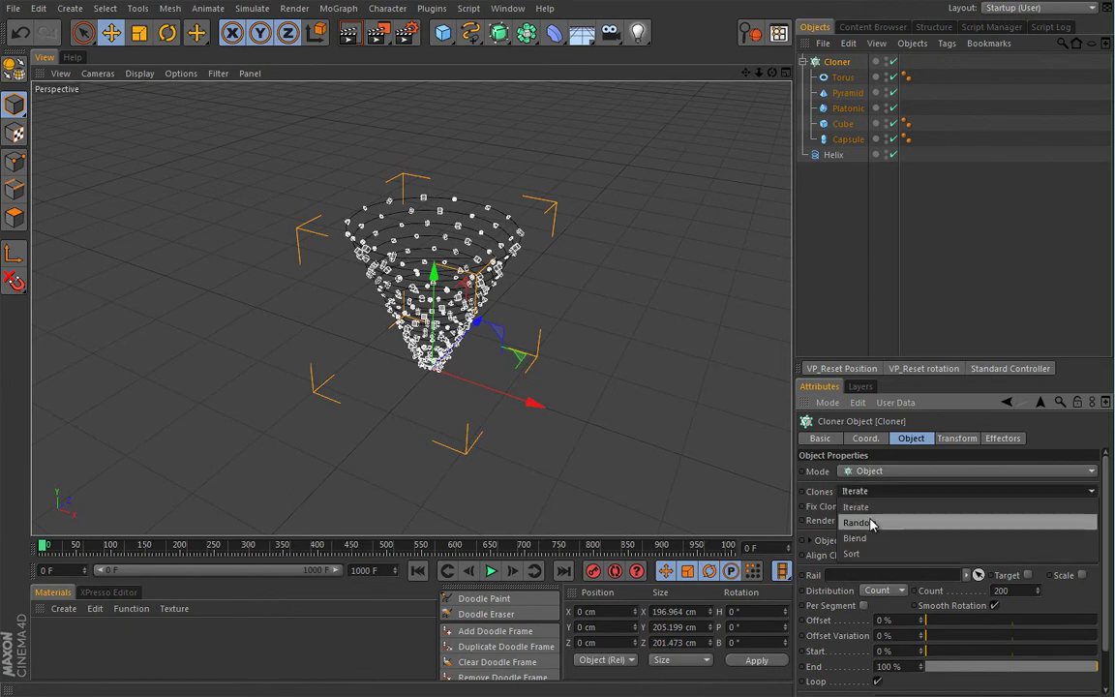
pyautogui.click(871, 523)
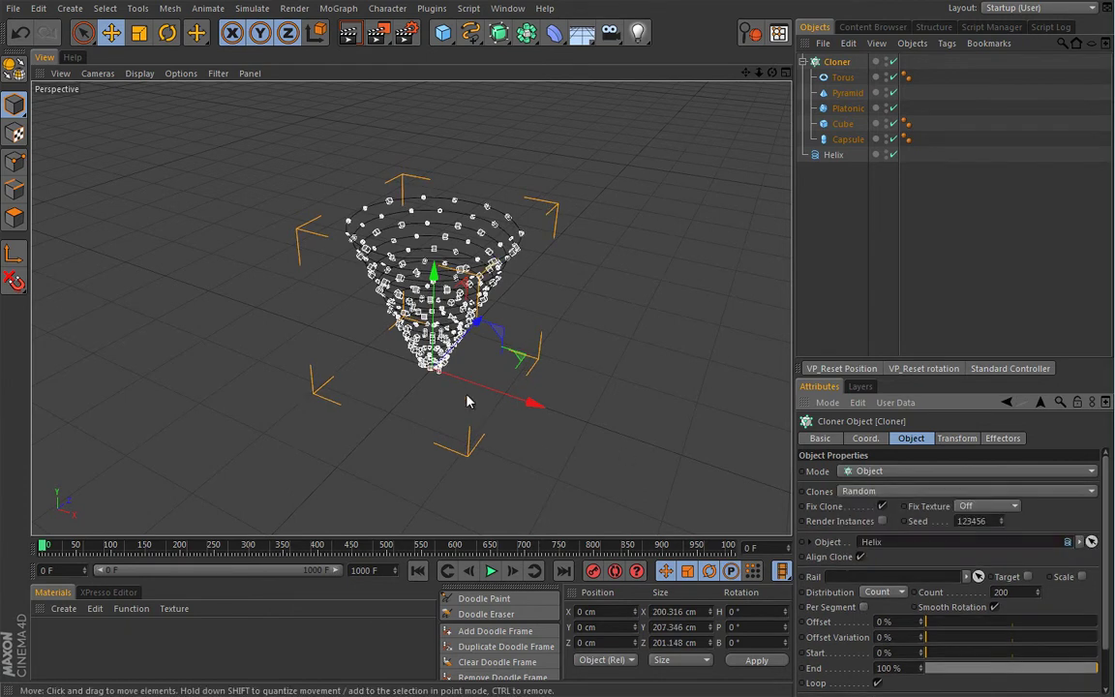
pyautogui.scroll(3, 466, 397)
pyautogui.scroll(-3, 465, 397)
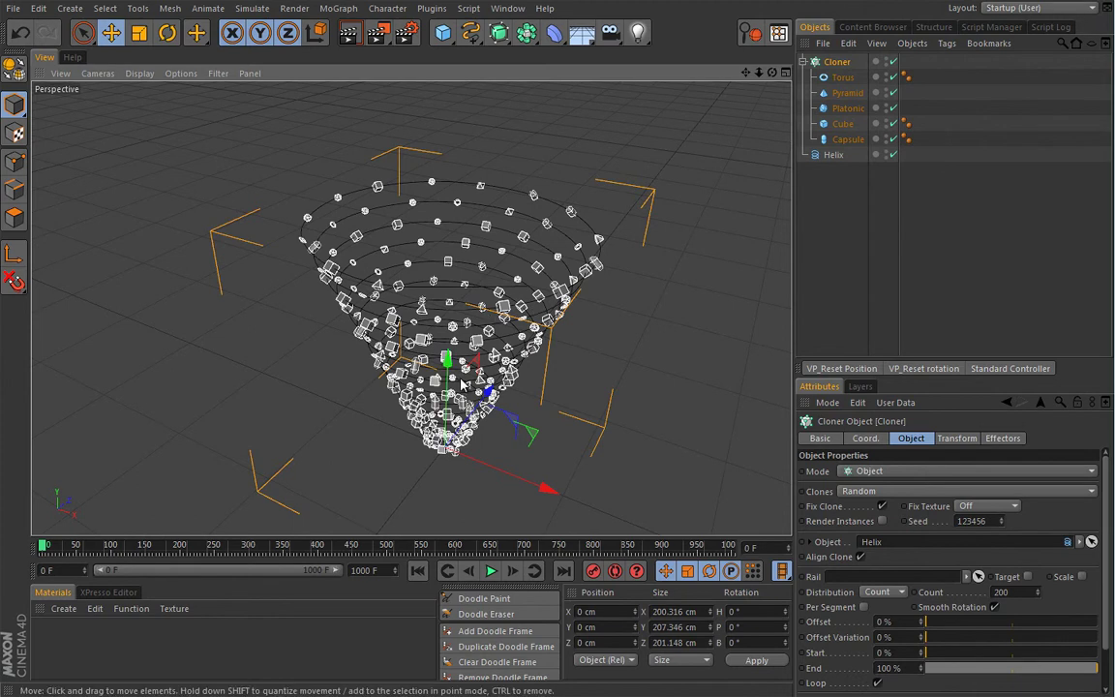
# - Set the Cloner Rate to 10 %, play the animation, then slow the Rate to 5 %
pyautogui.scroll(-1, 1108, 481)
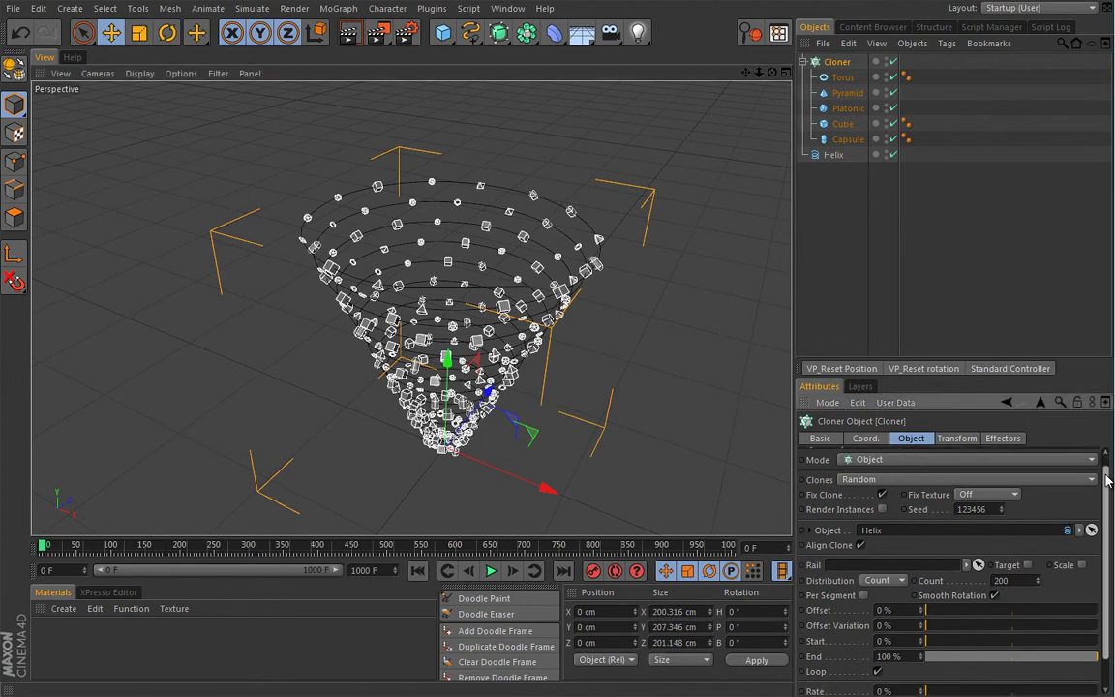
pyautogui.scroll(-3, 1108, 481)
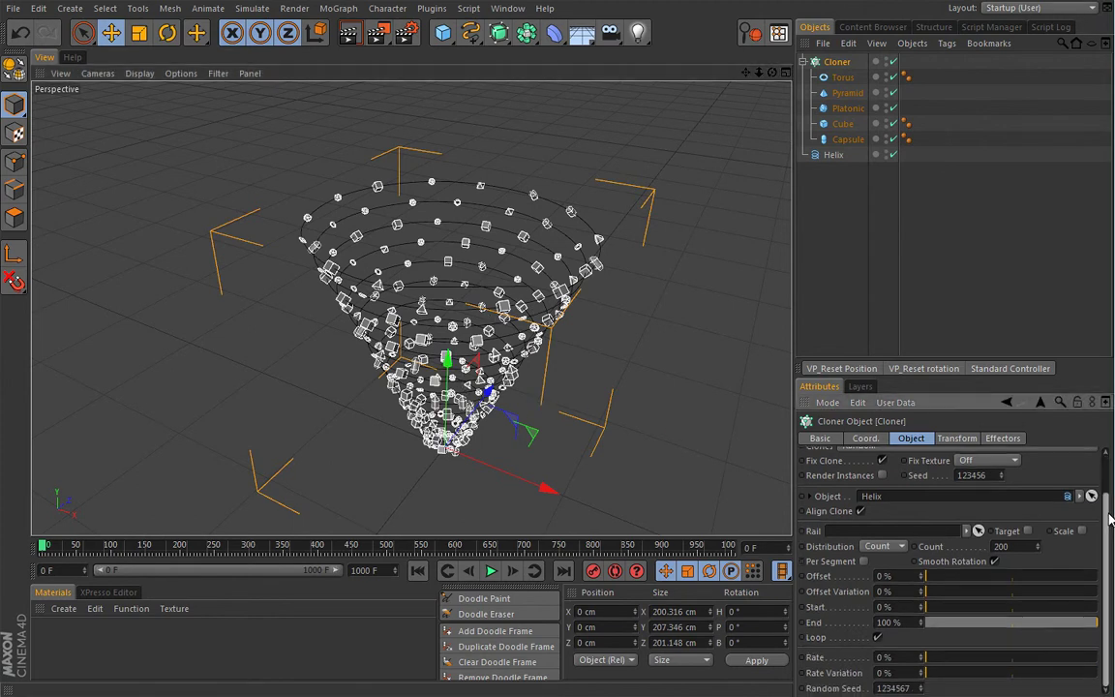
pyautogui.click(905, 658)
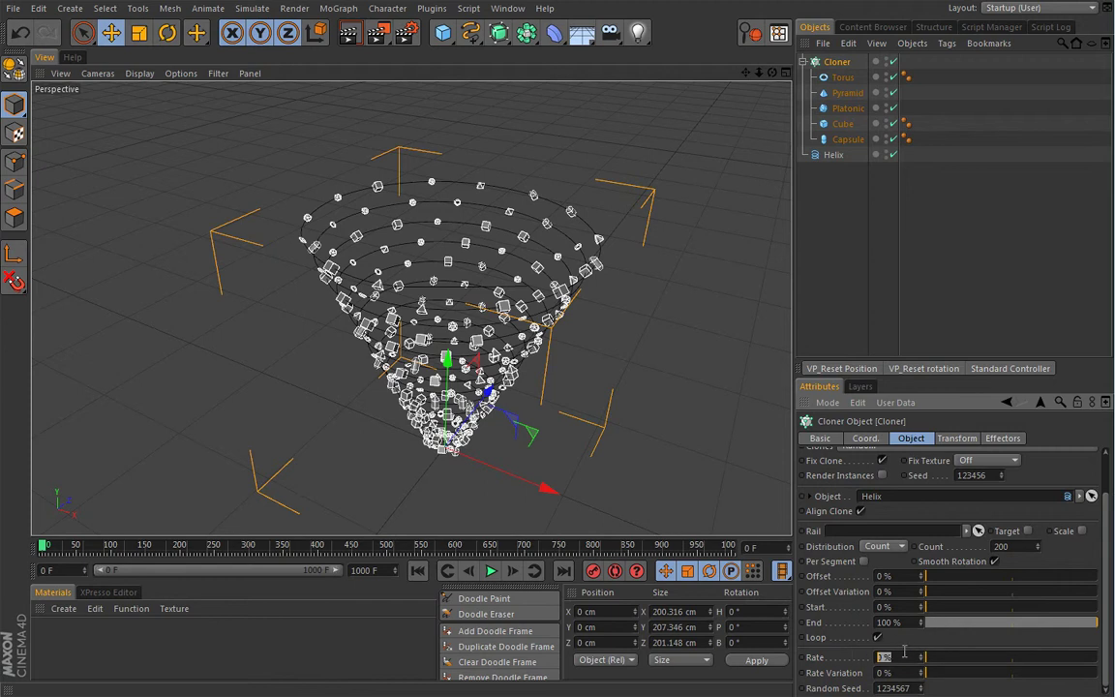
pyautogui.write('10')
pyautogui.press('Return')
pyautogui.click(490, 571)
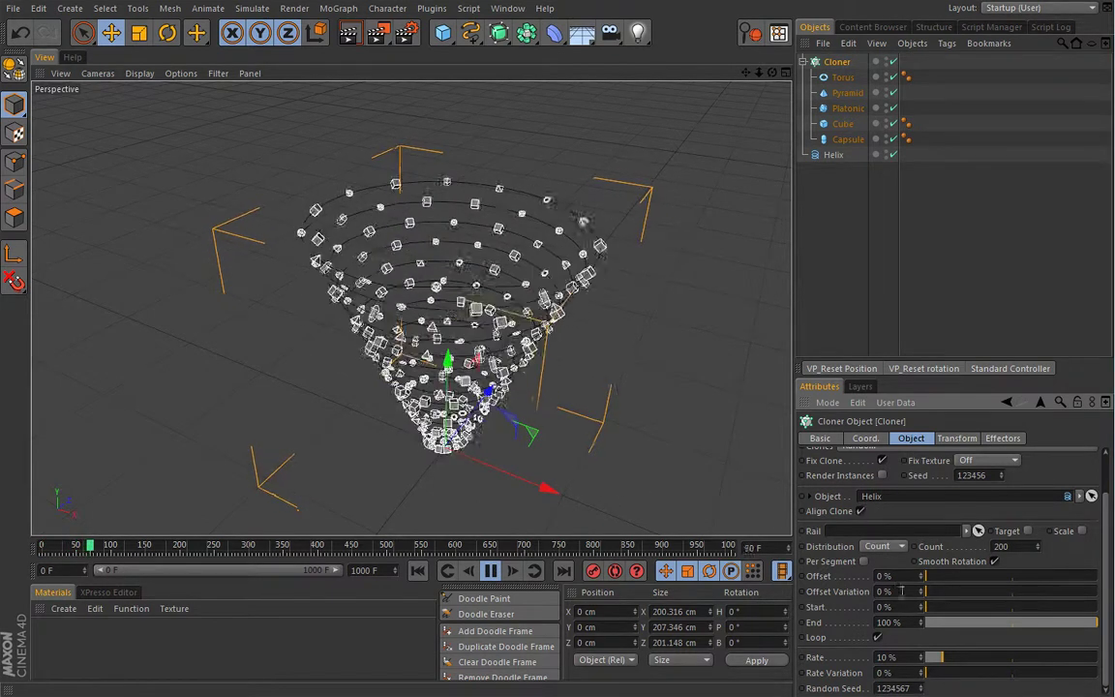
pyautogui.doubleClick(885, 657)
pyautogui.write('5')
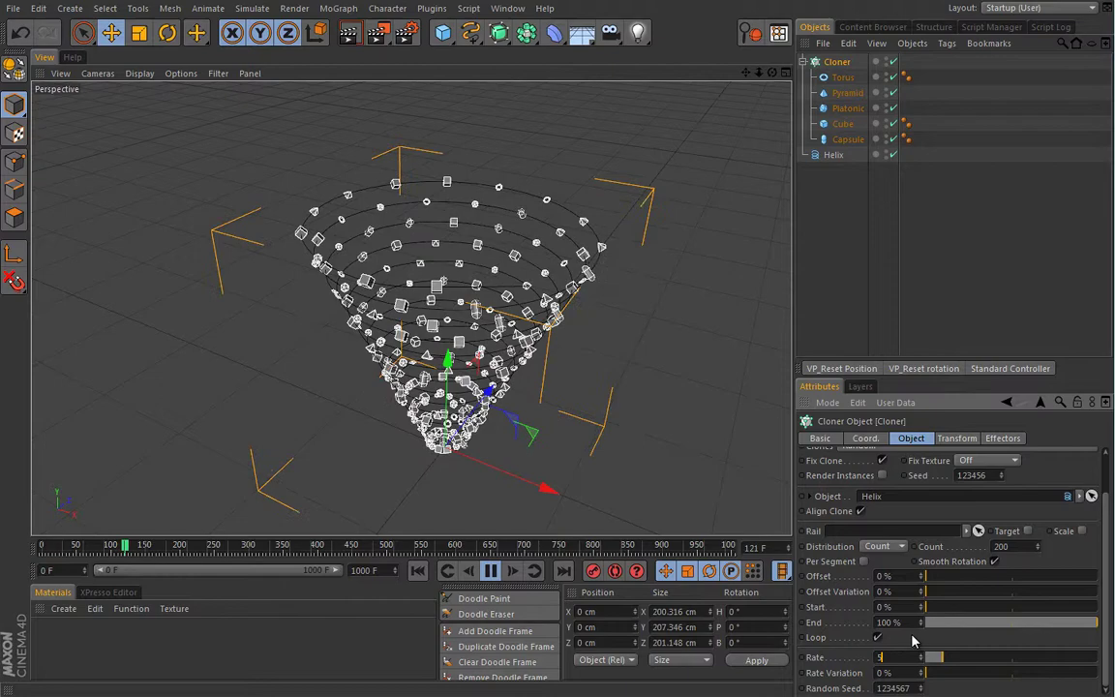
pyautogui.press('Return')
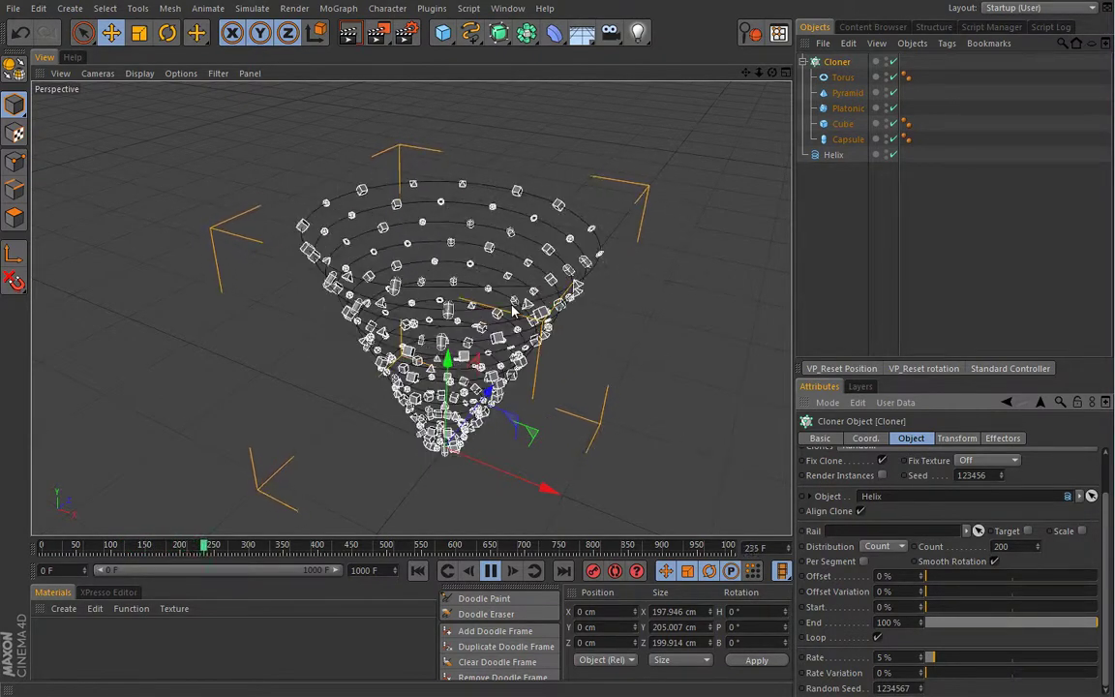
pyautogui.keyDown('alt'); pyautogui.moveTo(512, 308); pyautogui.dragTo(407, 458); pyautogui.keyUp('alt')
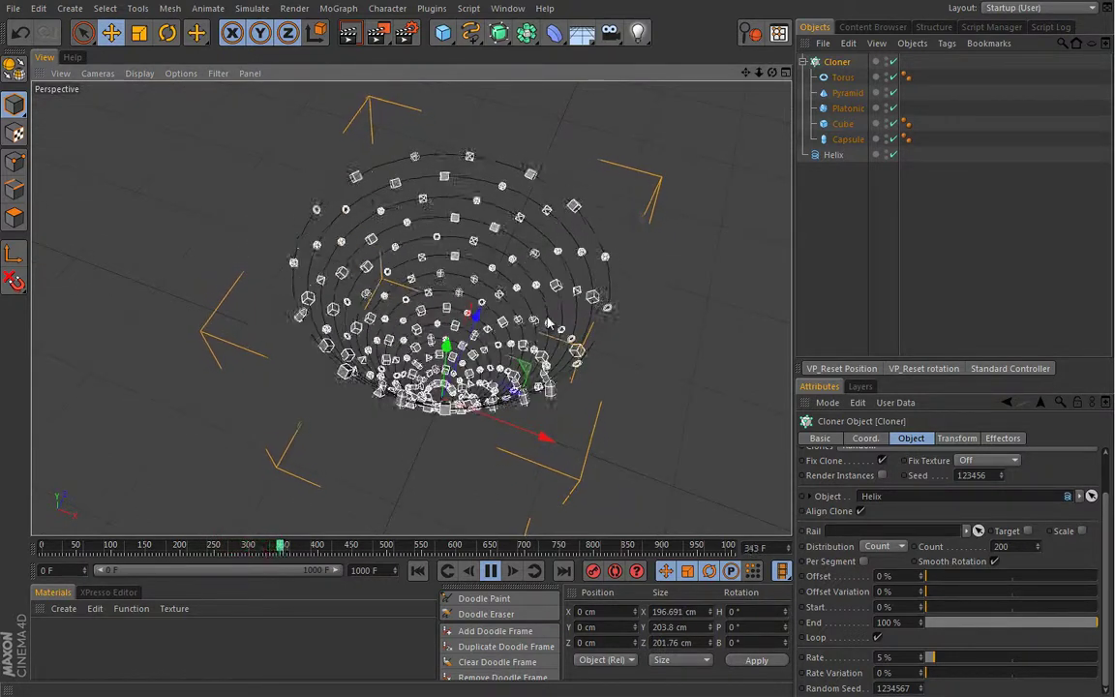
# - Tick Reverse on the Helix to flip its direction
pyautogui.click(825, 154)
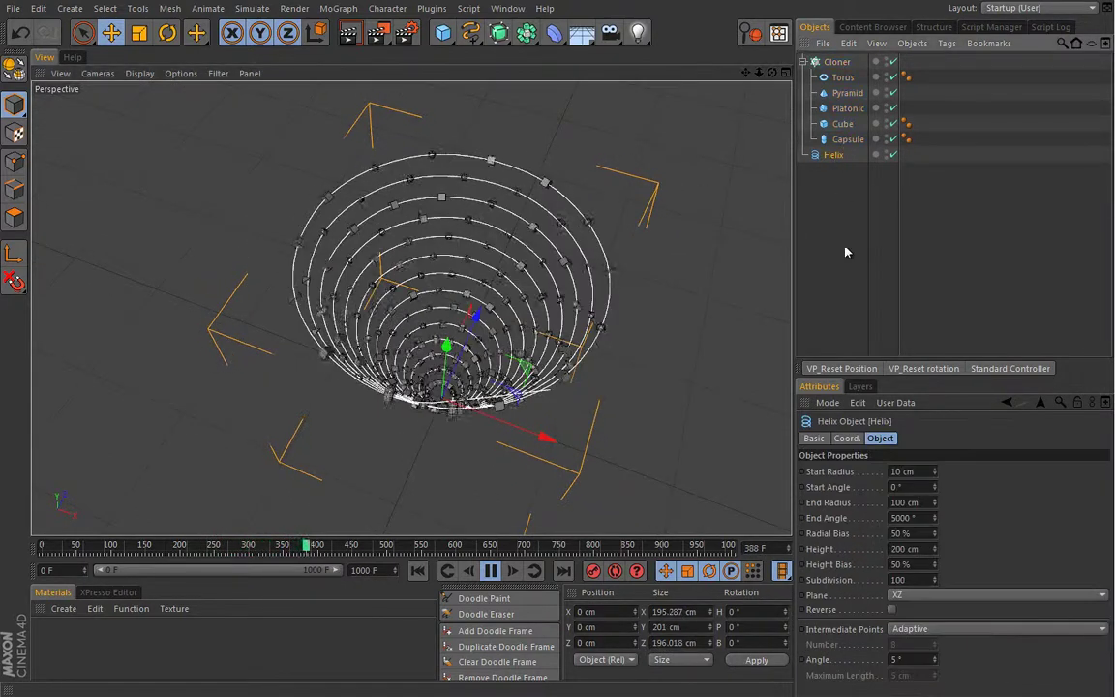
pyautogui.click(891, 610)
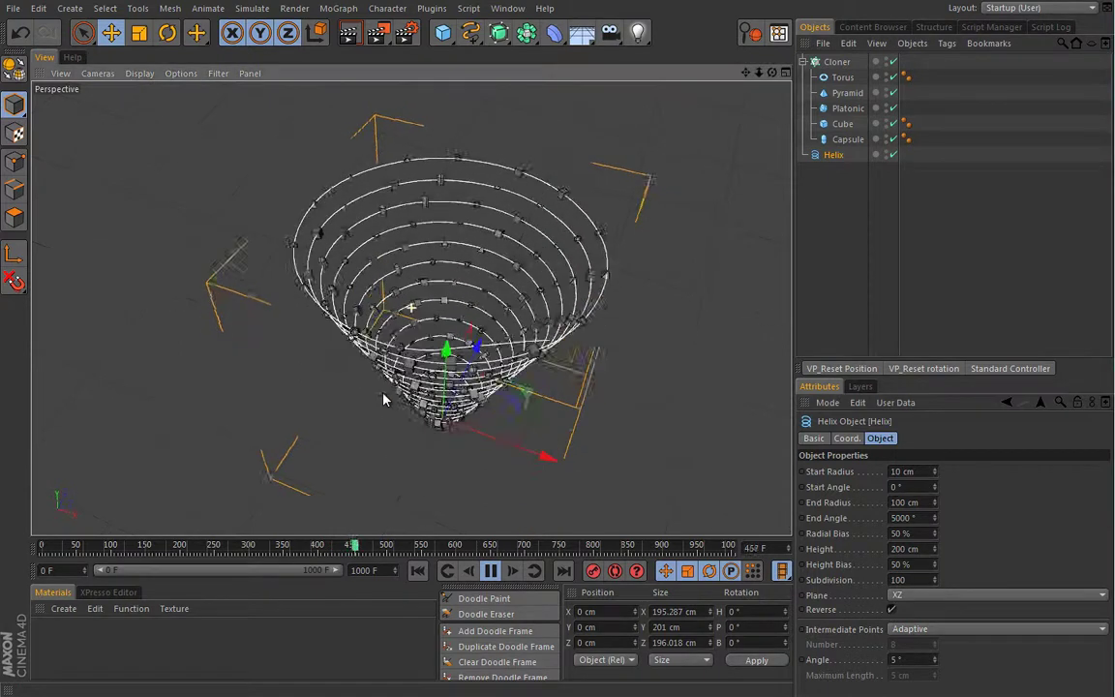
pyautogui.keyDown('alt'); pyautogui.moveTo(383, 399); pyautogui.dragTo(400, 358); pyautogui.keyUp('alt')
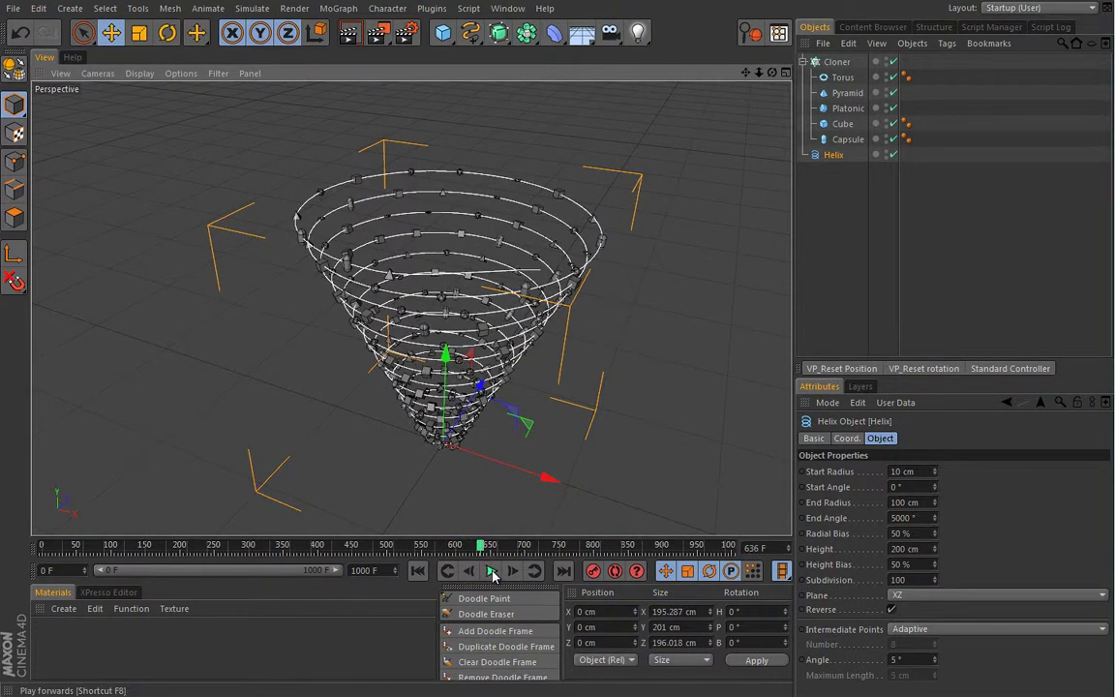
# - Stop playback and rewind the animation to frame 0
pyautogui.press('F7')
pyautogui.hotkey('shift', 'f')
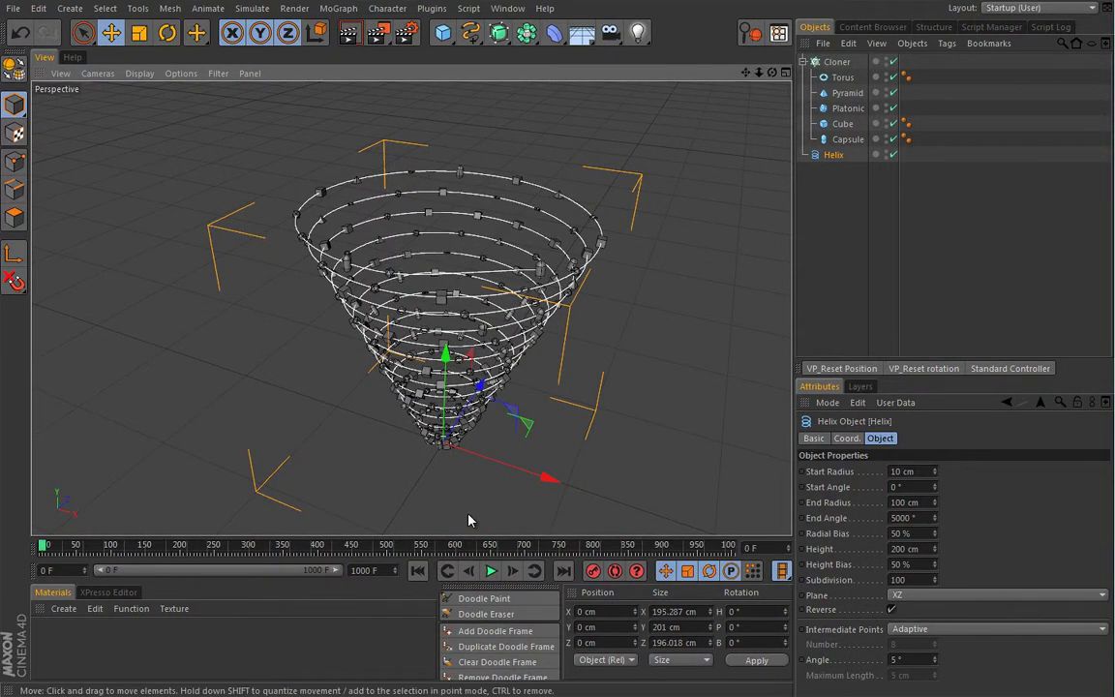
pyautogui.keyDown('alt'); pyautogui.moveTo(527, 391); pyautogui.dragTo(538, 391); pyautogui.keyUp('alt')
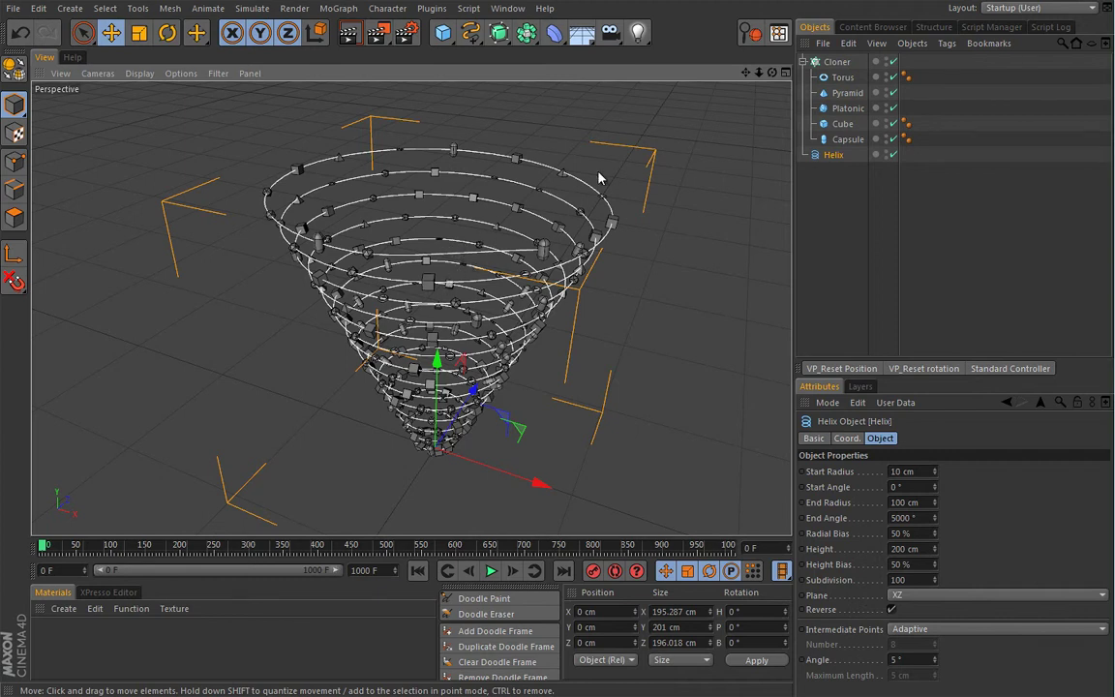
# - Add a Random effector to the selected Cloner
pyautogui.click(837, 62)
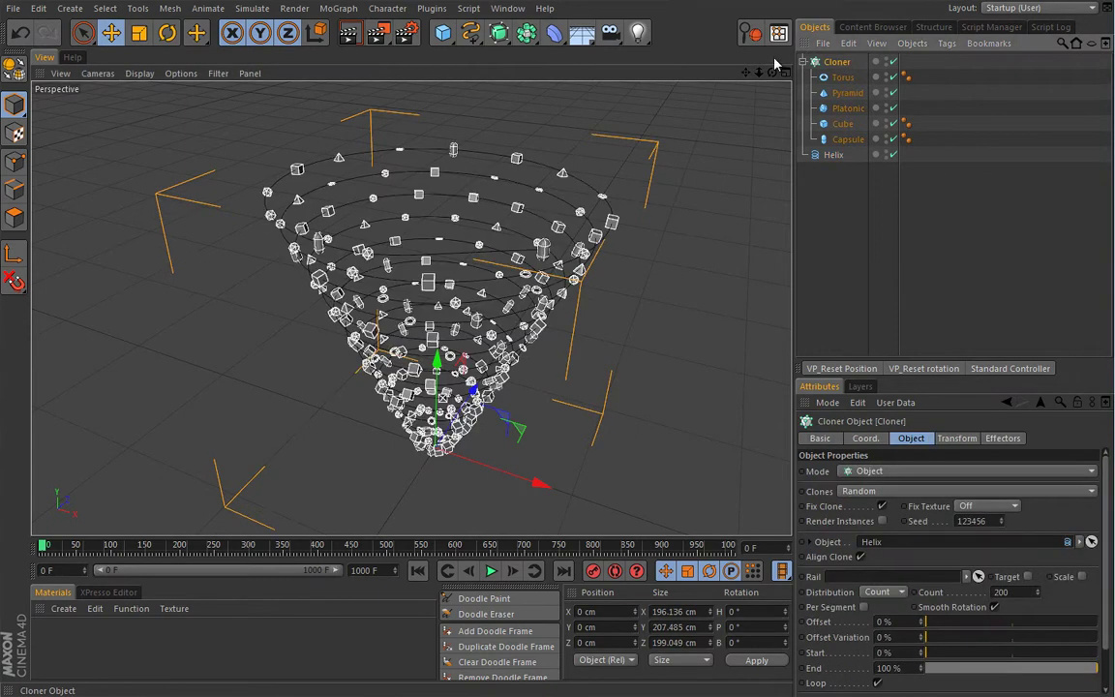
pyautogui.click(338, 8)
pyautogui.moveTo(343, 36)
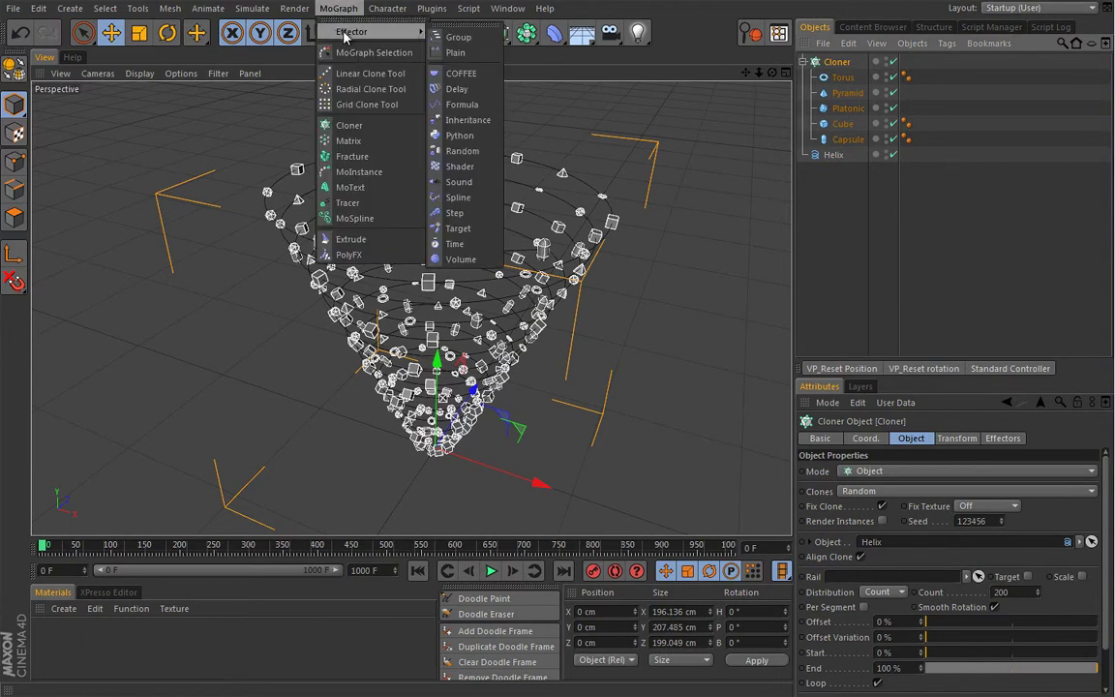
pyautogui.click(462, 152)
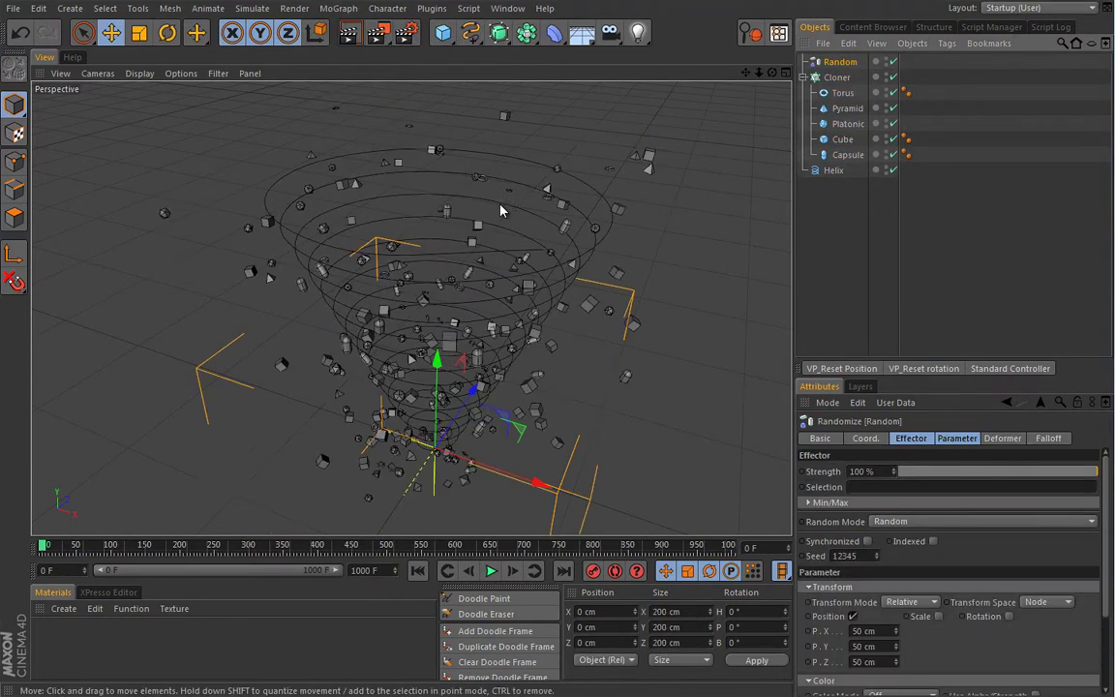
# - Make the Random effector use uniform Scale 3 only, with Position turned off
pyautogui.click(958, 439)
pyautogui.click(853, 499)
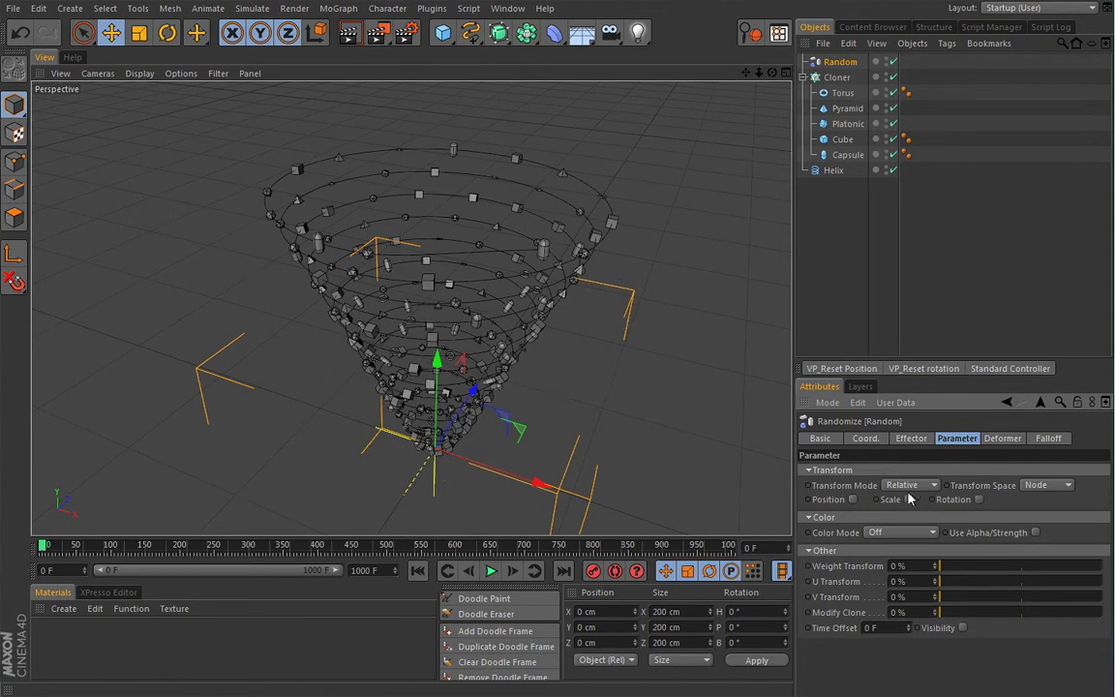
pyautogui.click(908, 500)
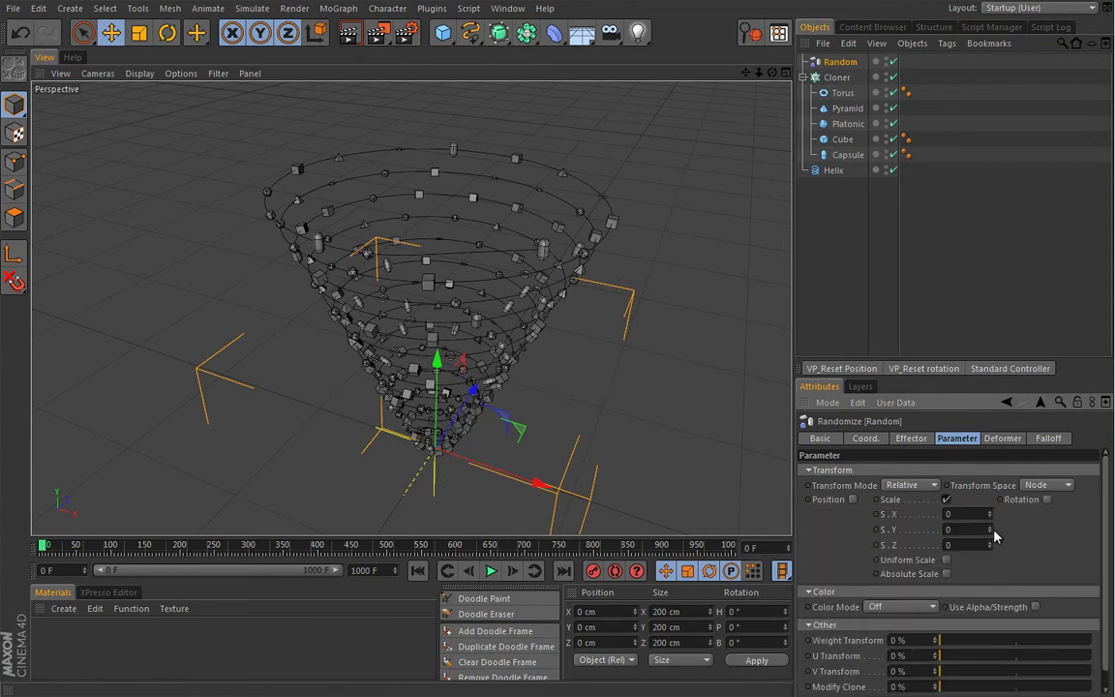
pyautogui.click(947, 561)
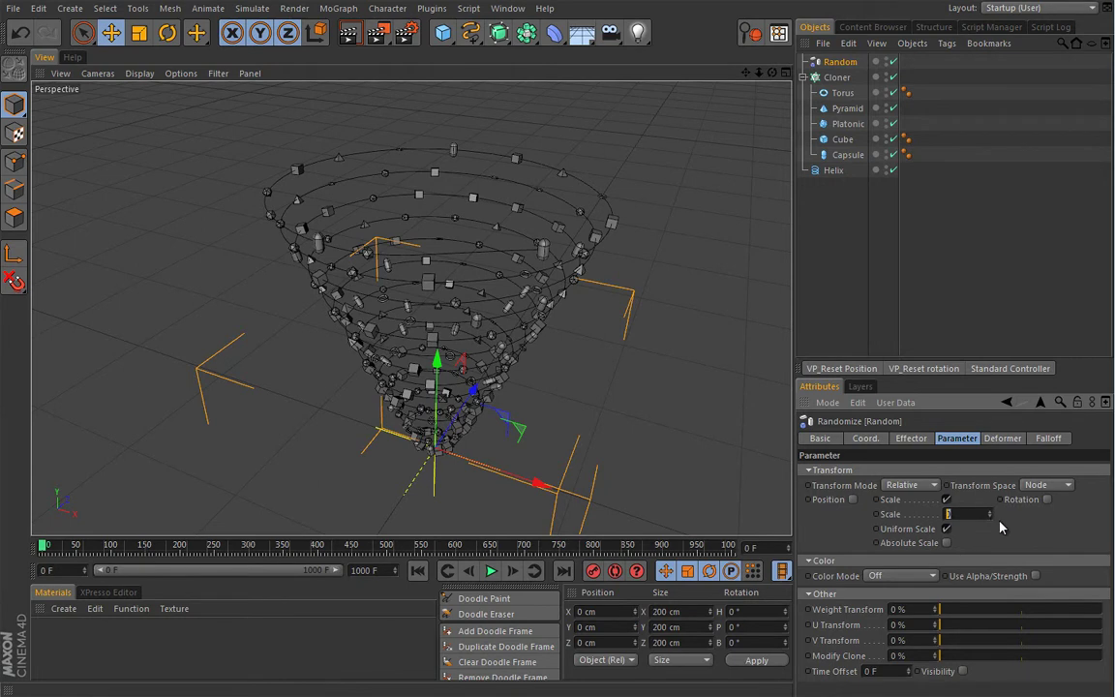
pyautogui.press('Return')
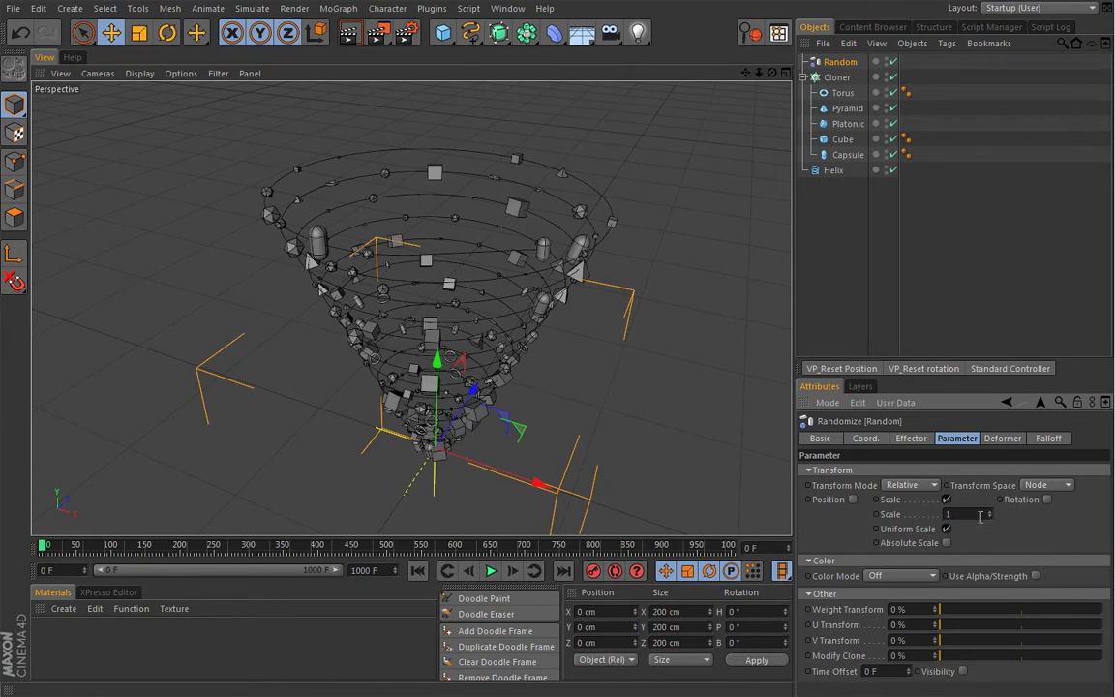
pyautogui.press('Return')
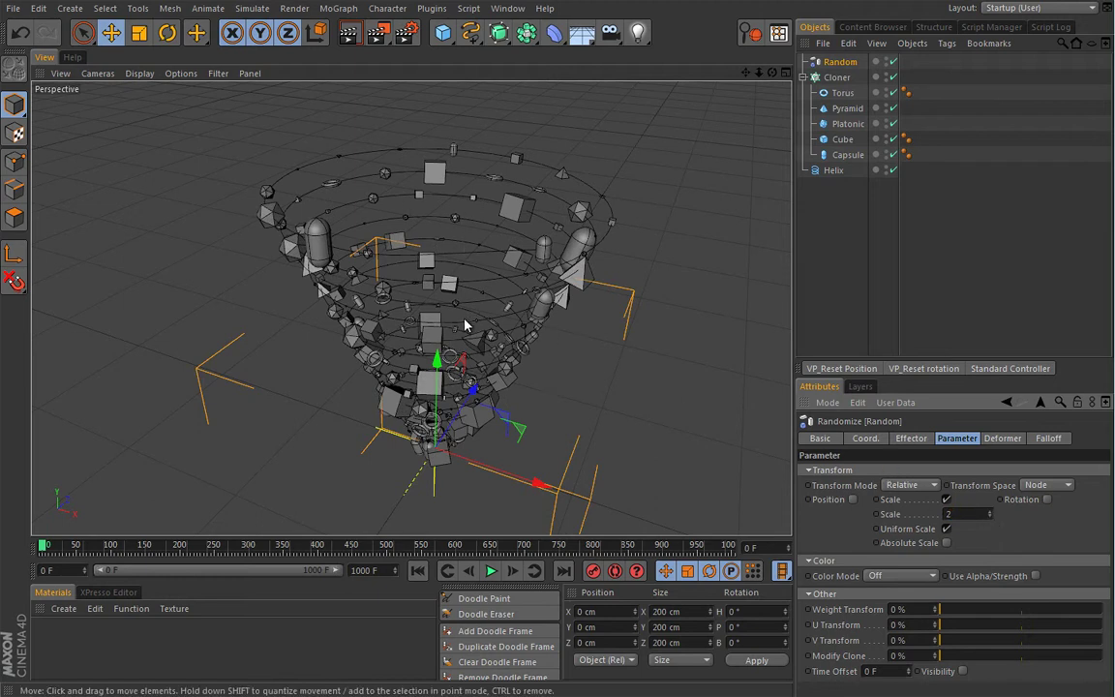
pyautogui.press('Return')
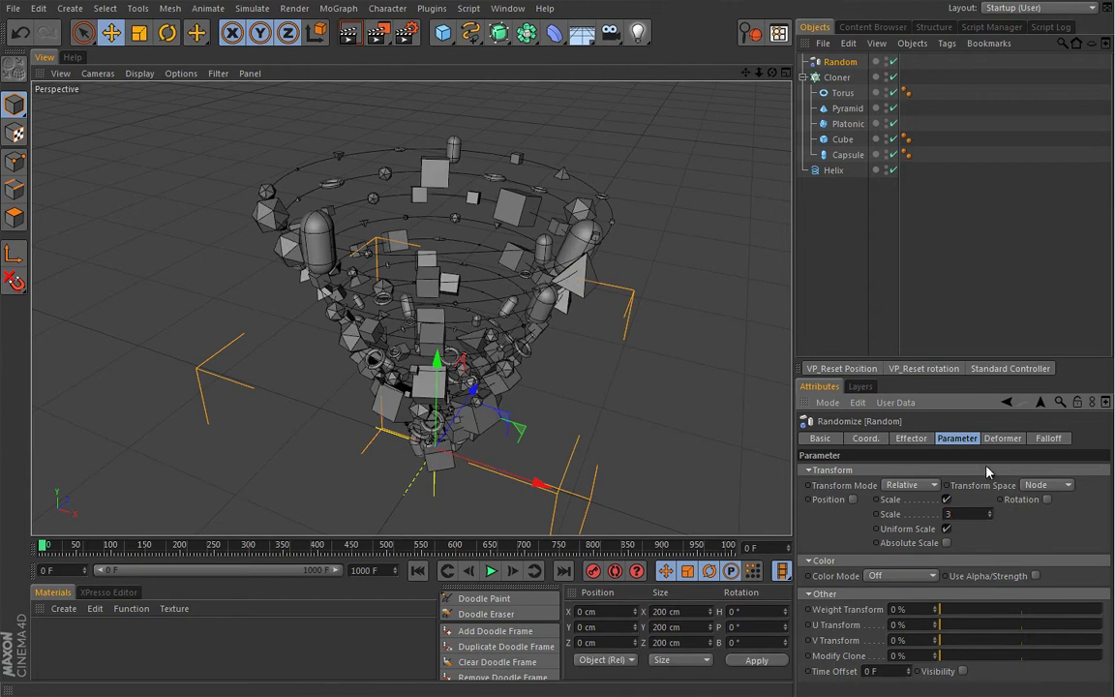
pyautogui.keyDown('alt'); pyautogui.moveTo(425, 348); pyautogui.dragTo(438, 325); pyautogui.keyUp('alt')
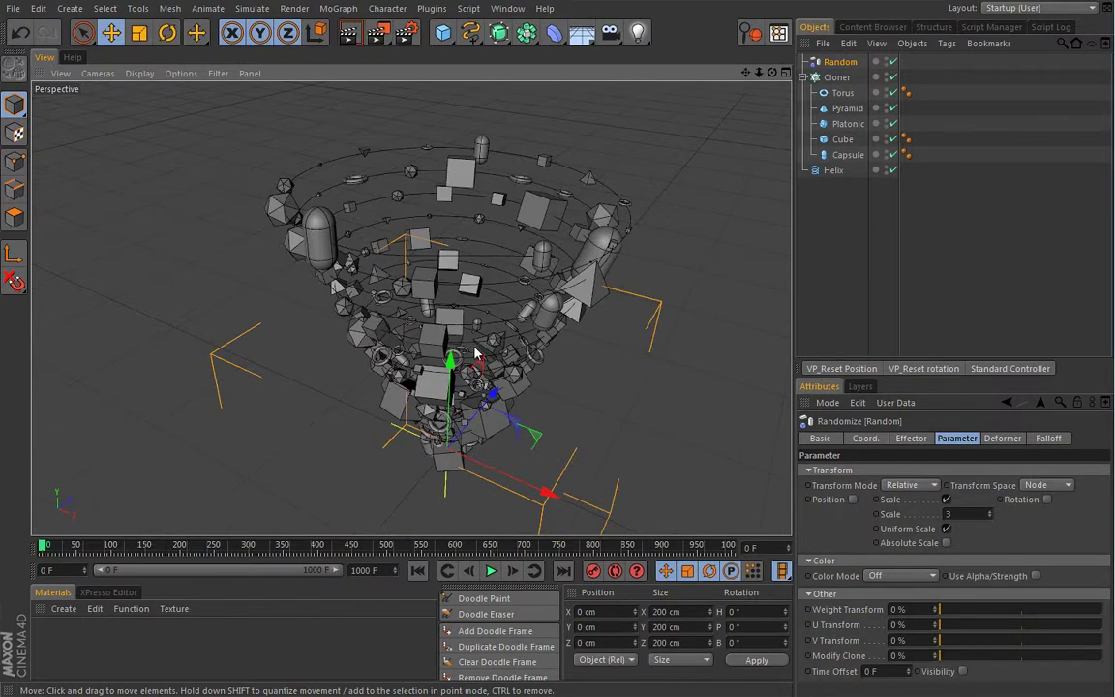
pyautogui.keyDown('alt'); pyautogui.moveTo(559, 362); pyautogui.dragTo(482, 329); pyautogui.keyUp('alt')
pyautogui.keyDown('alt'); pyautogui.moveTo(409, 361); pyautogui.dragTo(486, 389); pyautogui.keyUp('alt')
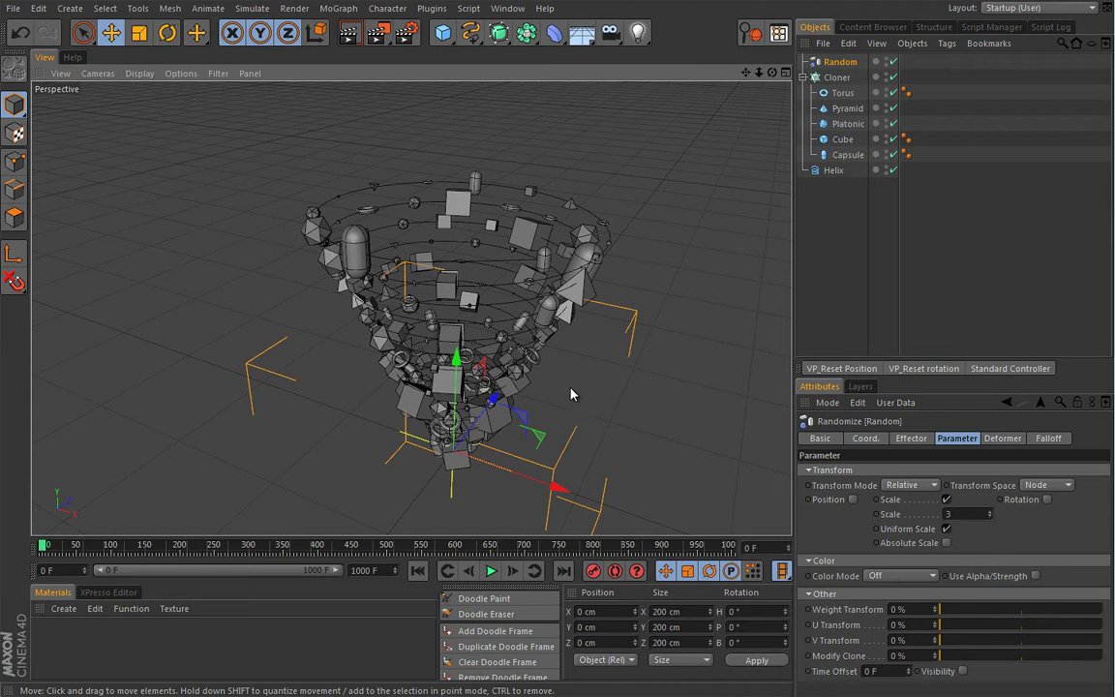
pyautogui.click(900, 575)
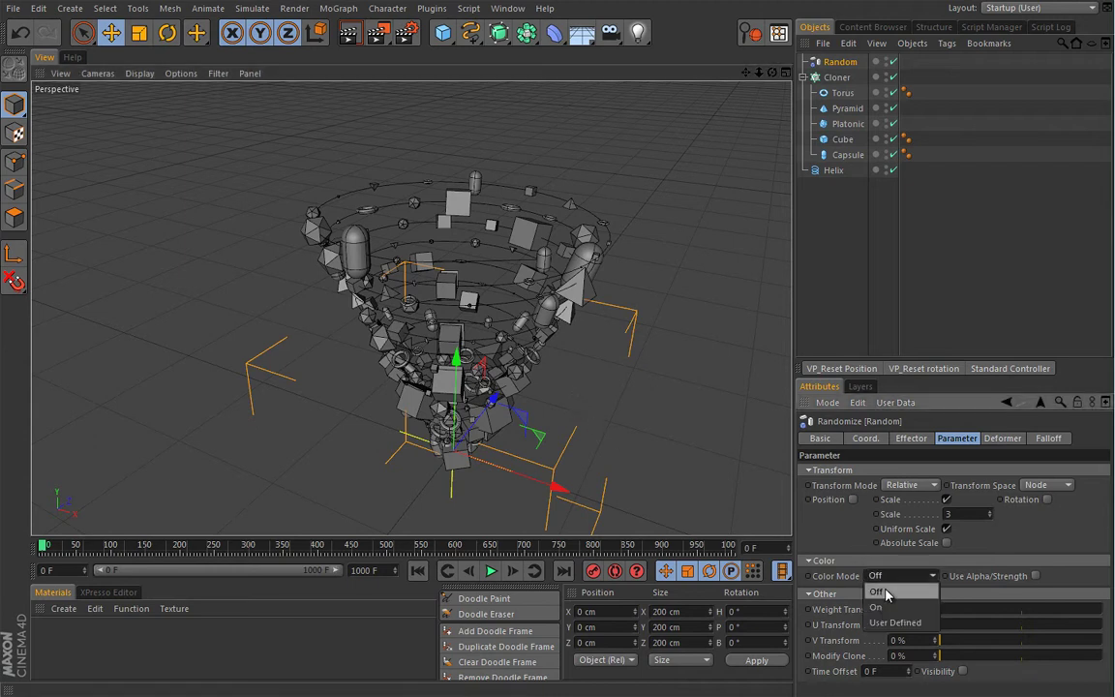
pyautogui.click(885, 598)
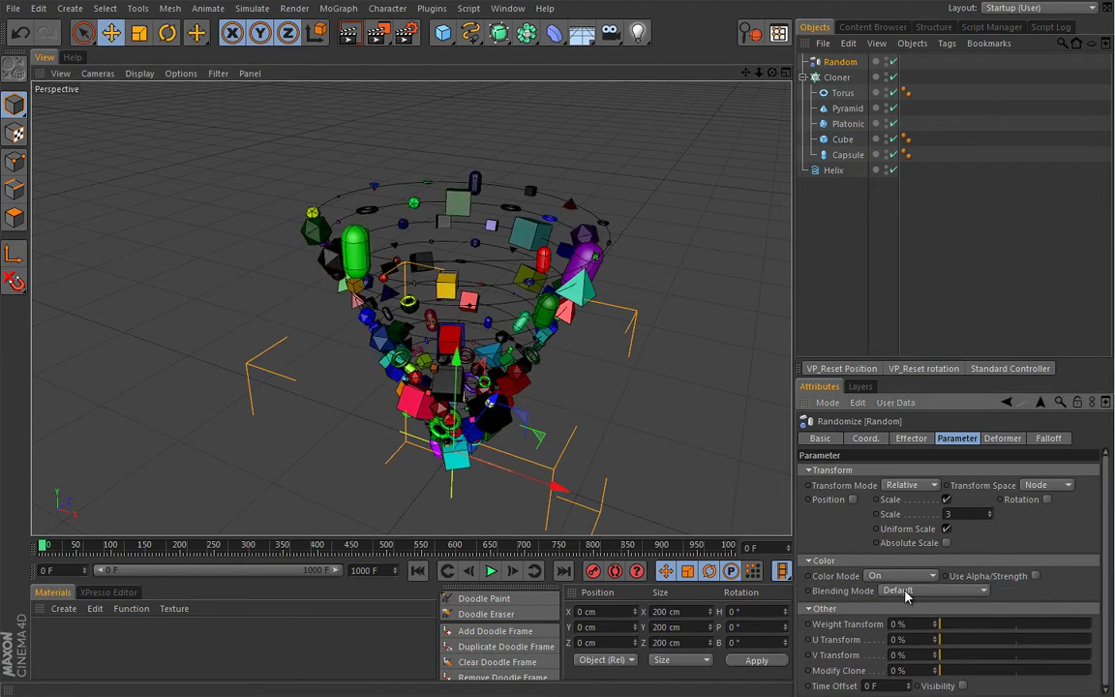
pyautogui.click(899, 592)
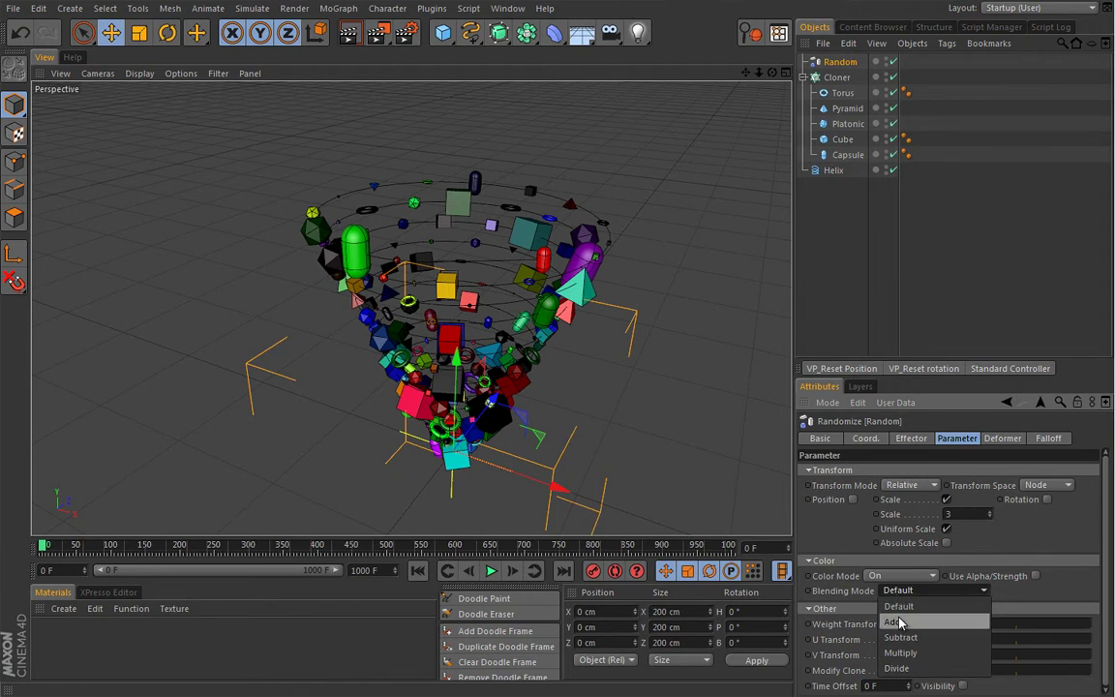
pyautogui.click(893, 621)
pyautogui.keyDown('alt'); pyautogui.moveTo(393, 442); pyautogui.dragTo(484, 380); pyautogui.keyUp('alt')
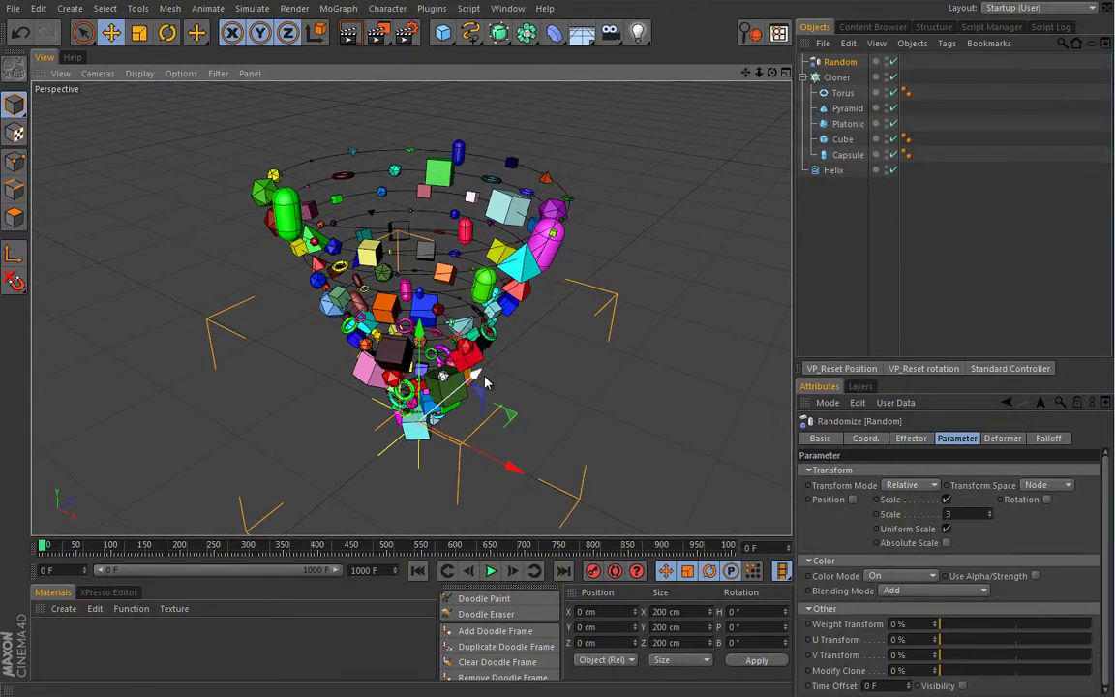
pyautogui.click(491, 573)
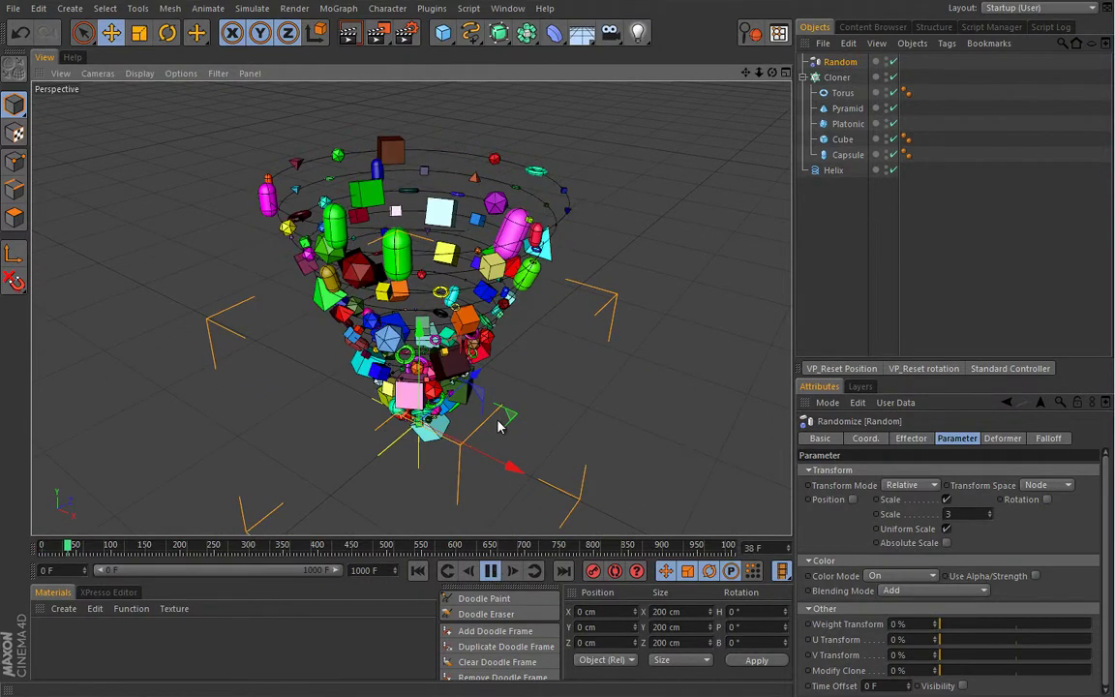
pyautogui.moveTo(495, 426)
pyautogui.keyDown('alt'); pyautogui.mouseDown()
pyautogui.moveTo(477, 385)
pyautogui.moveTo(484, 407)
pyautogui.moveTo(498, 386)
pyautogui.moveTo(488, 423)
pyautogui.moveTo(502, 404)
pyautogui.mouseUp(); pyautogui.keyUp('alt')
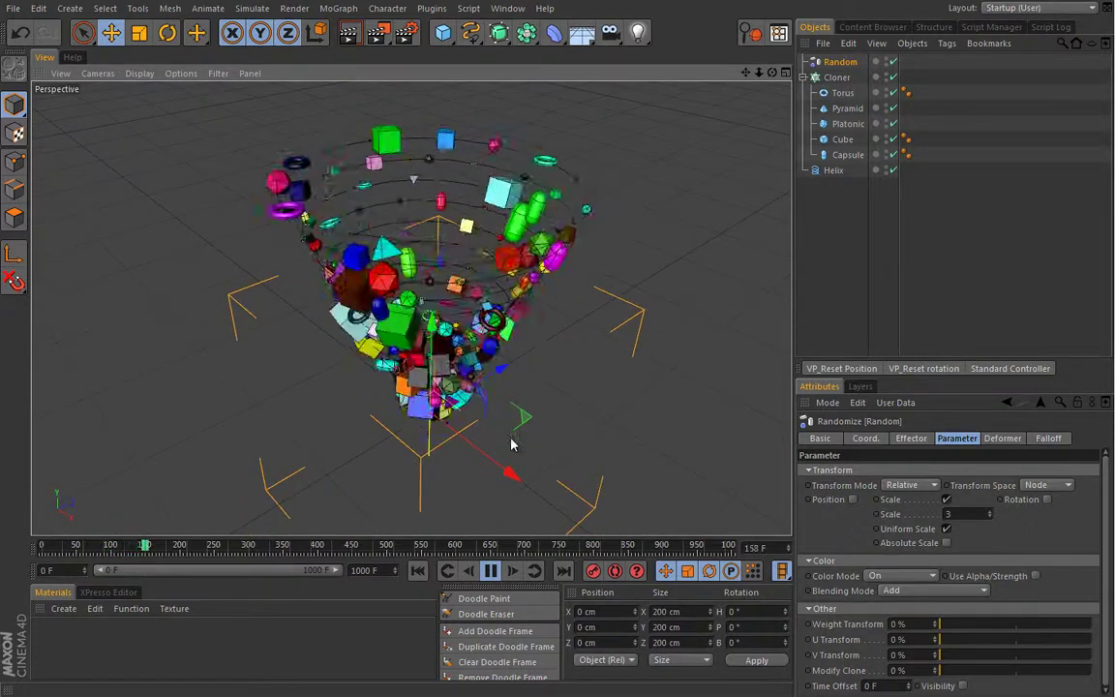
pyautogui.click(490, 571)
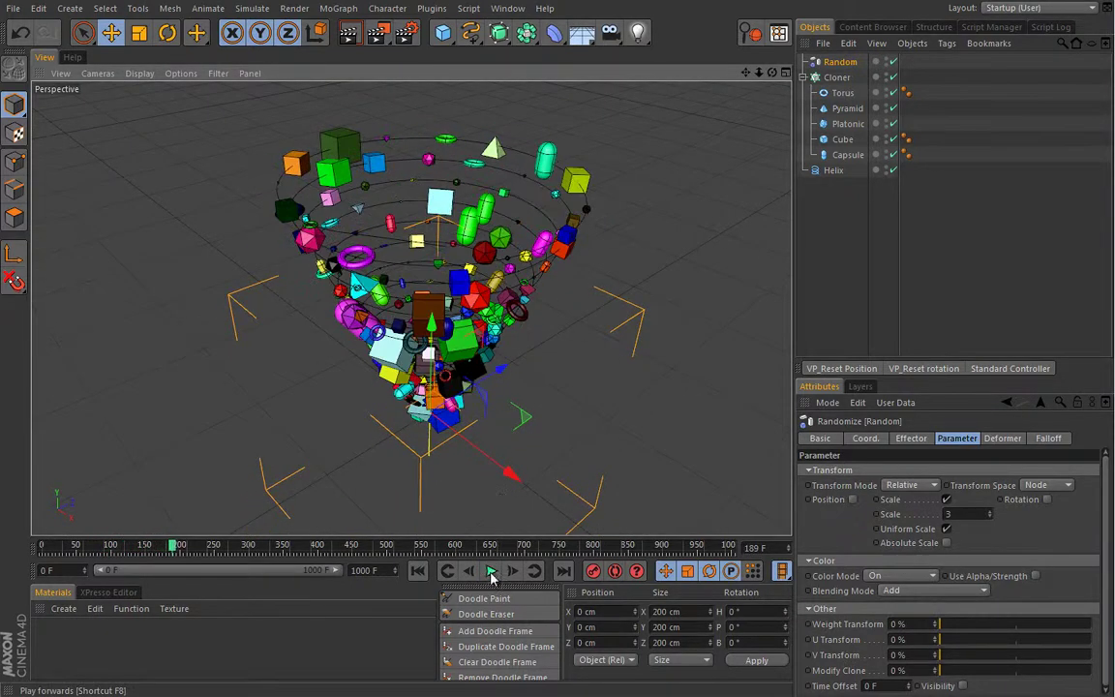
pyautogui.click(417, 570)
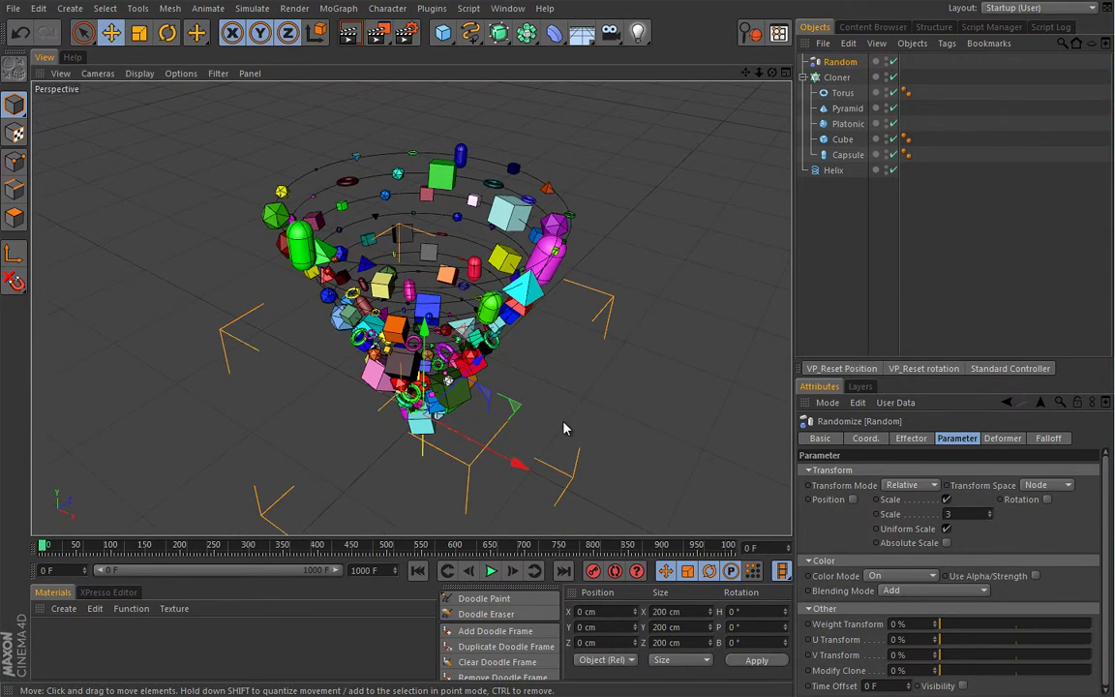
pyautogui.press('F8')
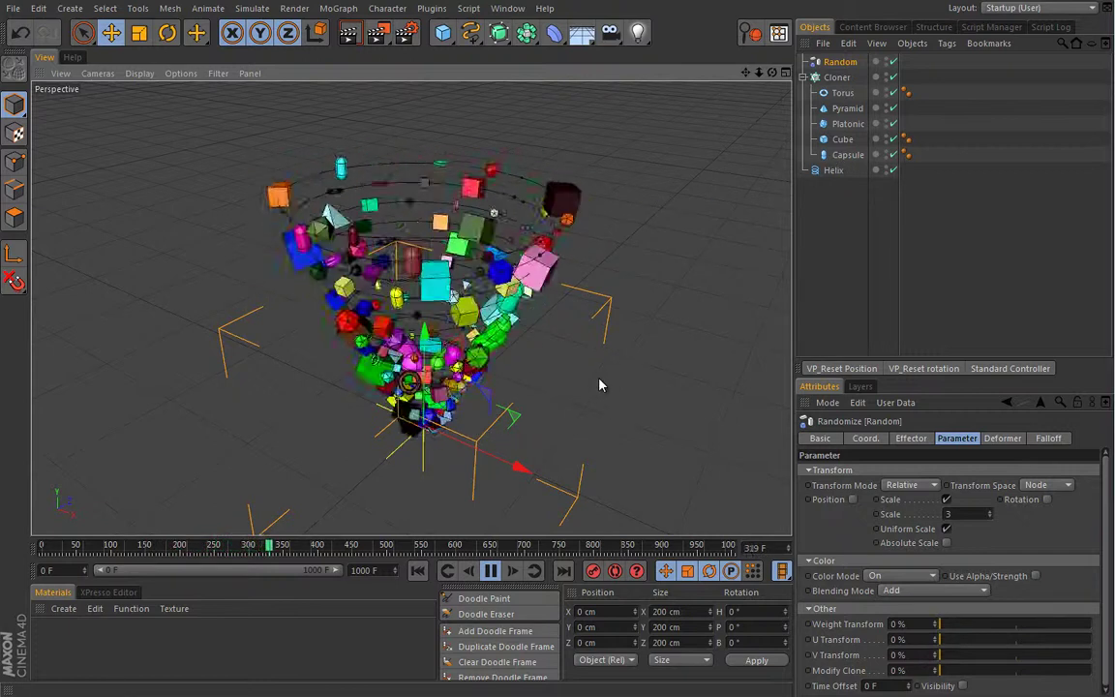
# - Stop the animation playback at frame 440
pyautogui.click(491, 570)
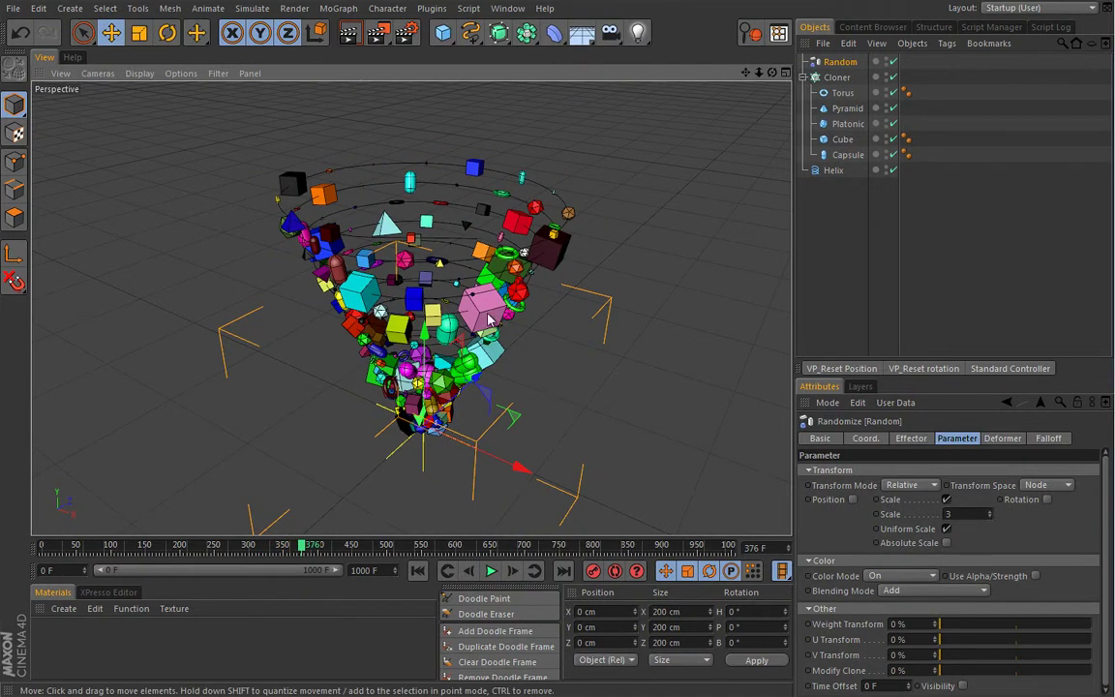
pyautogui.click(490, 570)
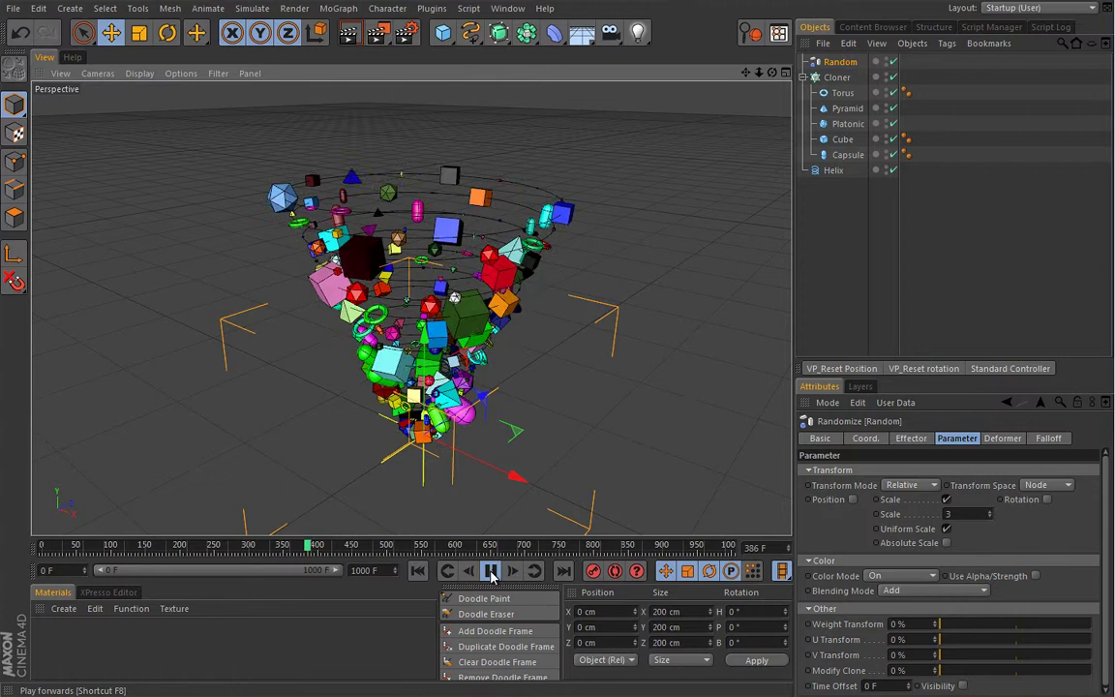
pyautogui.click(492, 572)
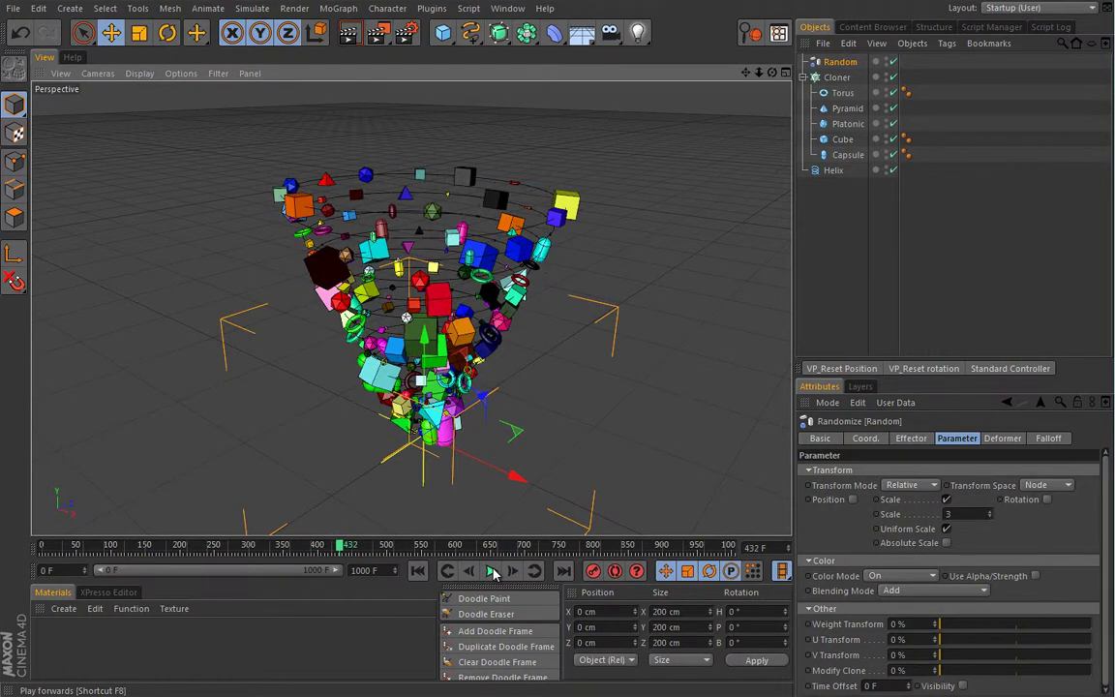
pyautogui.click(491, 571)
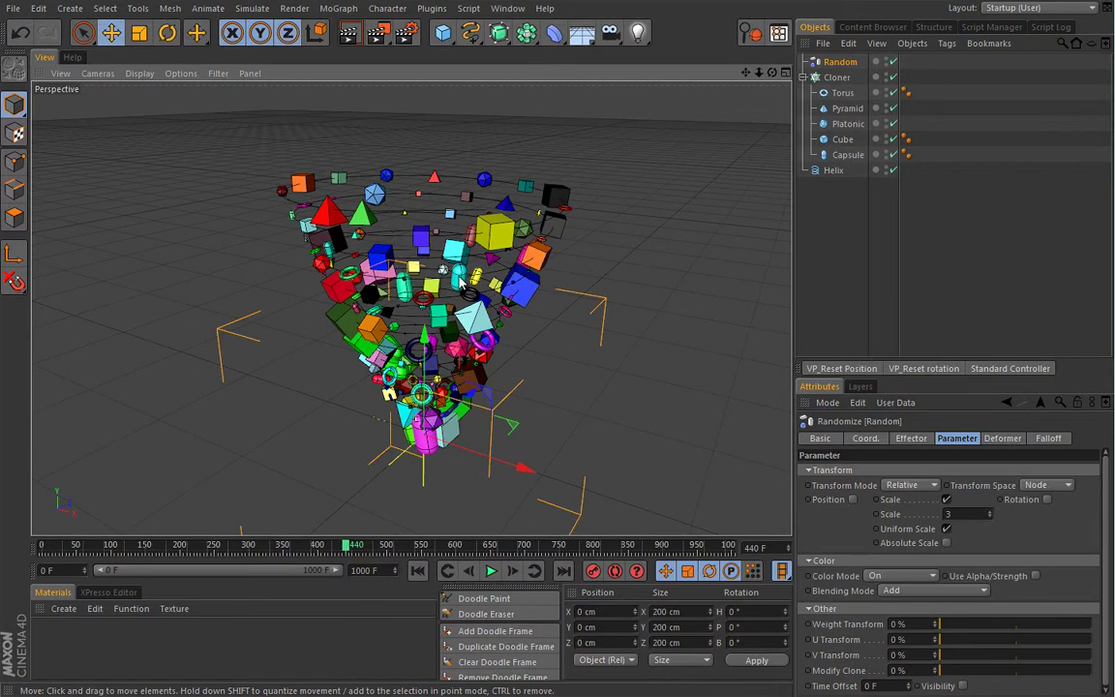
# - Set the Capsule's Orientation to +Z and play the animation
pyautogui.click(848, 155)
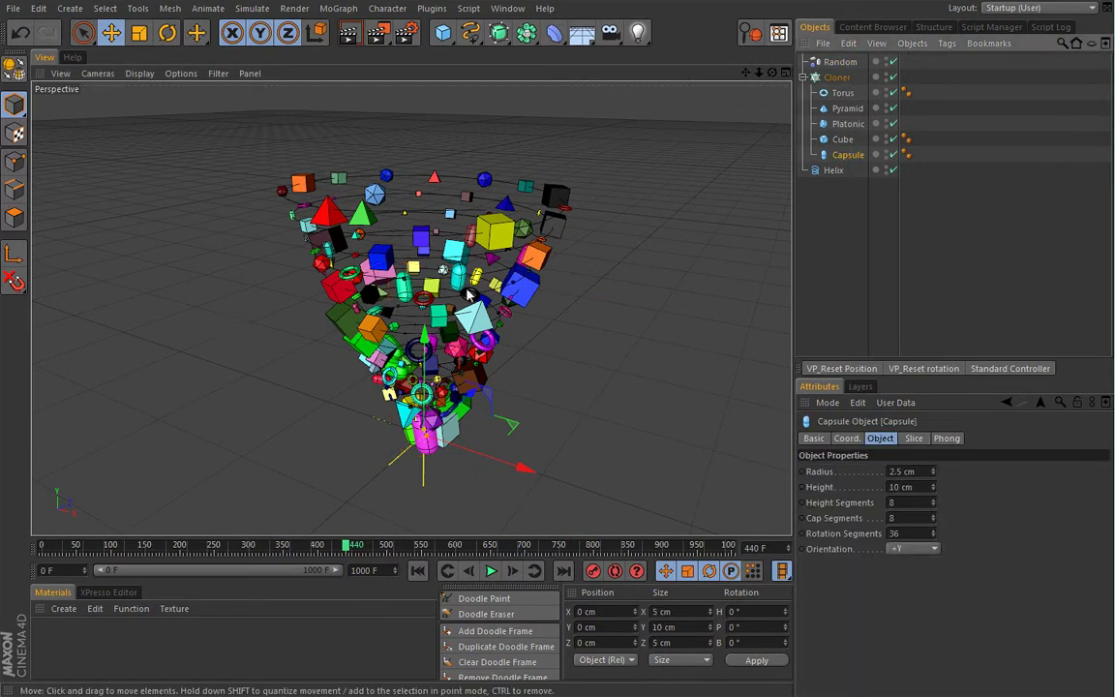
pyautogui.click(907, 552)
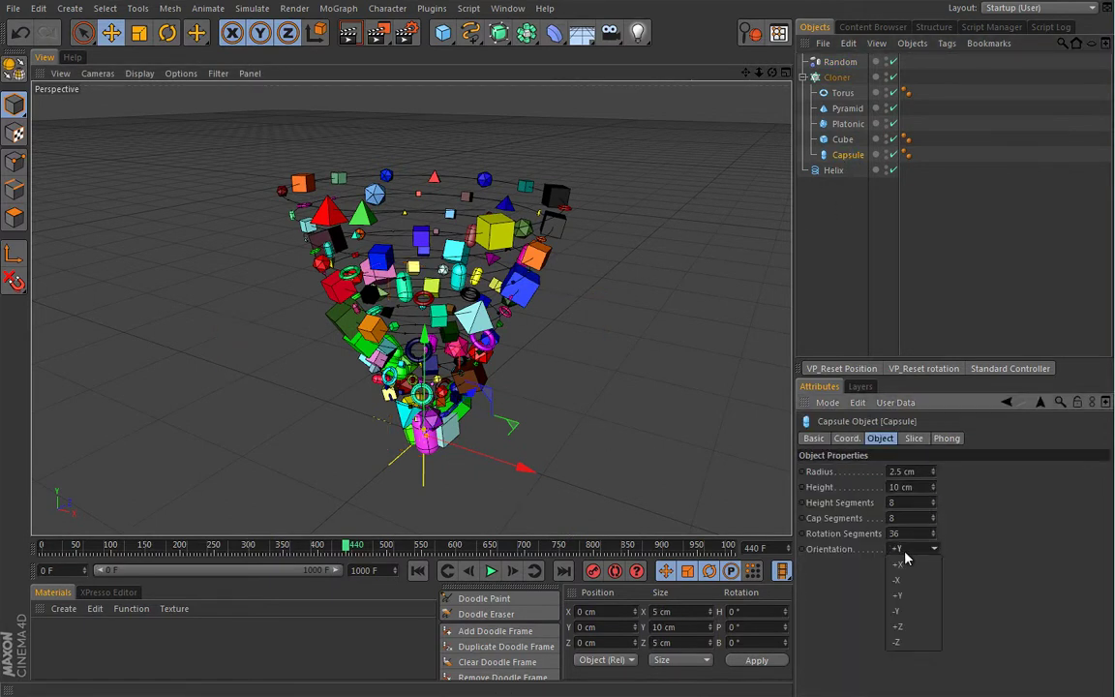
pyautogui.click(904, 628)
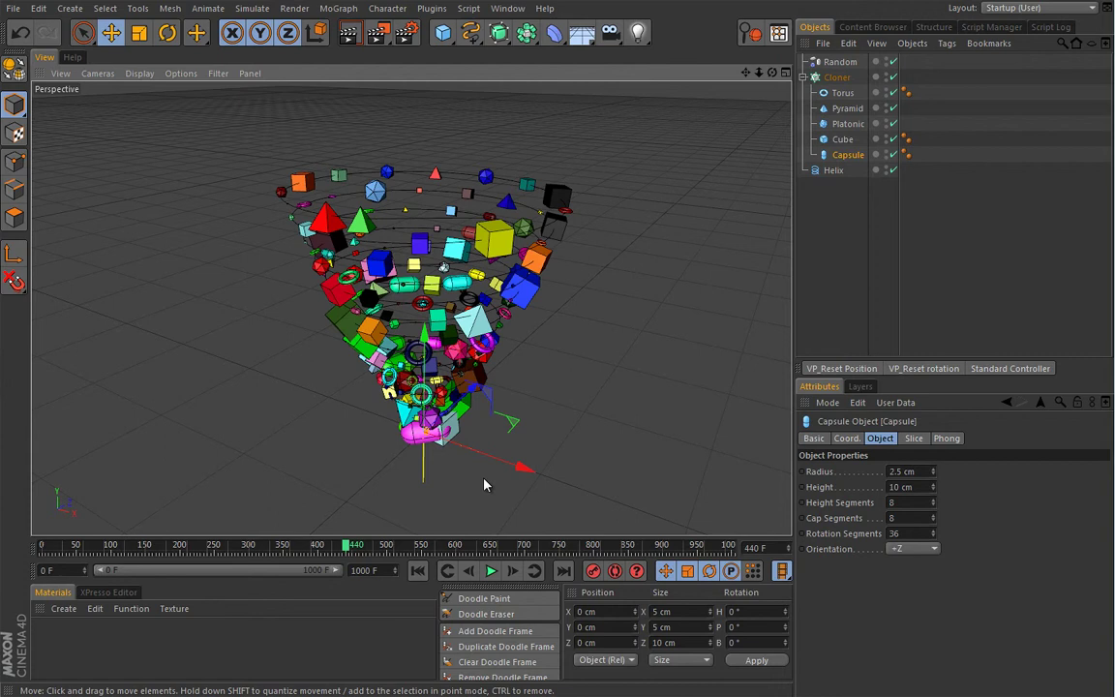
pyautogui.click(491, 570)
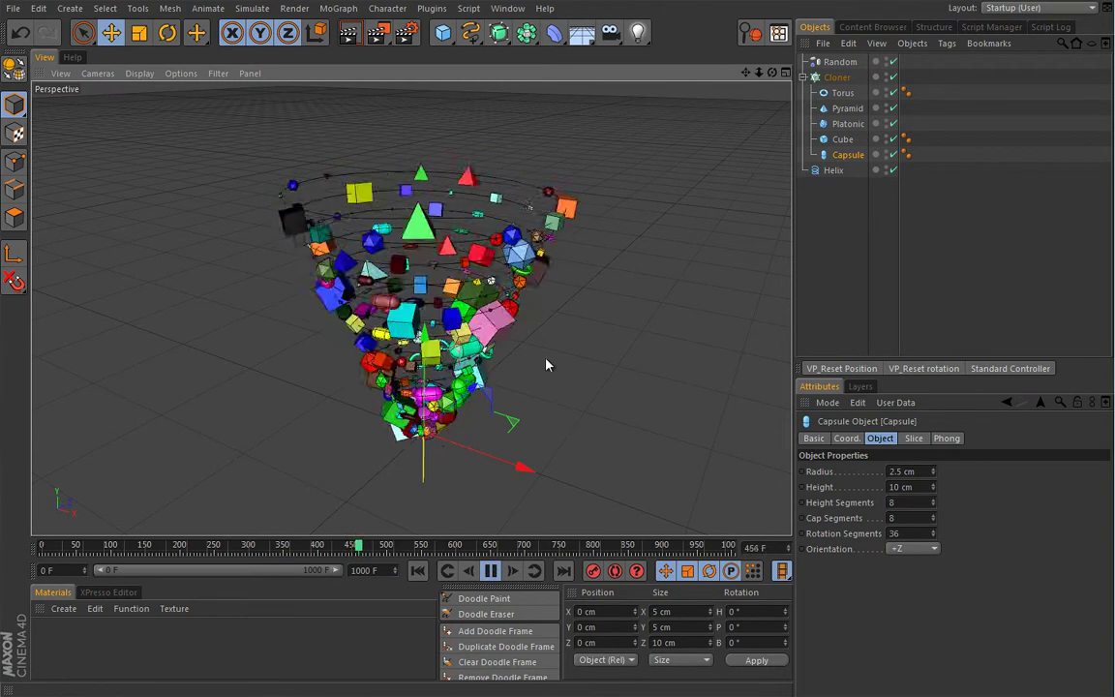
pyautogui.click(839, 61)
pyautogui.click(934, 590)
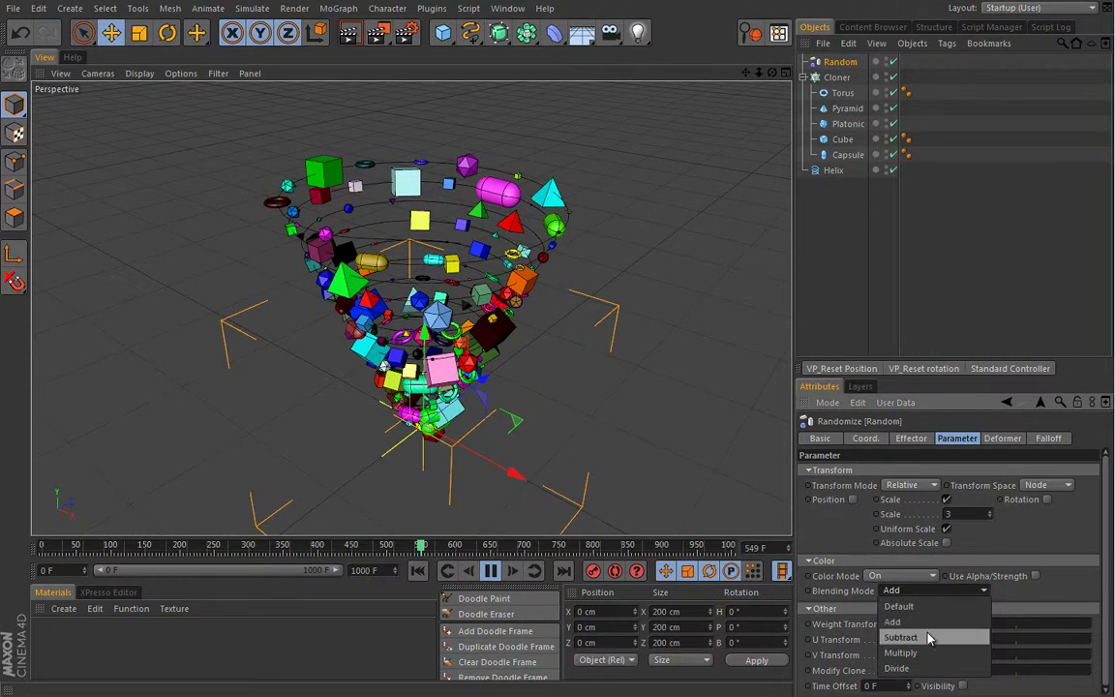
pyautogui.click(926, 628)
pyautogui.click(929, 590)
pyautogui.click(926, 593)
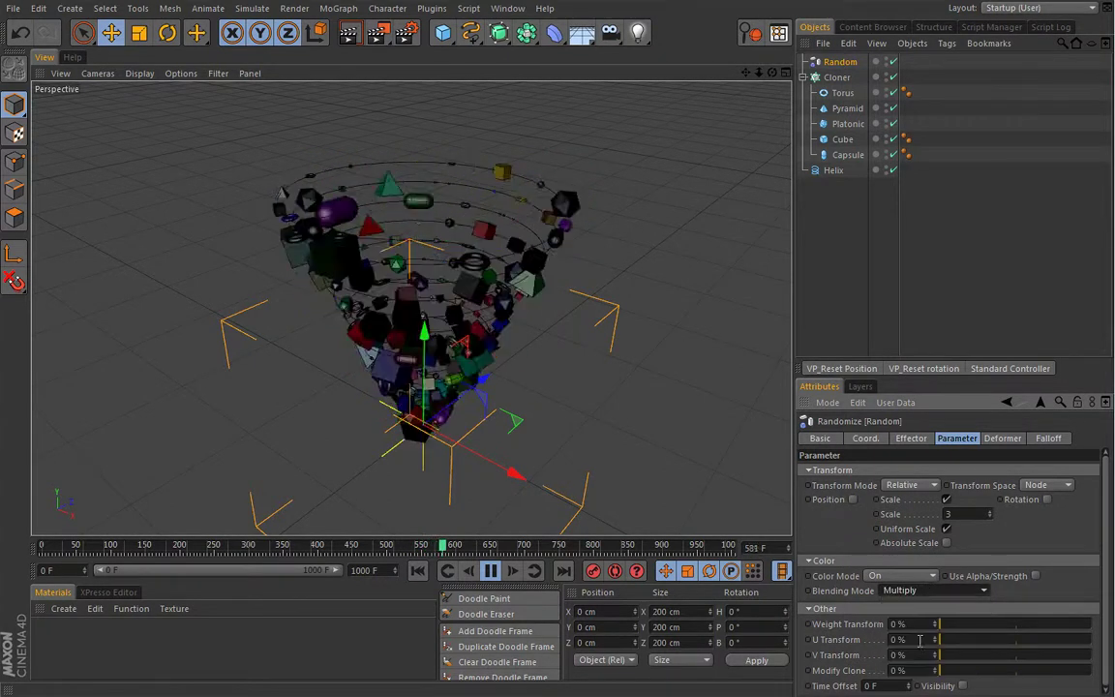
pyautogui.click(924, 590)
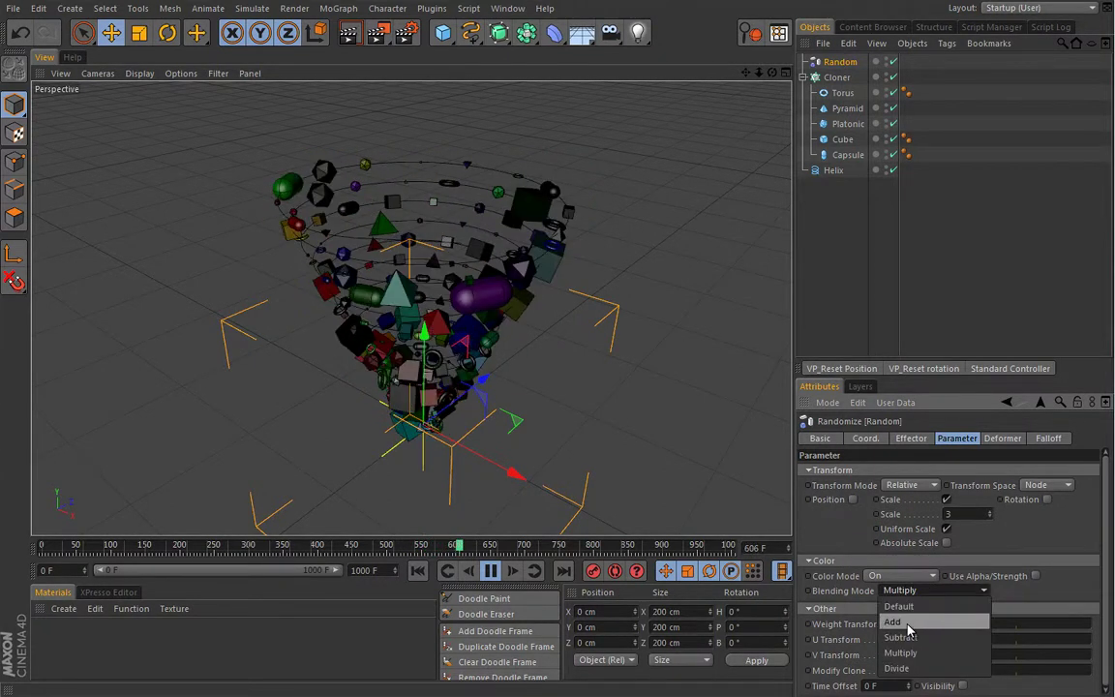
pyautogui.click(908, 625)
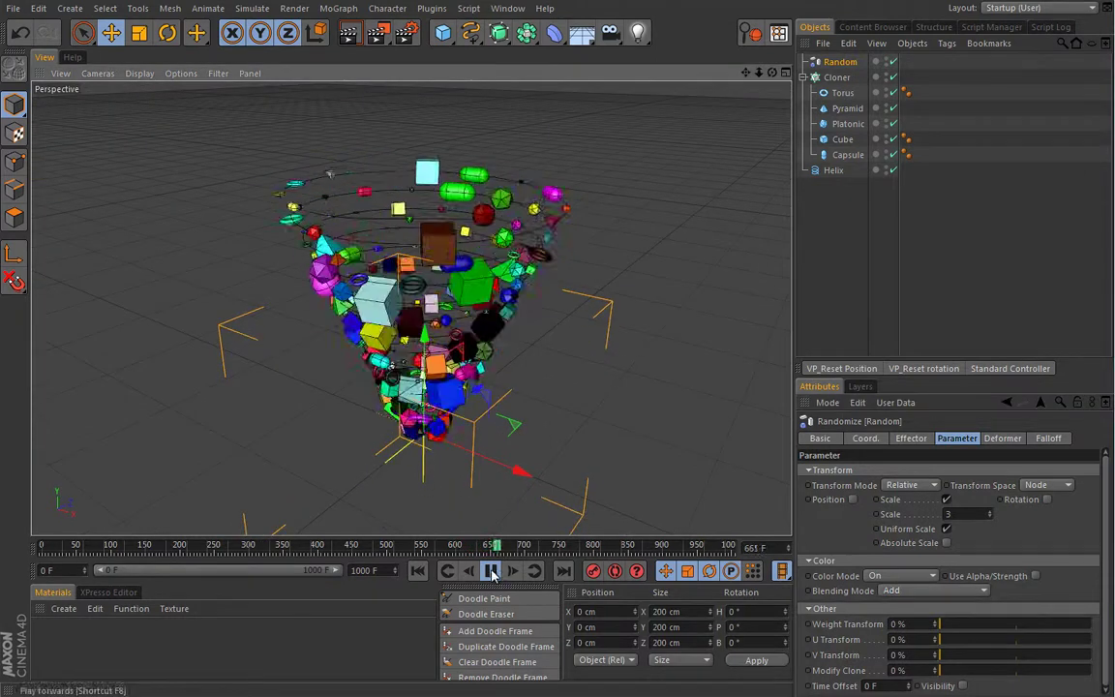
pyautogui.click(492, 572)
pyautogui.click(417, 571)
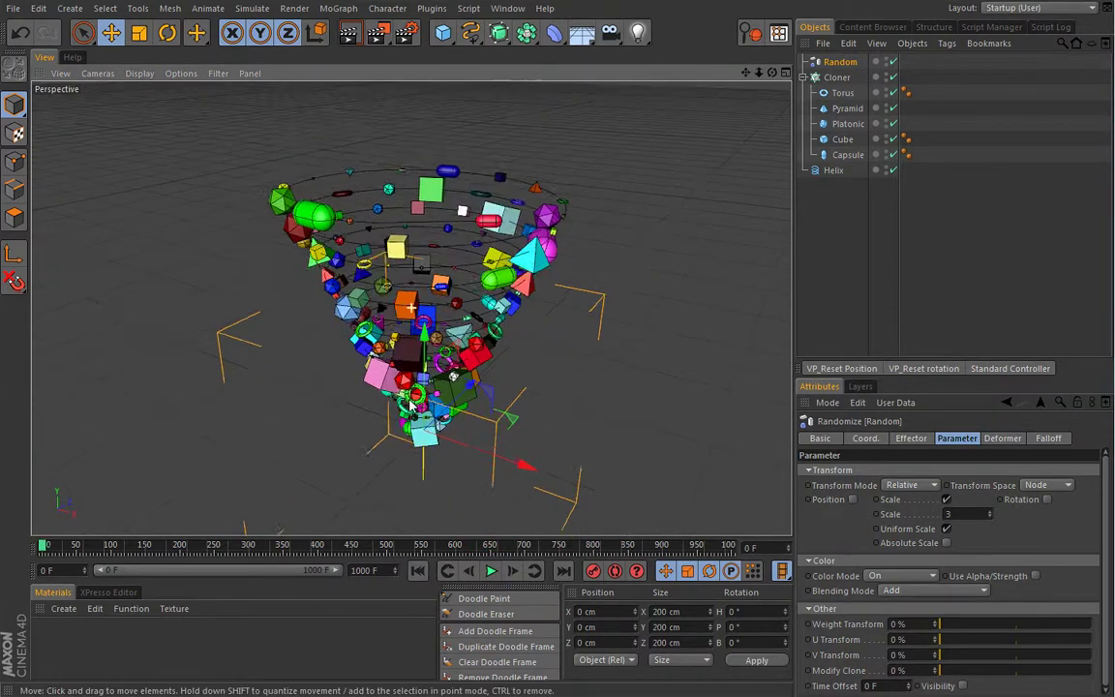
pyautogui.keyDown('alt'); pyautogui.moveTo(412, 404); pyautogui.dragTo(503, 365); pyautogui.keyUp('alt')
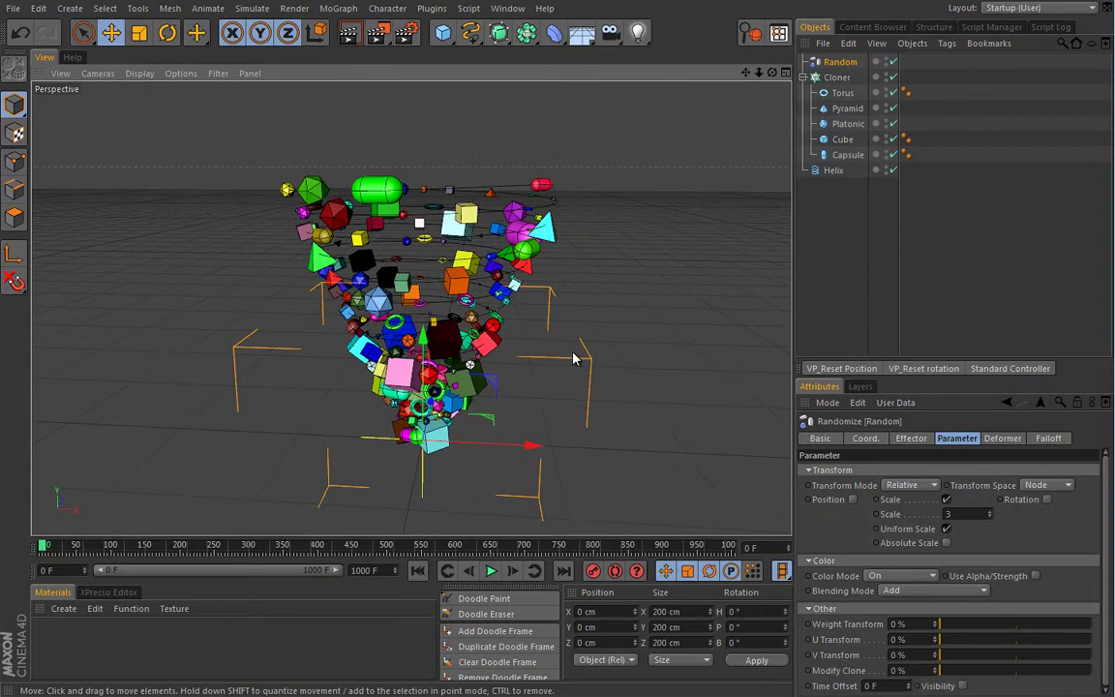
pyautogui.click(490, 571)
pyautogui.click(834, 170)
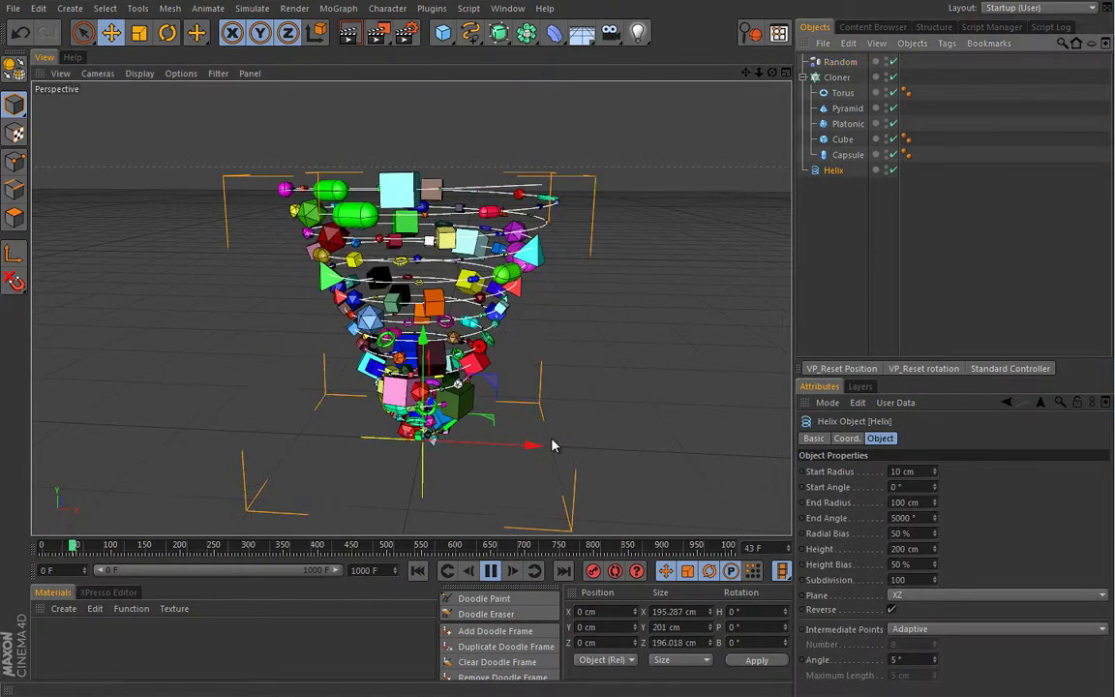
pyautogui.moveTo(538, 446); pyautogui.dragTo(542, 397)
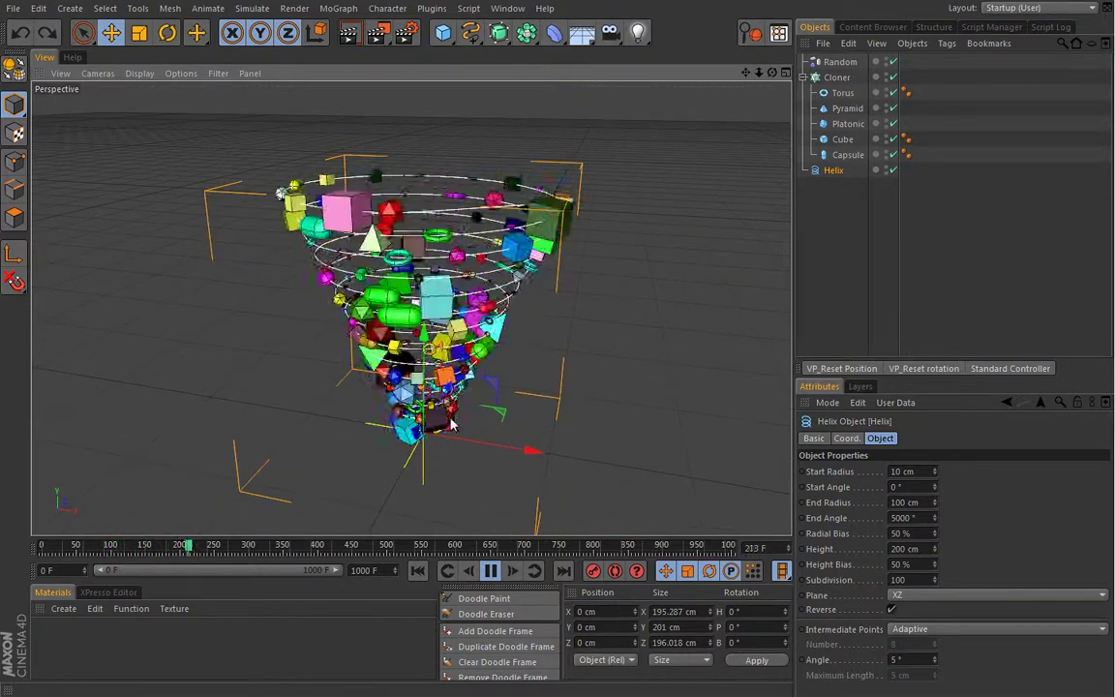
pyautogui.click(490, 570)
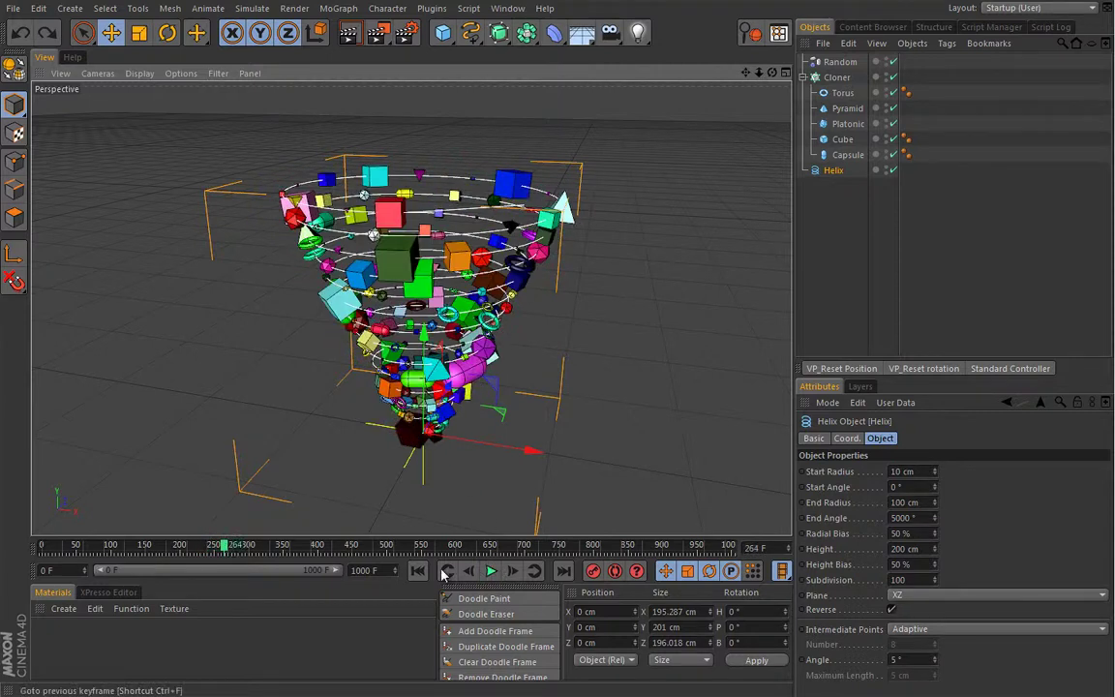
pyautogui.click(417, 570)
pyautogui.keyDown('alt'); pyautogui.moveTo(504, 376); pyautogui.dragTo(481, 388); pyautogui.keyUp('alt')
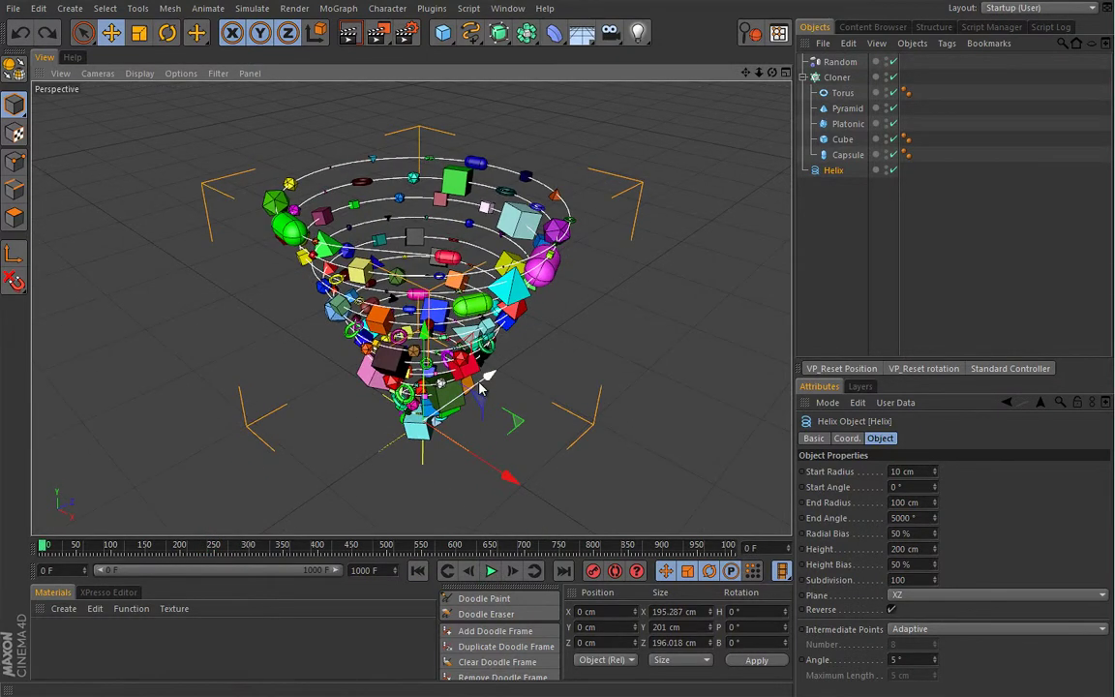
# - Maximize the shaded Front view and frame the tornado in it
pyautogui.middleClick(551, 450)
pyautogui.middleClick(561, 452)
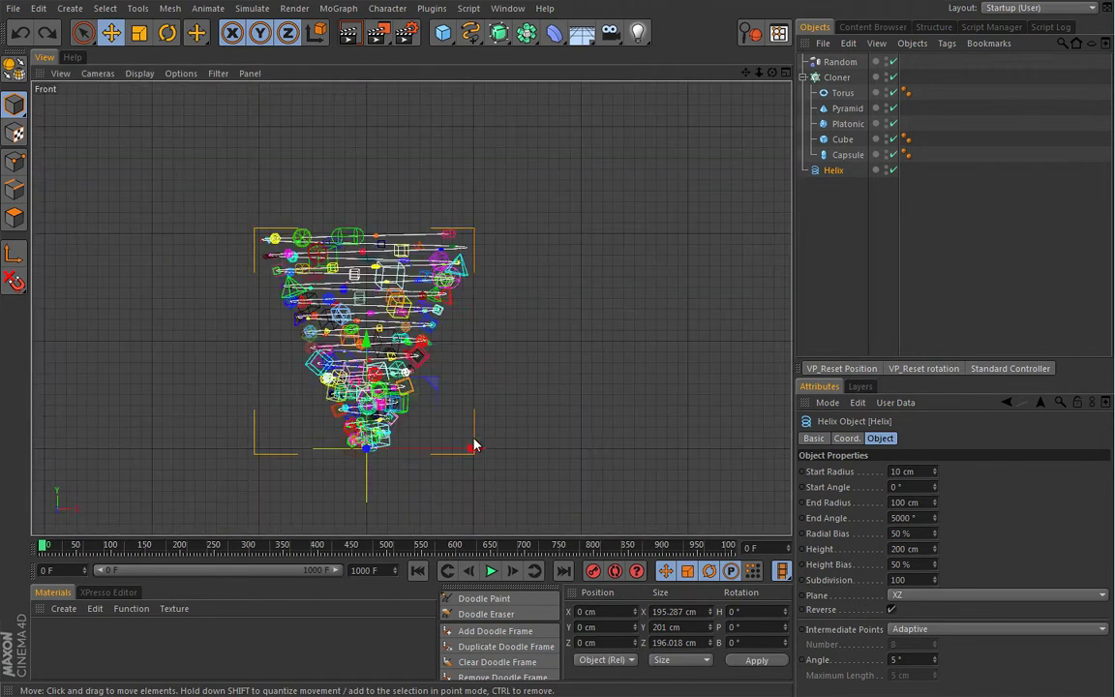
pyautogui.scroll(2, 447, 383)
pyautogui.scroll(-1, 552, 408)
pyautogui.keyDown('alt'); pyautogui.moveTo(552, 408); pyautogui.dragTo(625, 417, button='middle'); pyautogui.keyUp('alt')
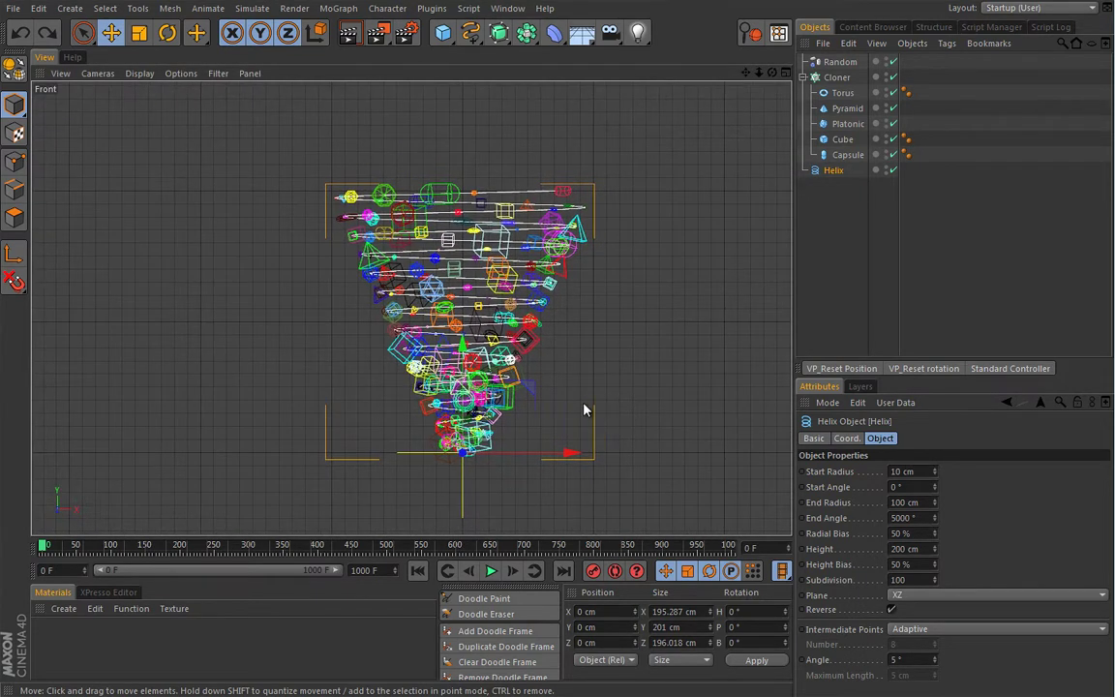
pyautogui.press('n')
pyautogui.press('a')
pyautogui.scroll(2, 565, 418)
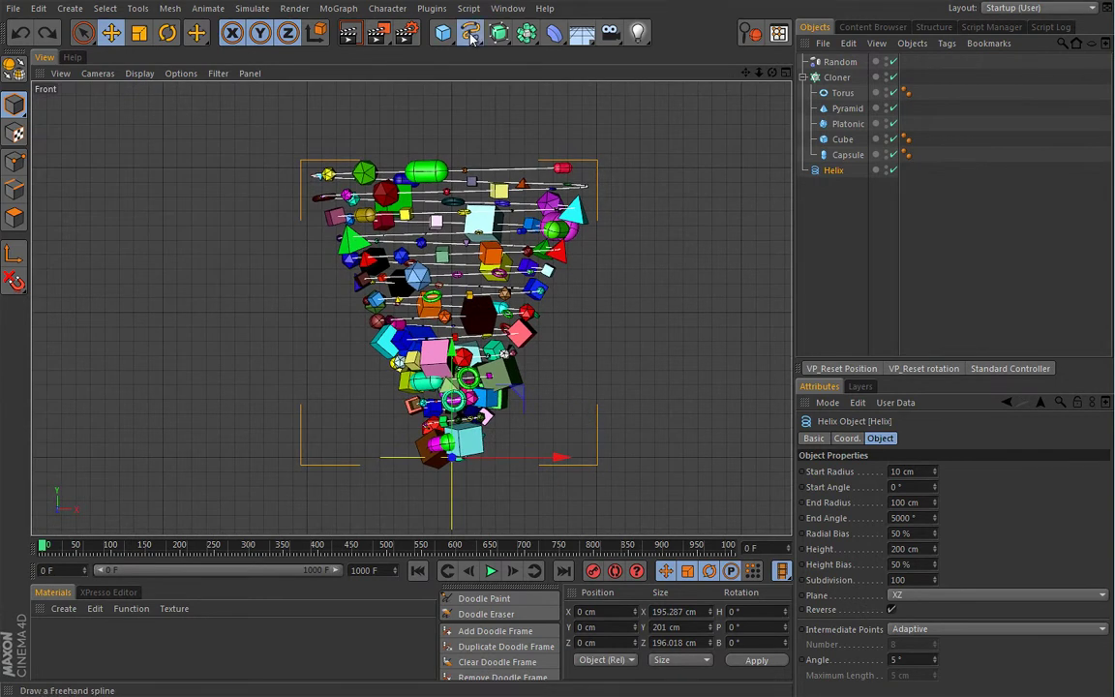
# - Draw a vertical linear spline from above the tornado to its base, then return to Perspective
pyautogui.moveTo(470, 33); pyautogui.dragTo(545, 85)
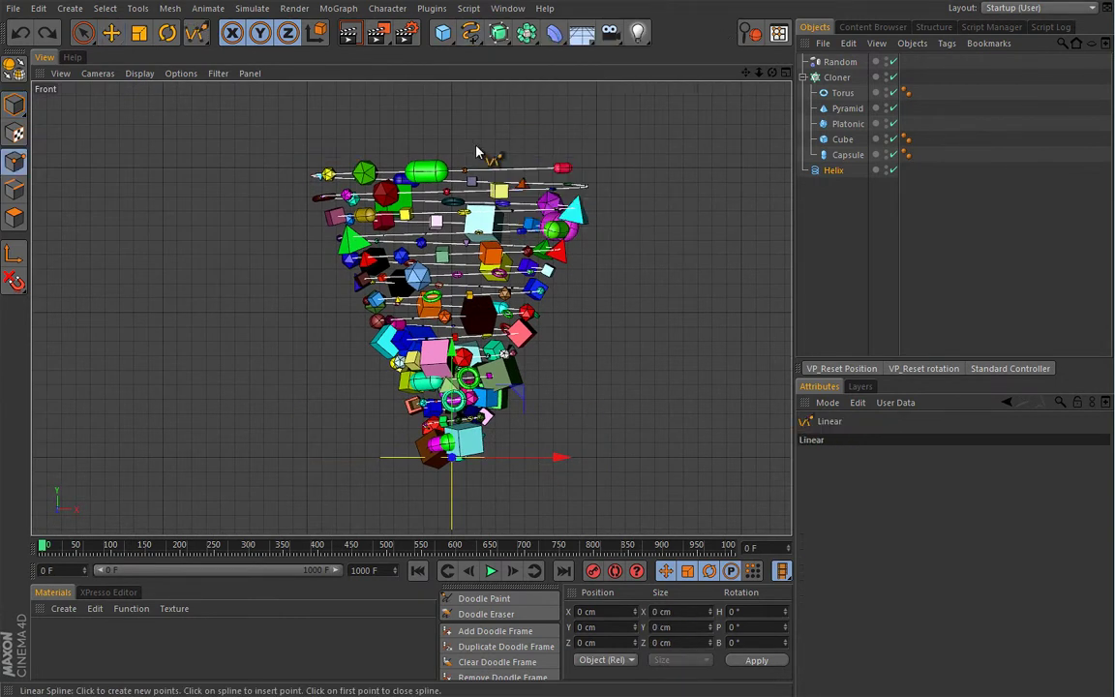
pyautogui.click(451, 169)
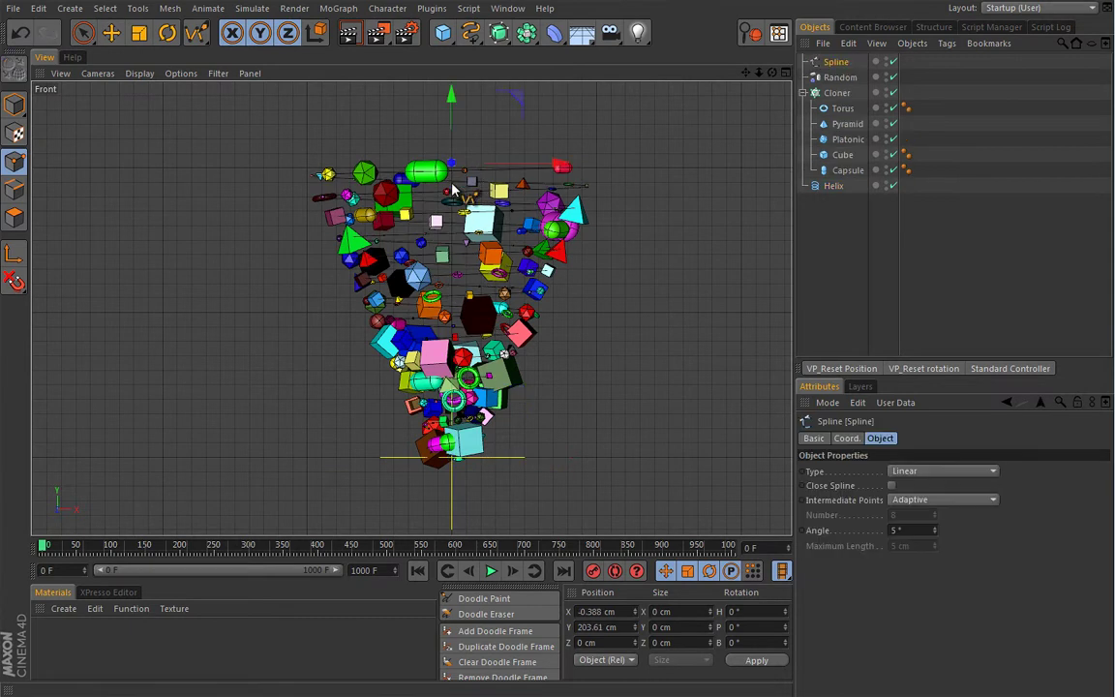
pyautogui.click(451, 471)
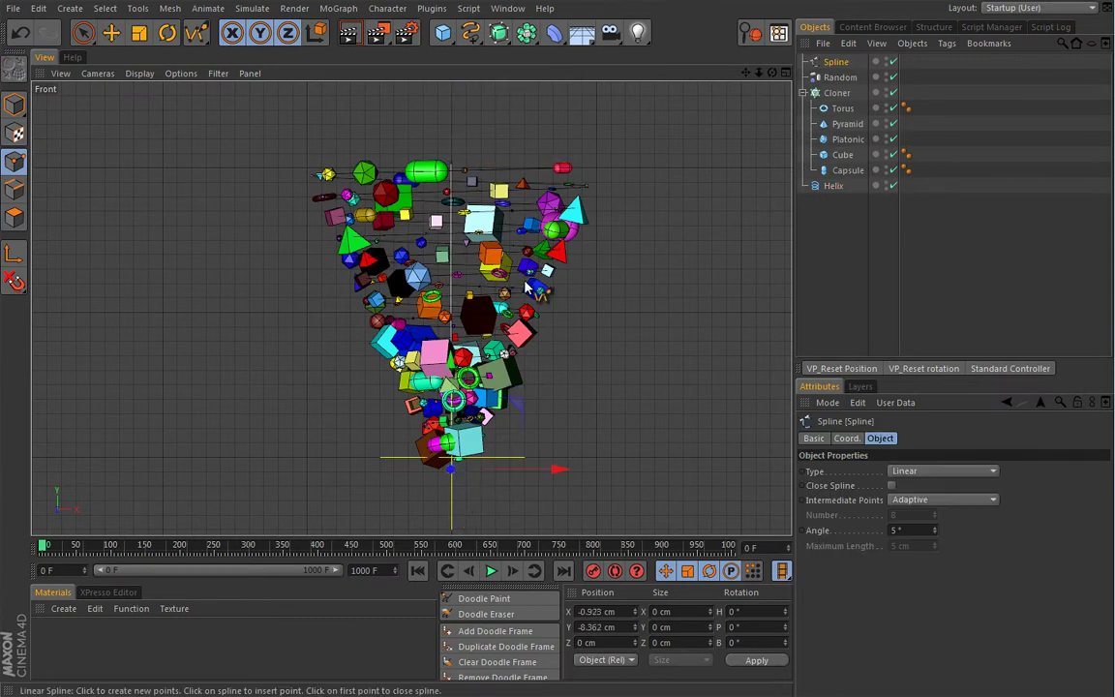
pyautogui.rightClick(460, 197)
pyautogui.click(467, 209)
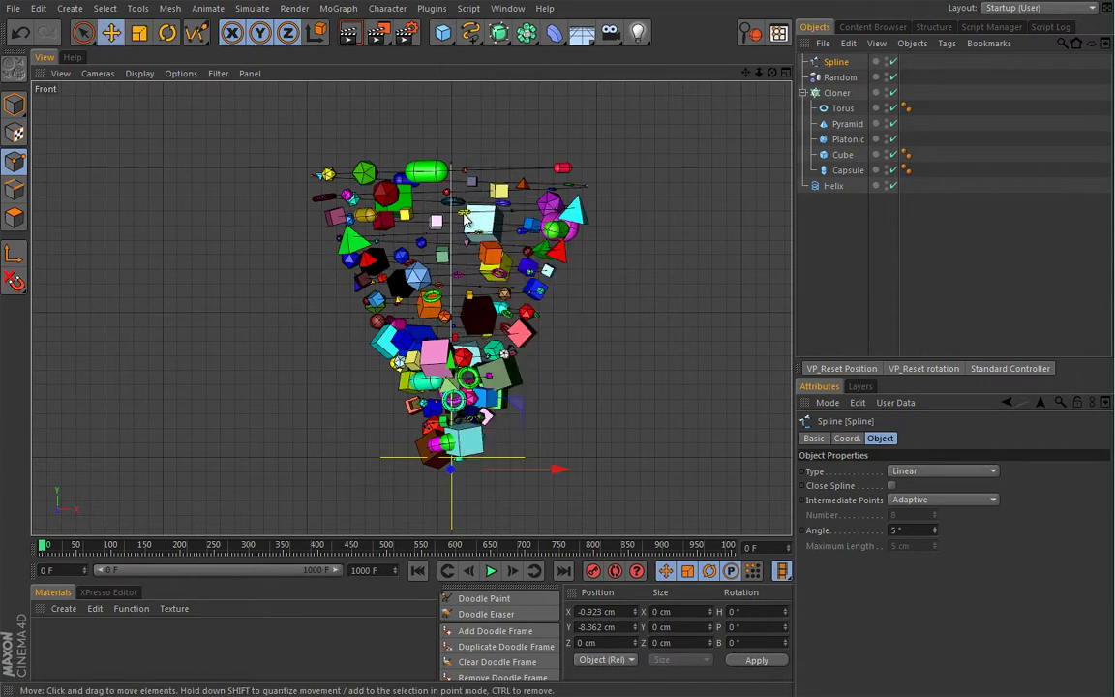
pyautogui.middleClick(290, 181)
pyautogui.middleClick(224, 179)
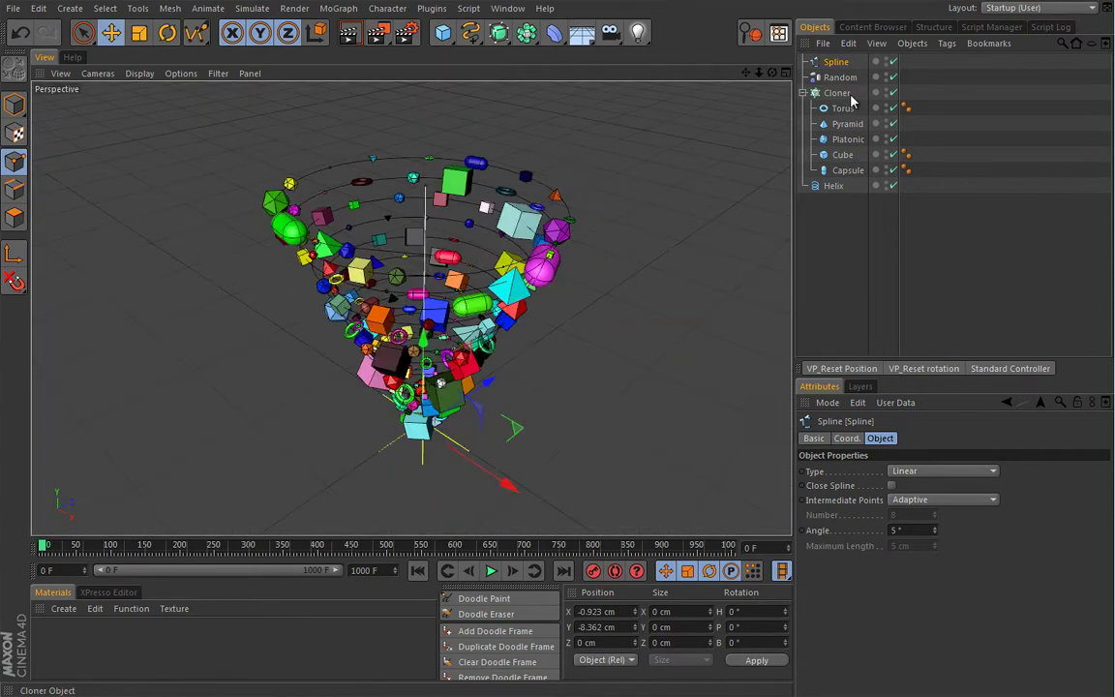
# - Disable the Cloner and Helix so only the vertical spline shows in the viewport
pyautogui.click(892, 93)
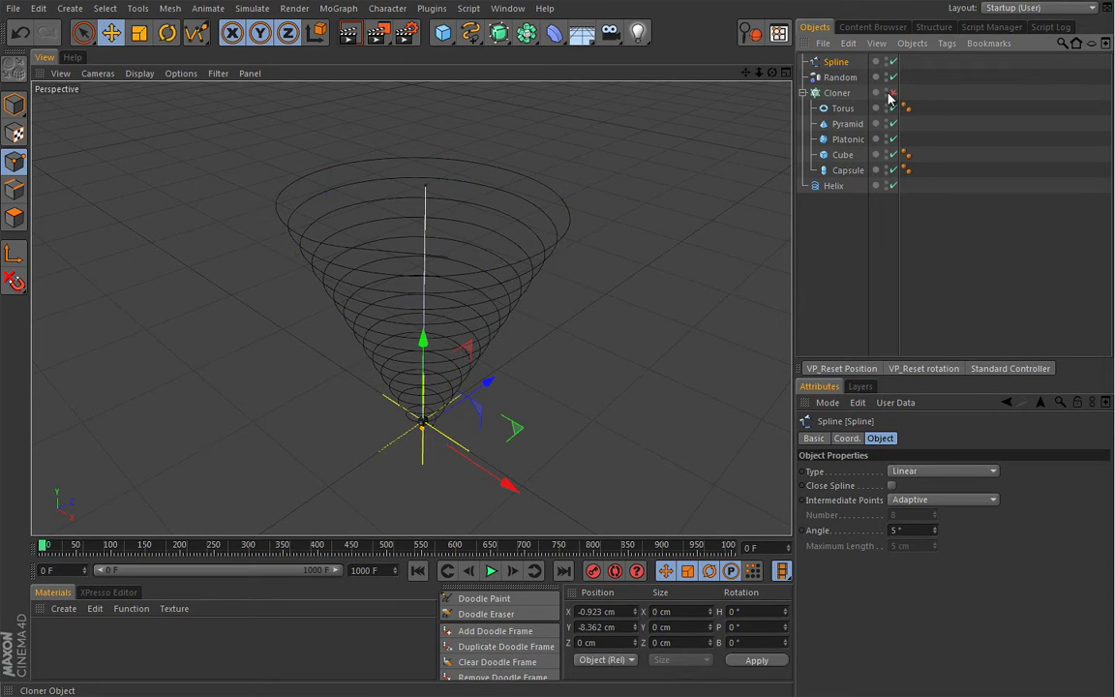
pyautogui.click(892, 186)
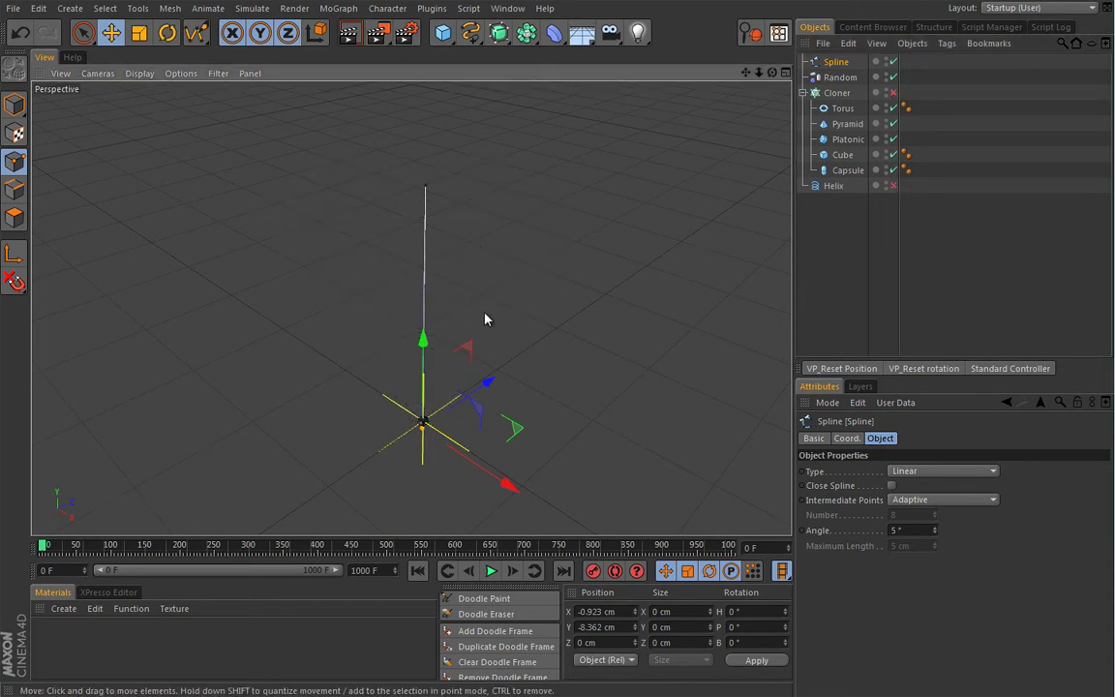
pyautogui.keyDown('alt'); pyautogui.moveTo(436, 281); pyautogui.dragTo(494, 314); pyautogui.keyUp('alt')
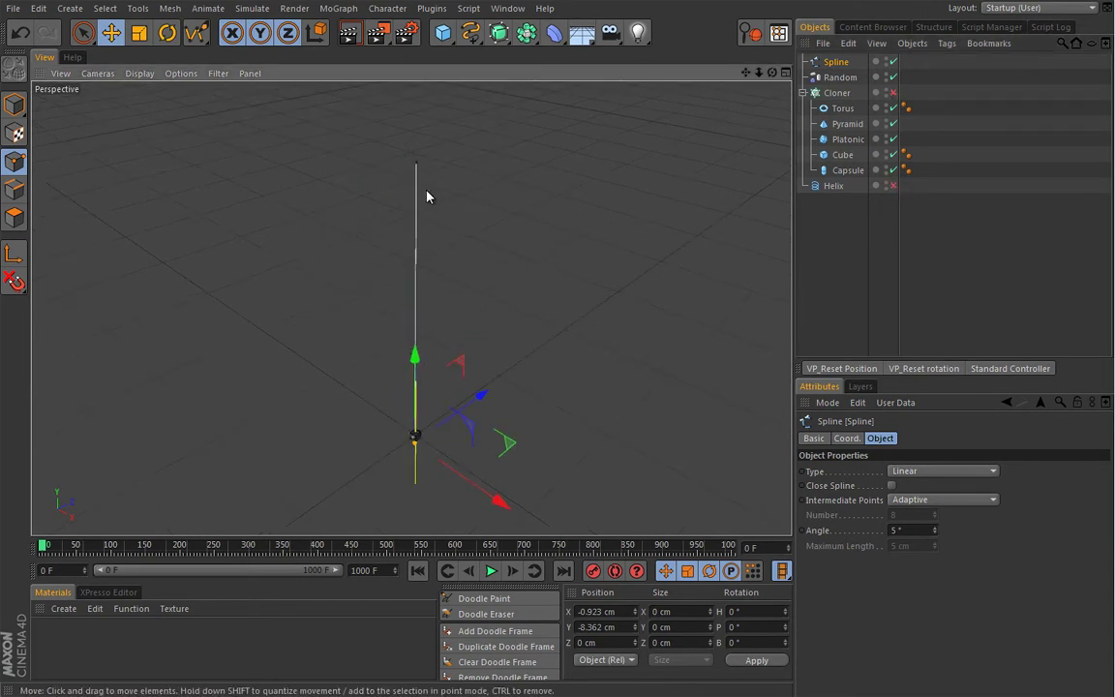
# - Select all points of the vertical spline and change its type from Linear to Akima
pyautogui.hotkey('ctrl', 'a')
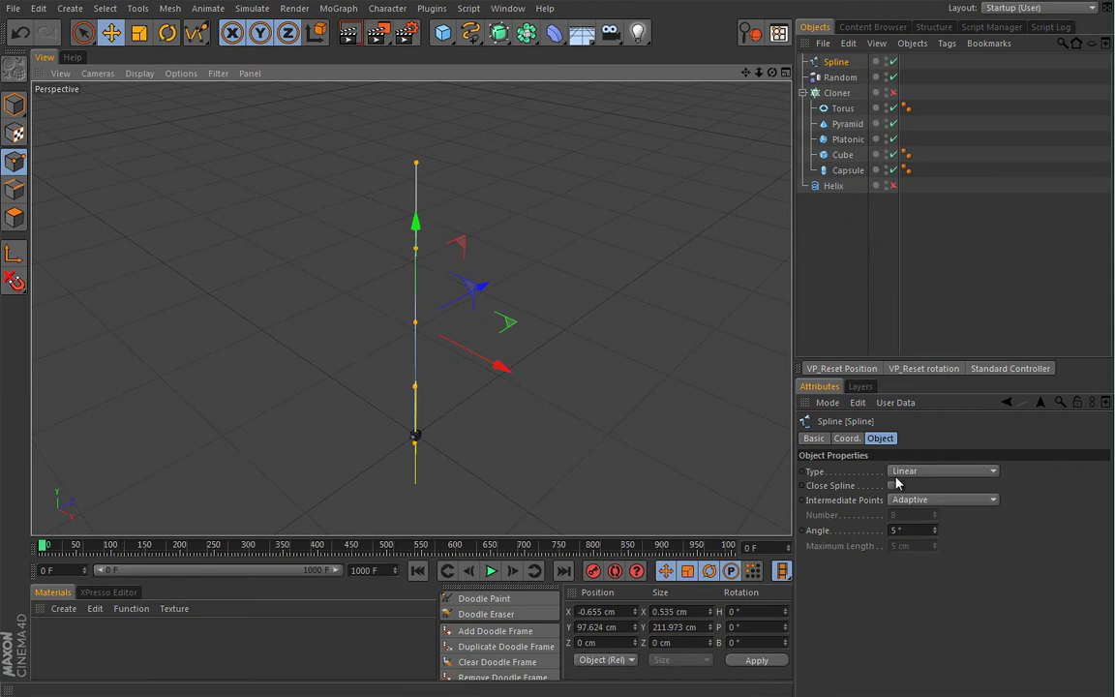
pyautogui.click(941, 470)
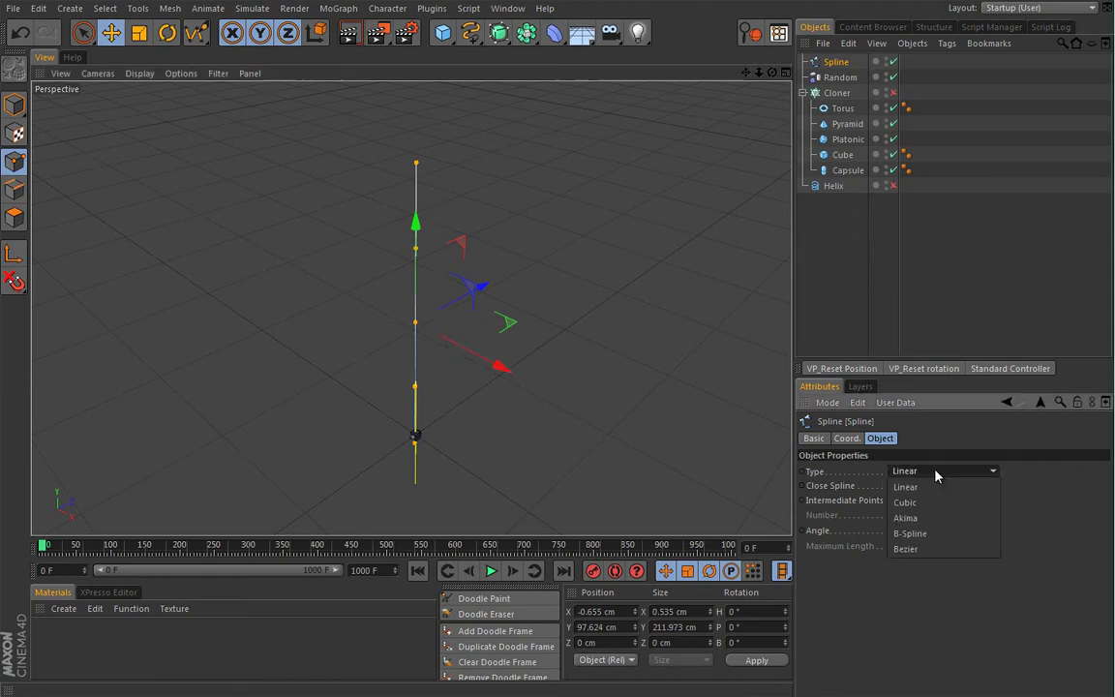
pyautogui.click(929, 521)
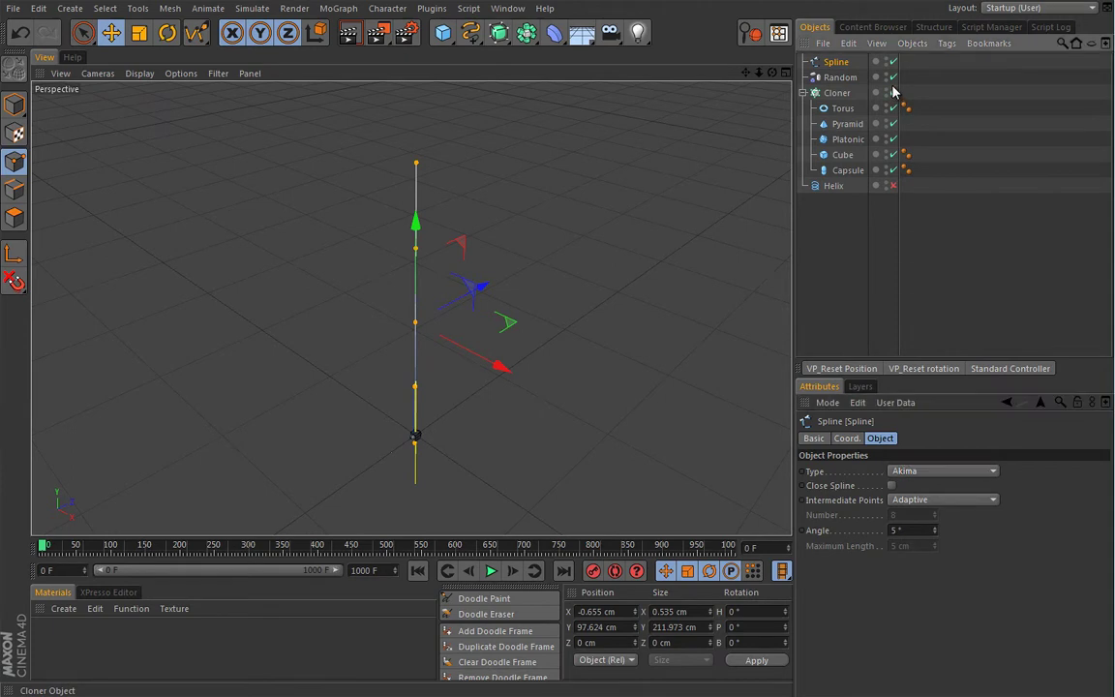
# - Re-enable the Helix, orbit to a lower angle around the cone, and select the Helix
pyautogui.click(892, 185)
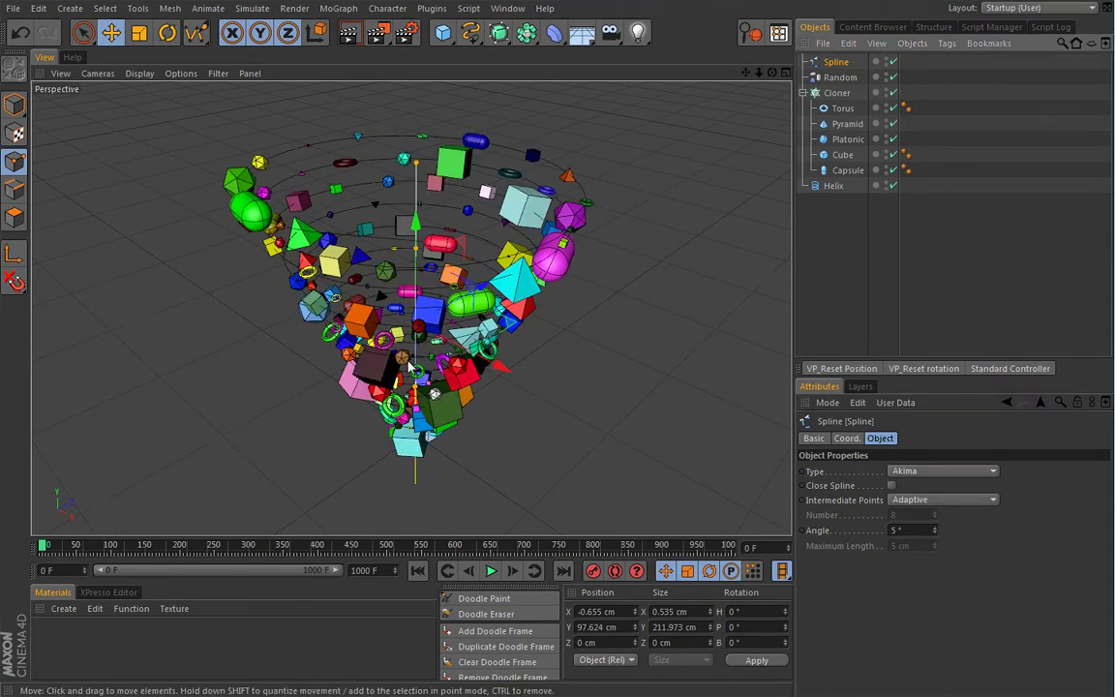
pyautogui.moveTo(319, 412)
pyautogui.keyDown('alt'); pyautogui.mouseDown()
pyautogui.moveTo(435, 361)
pyautogui.moveTo(422, 387)
pyautogui.mouseUp(); pyautogui.keyUp('alt')
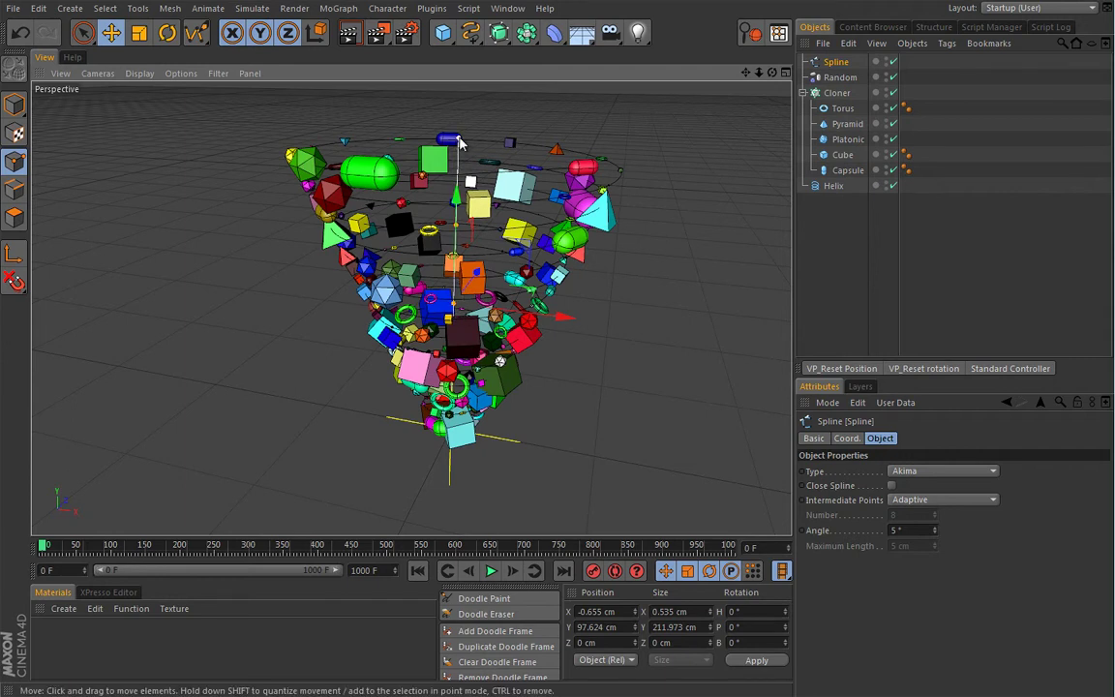
pyautogui.click(450, 207)
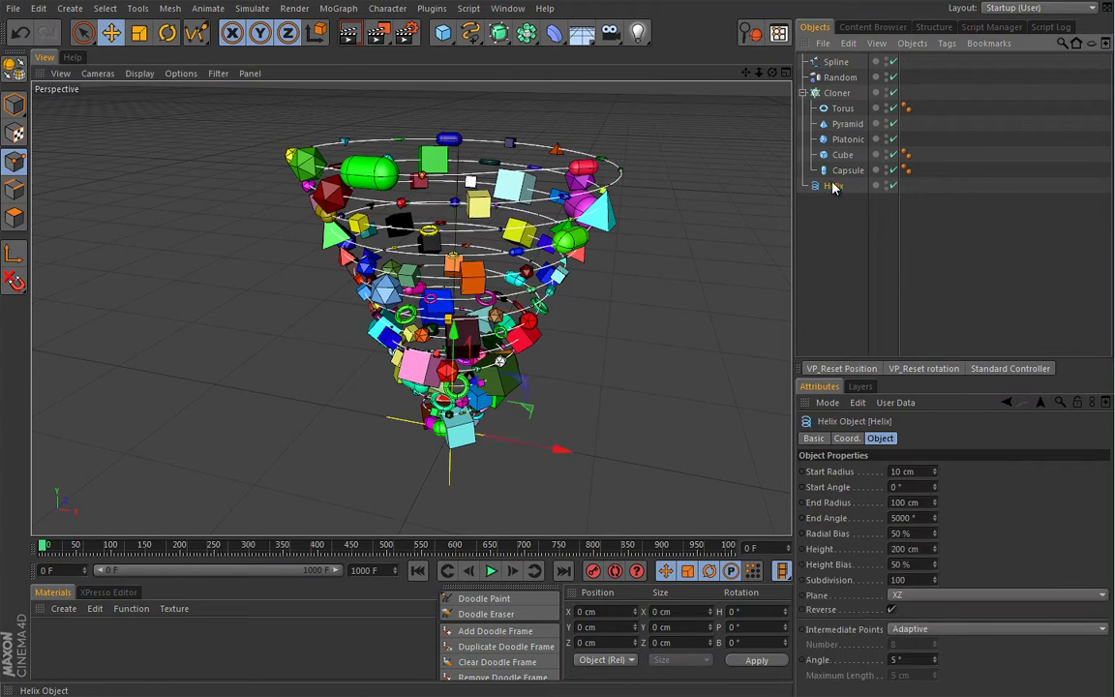
# - Add a Spline Wrap under the Helix, link the Spline to it, and preview playback
pyautogui.click(555, 35)
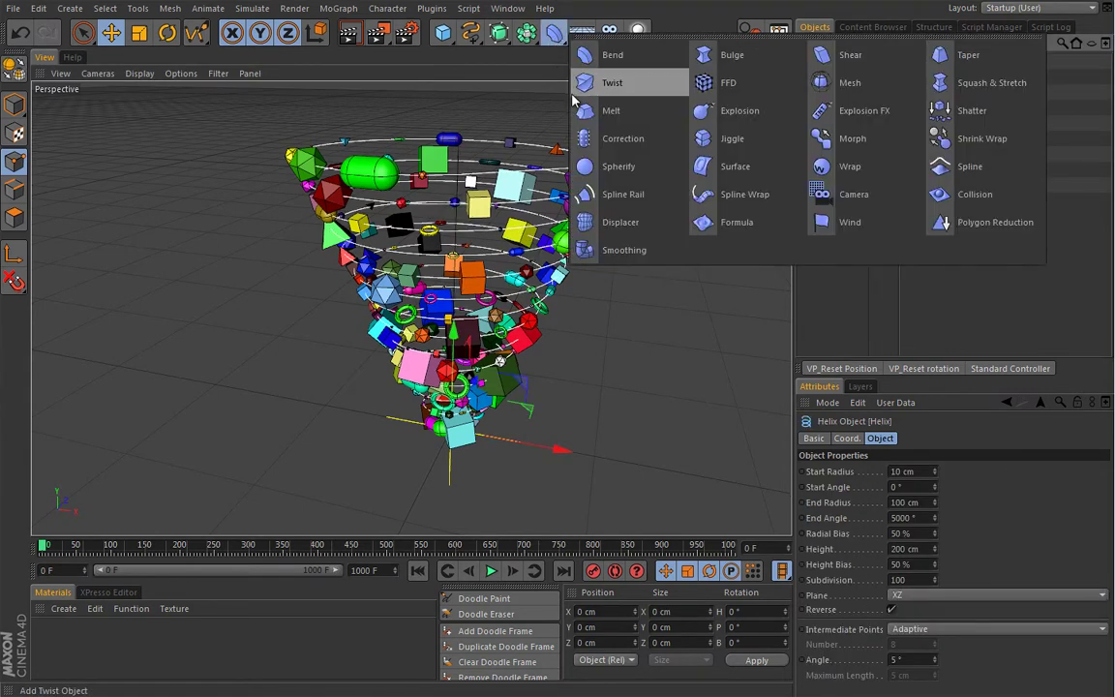
pyautogui.keyDown('shift'); pyautogui.click(747, 197); pyautogui.keyUp('shift')
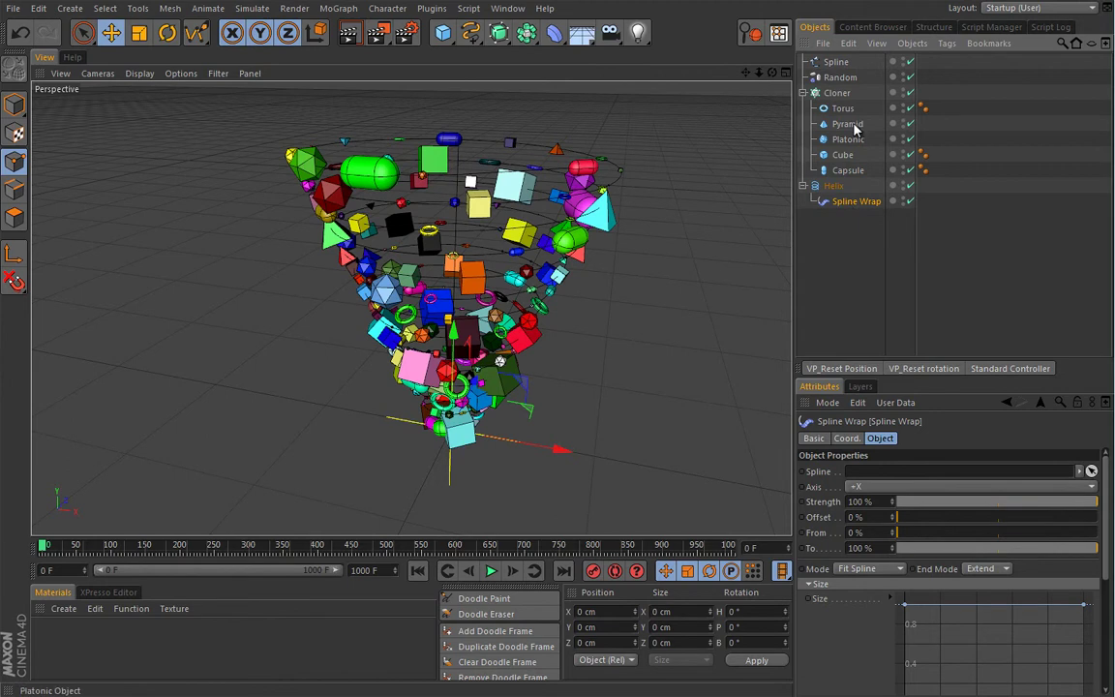
pyautogui.moveTo(838, 62); pyautogui.dragTo(862, 471)
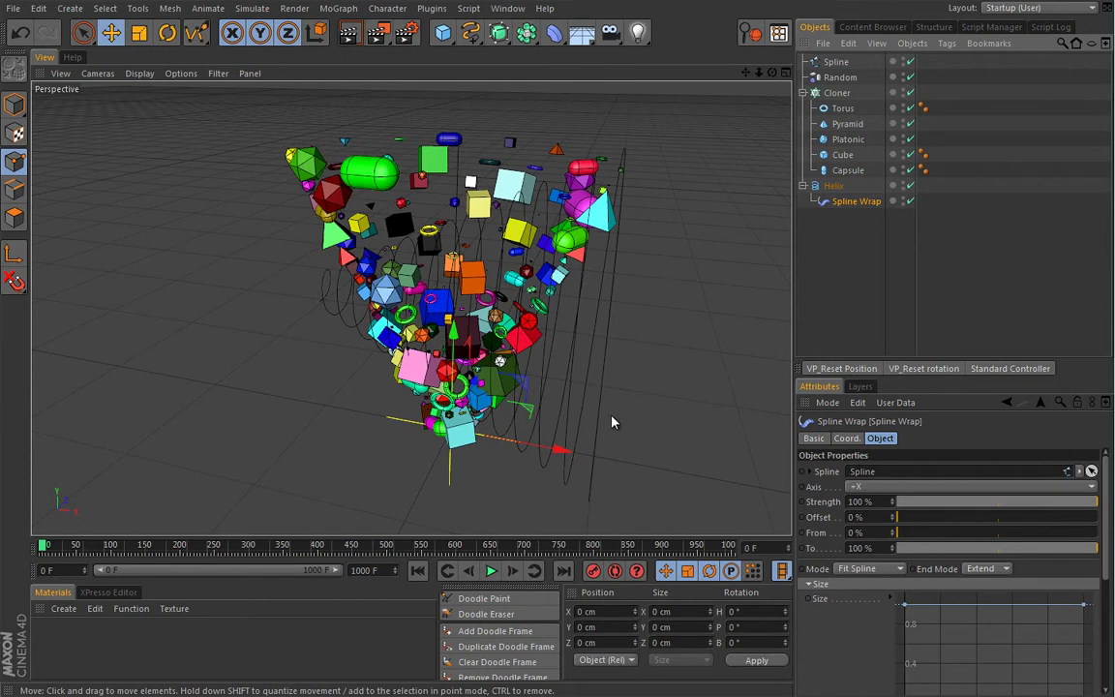
pyautogui.click(491, 573)
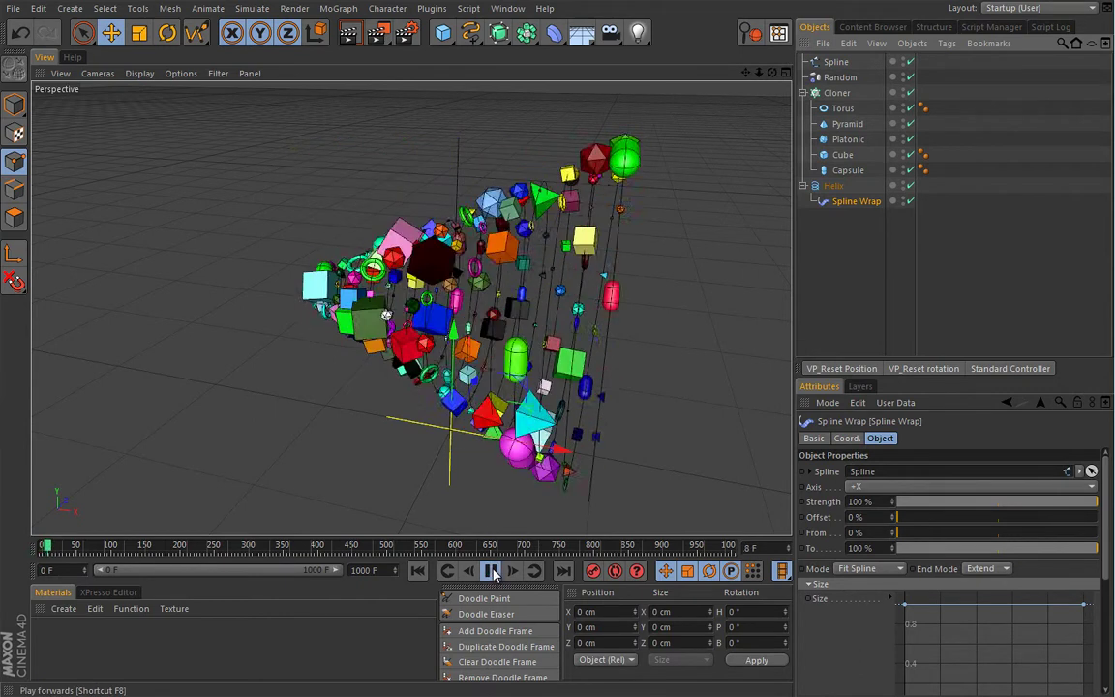
pyautogui.click(417, 571)
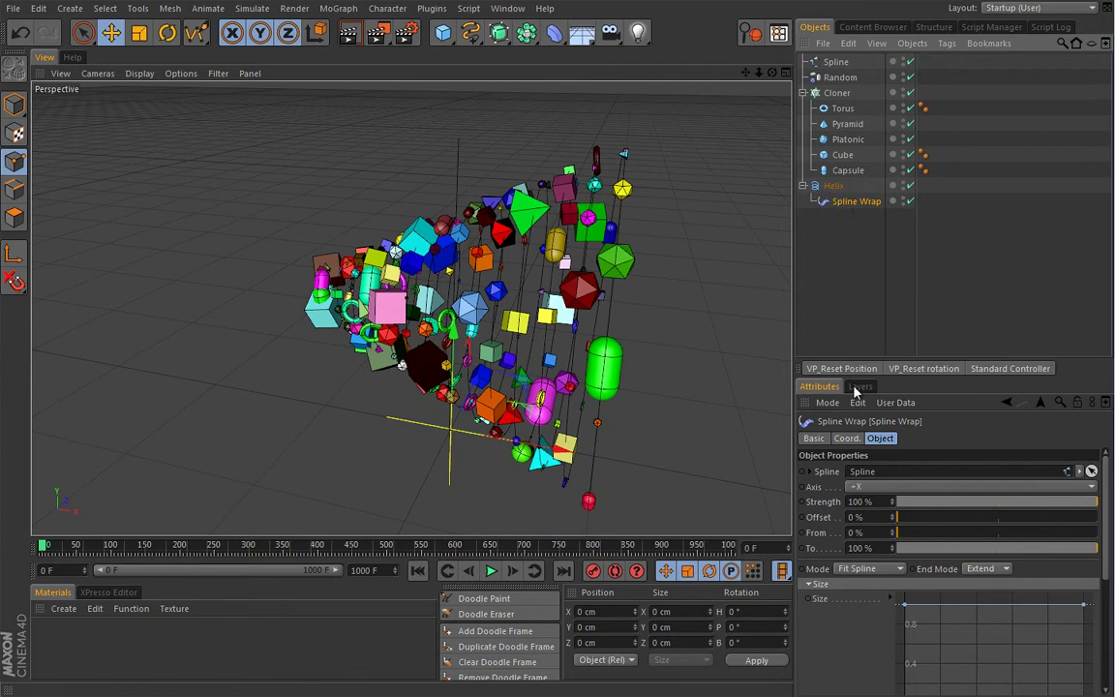
# - Change the Spline Wrap Axis to -Y and play the animation to check it
pyautogui.click(860, 486)
pyautogui.click(856, 533)
pyautogui.click(861, 487)
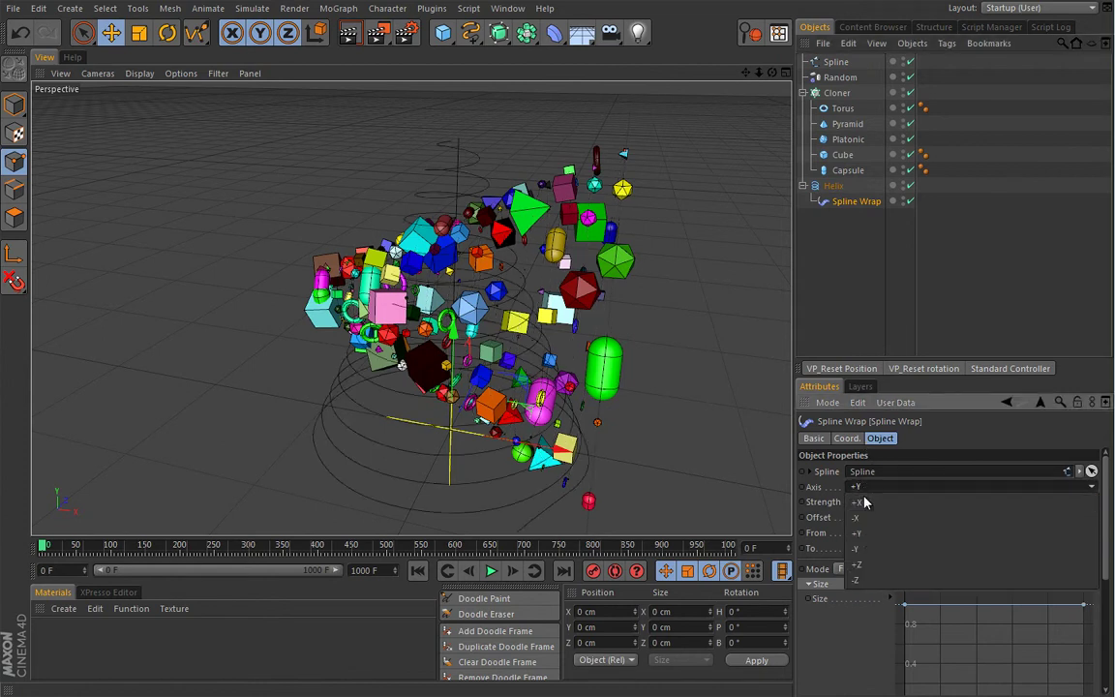
pyautogui.click(864, 551)
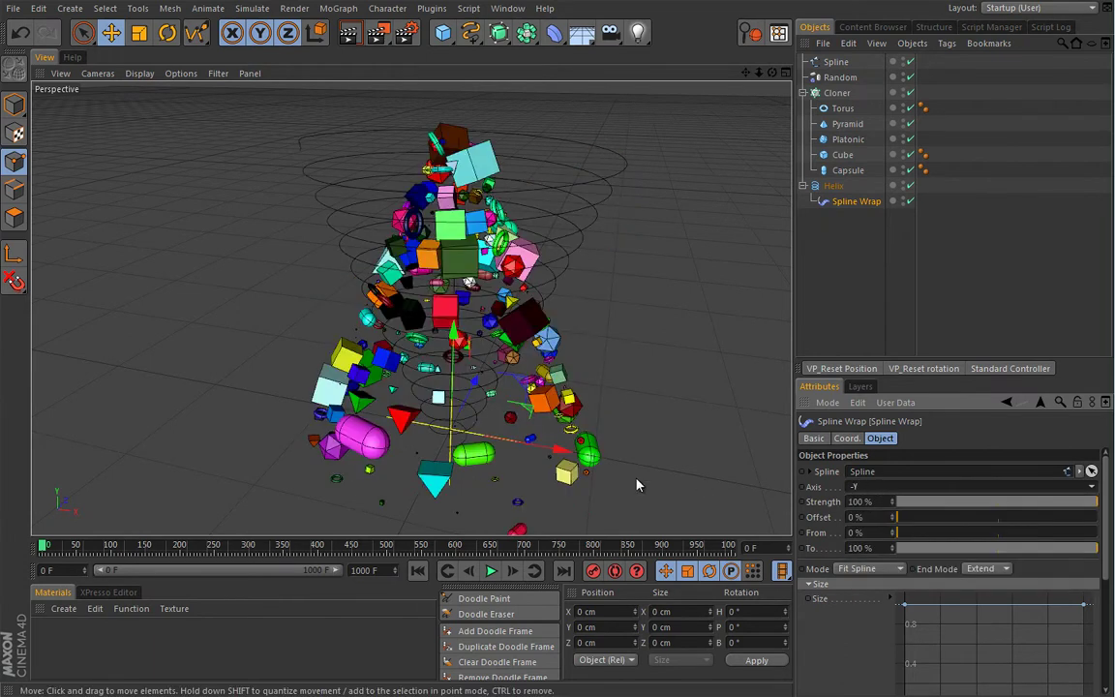
pyautogui.click(491, 571)
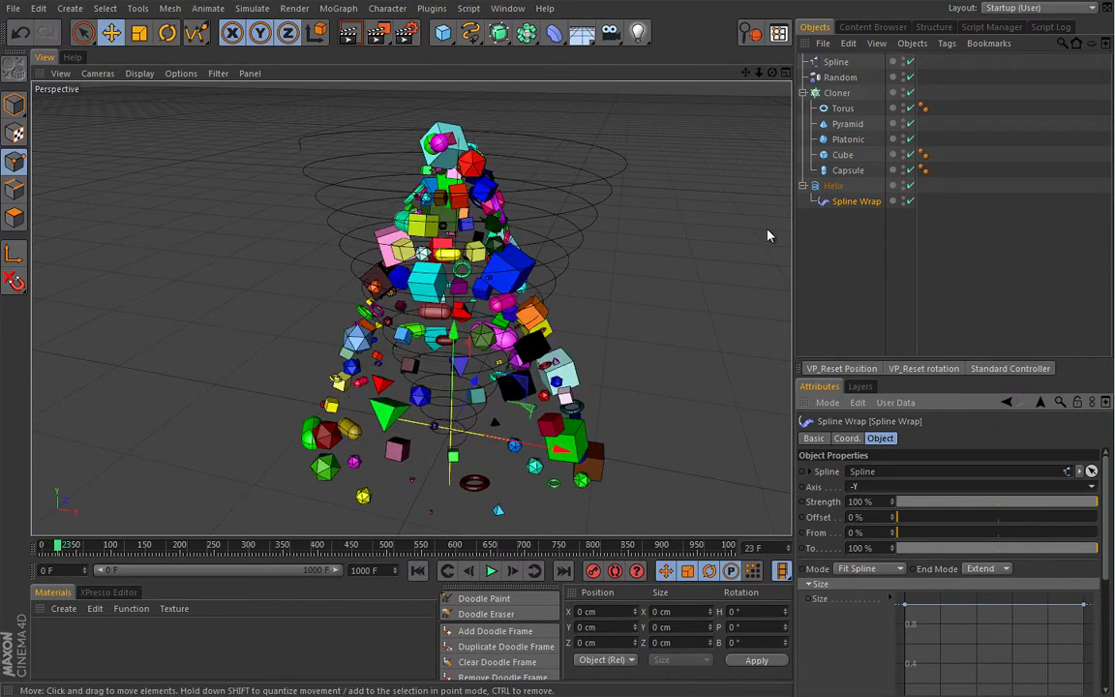
# - Turn on the Helix's Reverse option and play the tornado, rewinding to frame 0
pyautogui.click(835, 187)
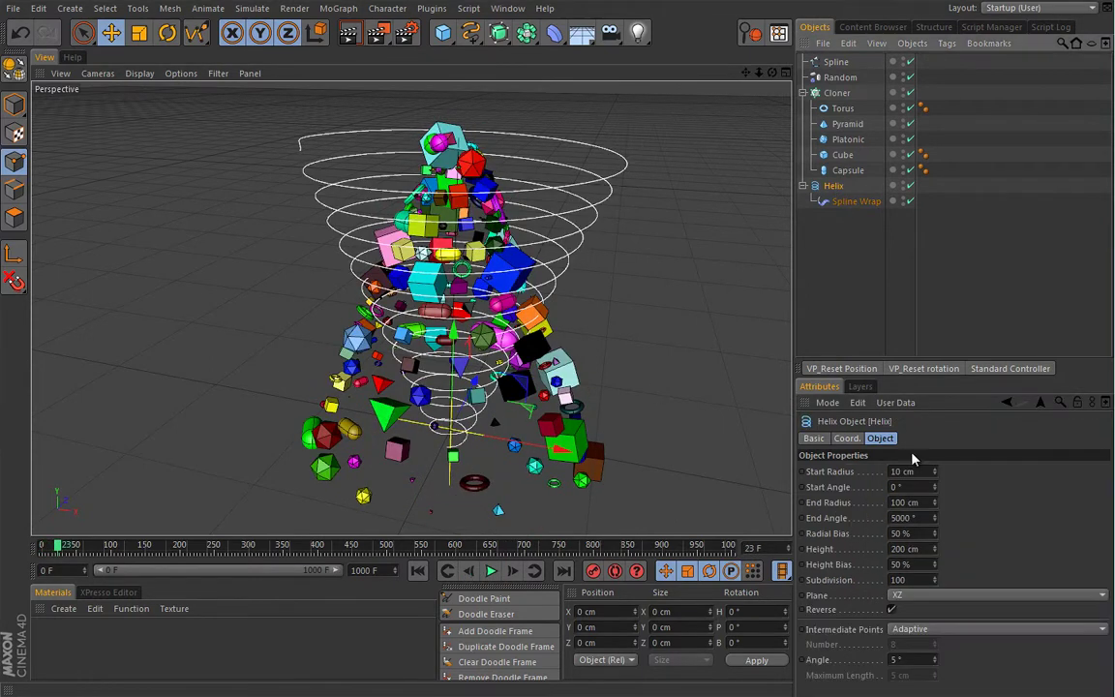
pyautogui.click(893, 610)
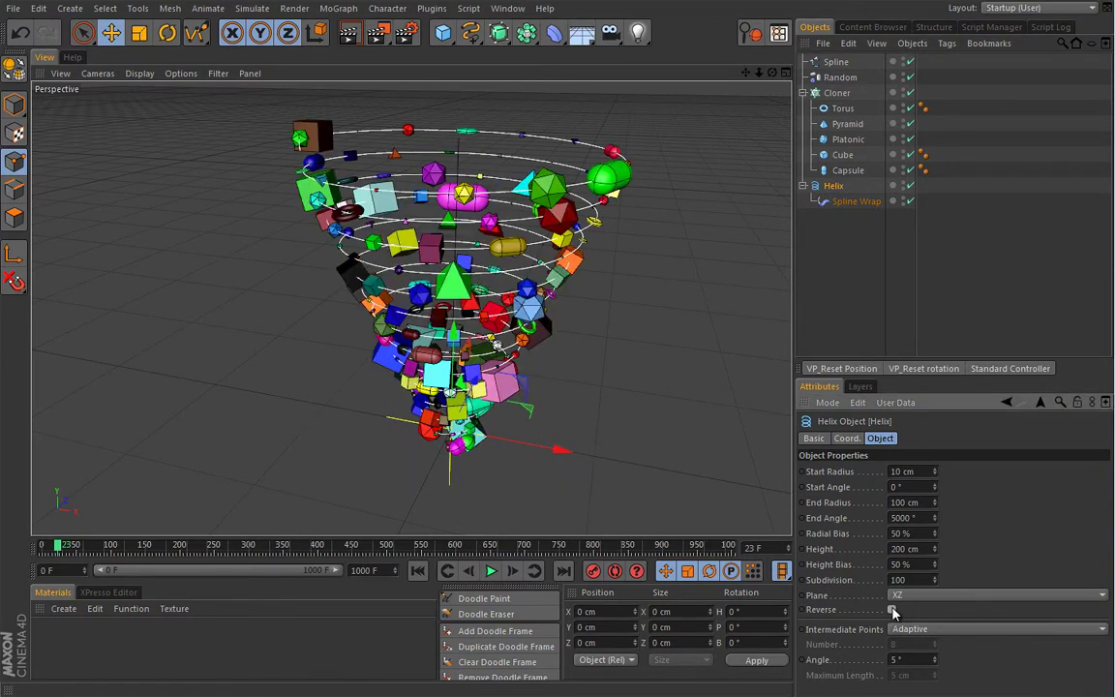
pyautogui.click(491, 571)
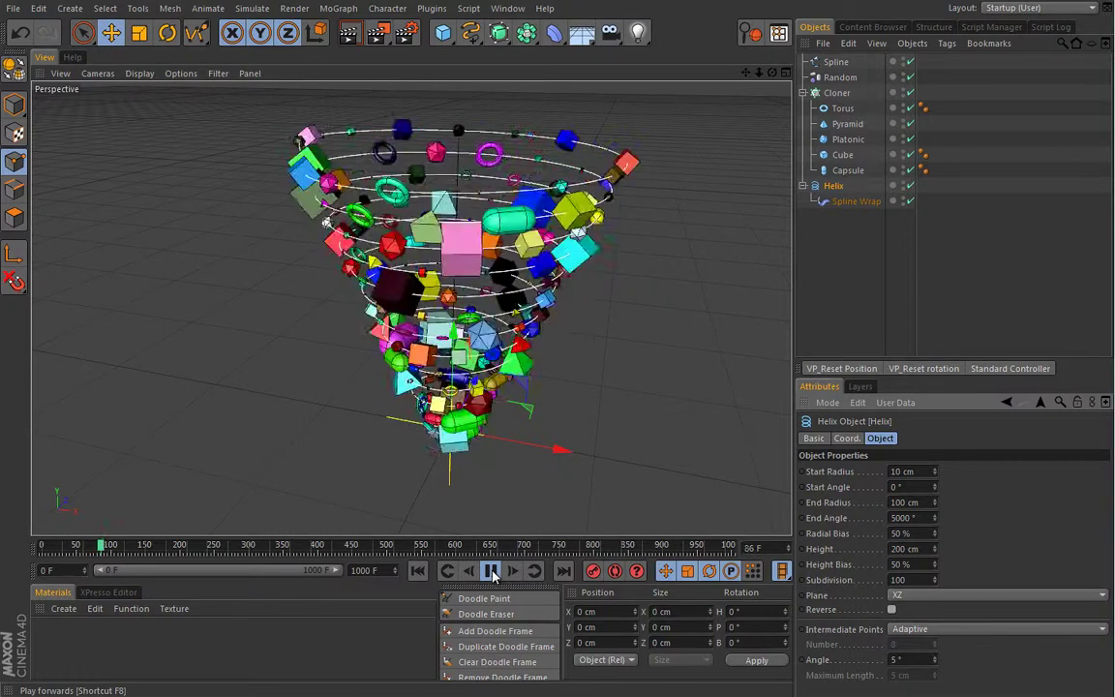
pyautogui.click(491, 571)
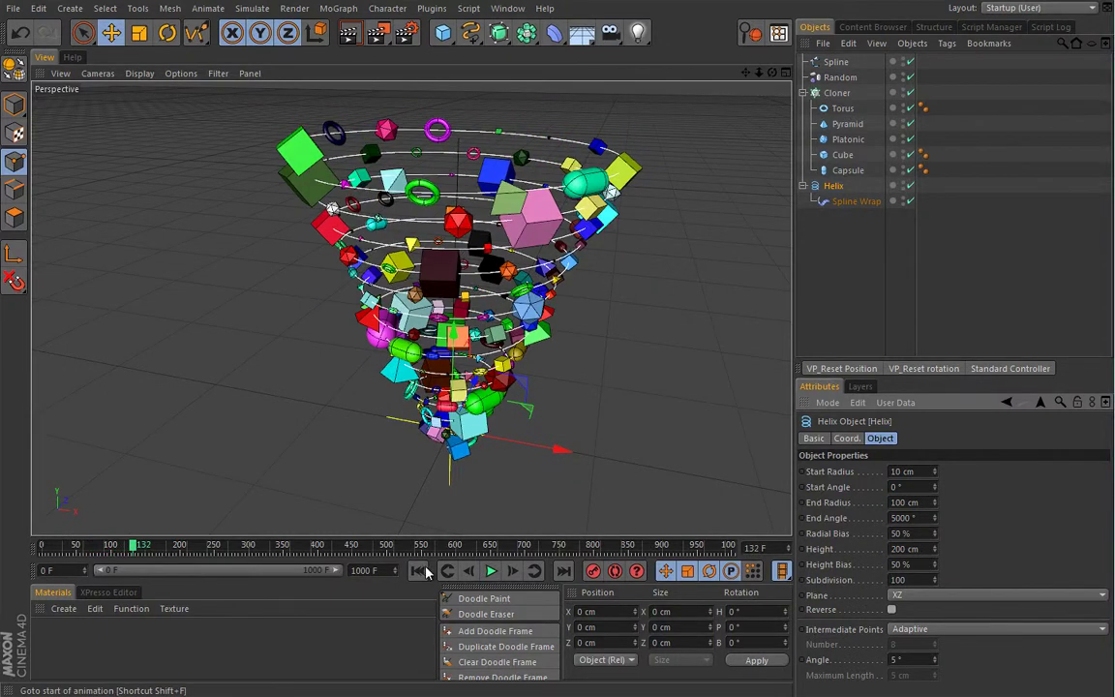
pyautogui.hotkey('shift', 'f')
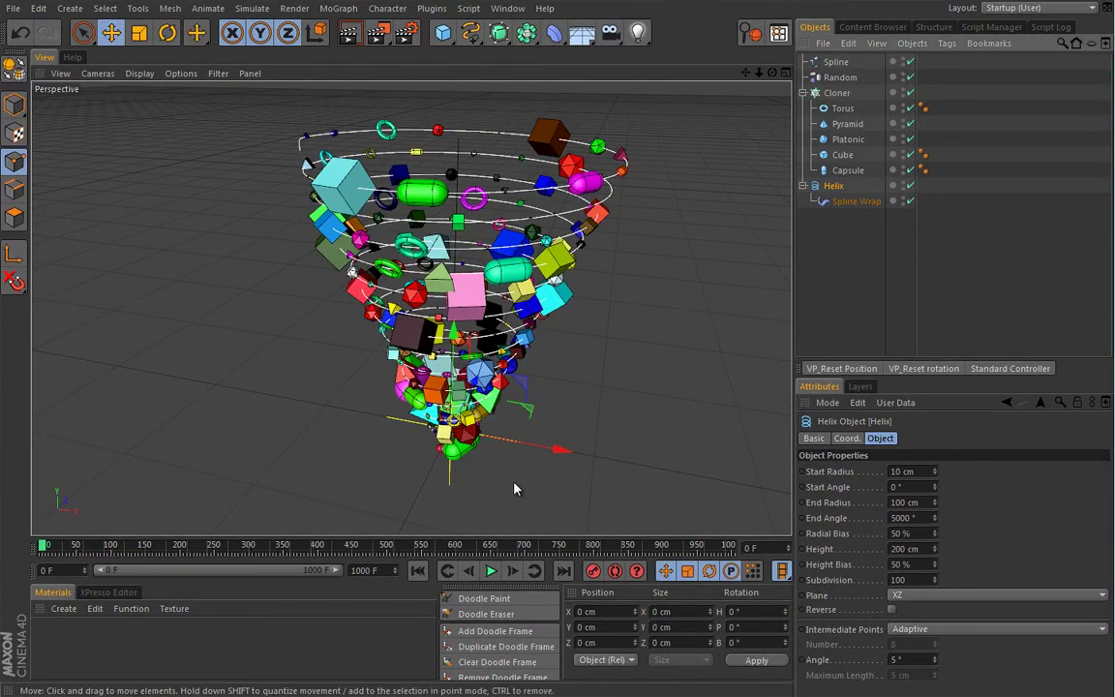
pyautogui.click(491, 571)
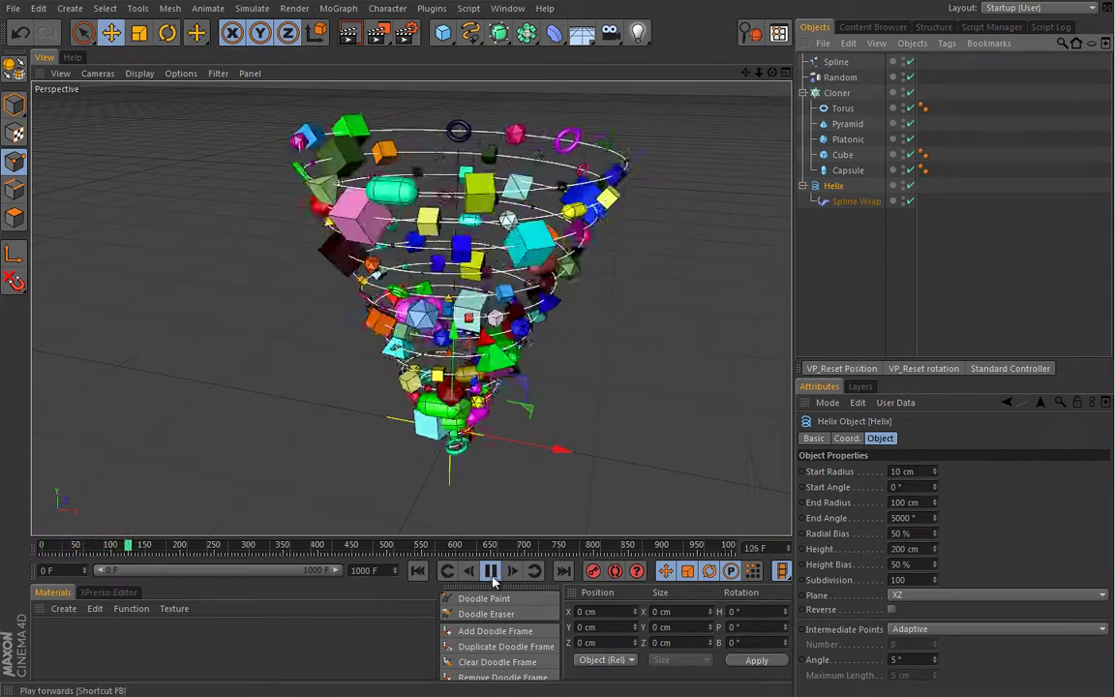
pyautogui.press('F8')
pyautogui.hotkey('shift', 'f')
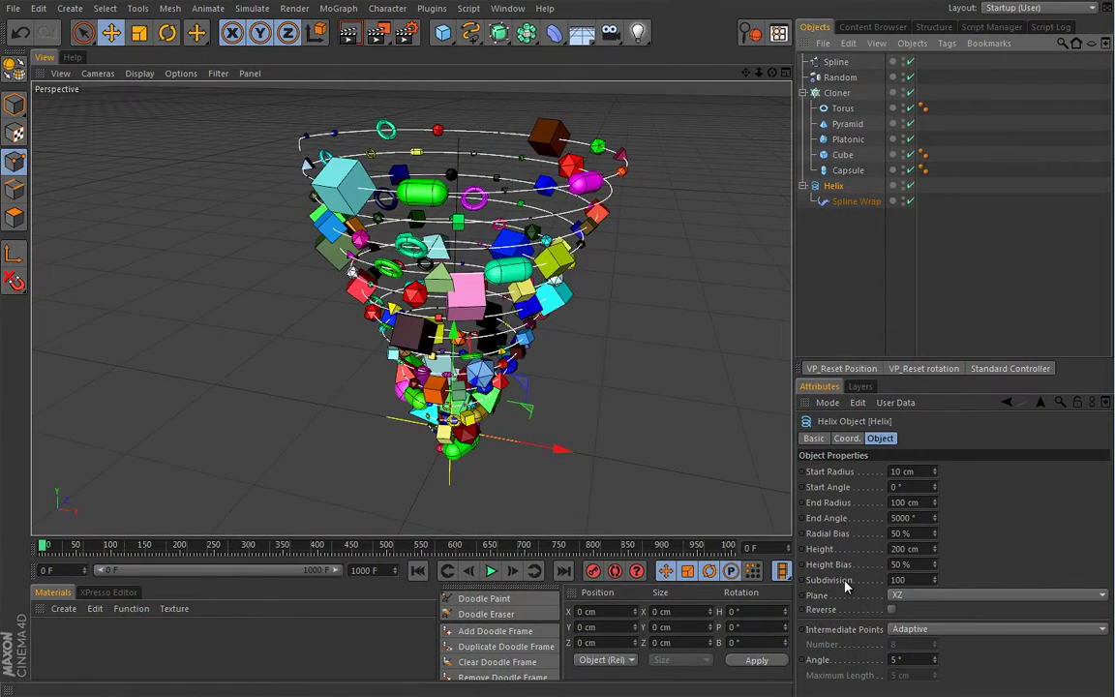
# - Toggle Reverse again, replay to compare, rewind, and orbit and zoom around the tornado
pyautogui.click(891, 611)
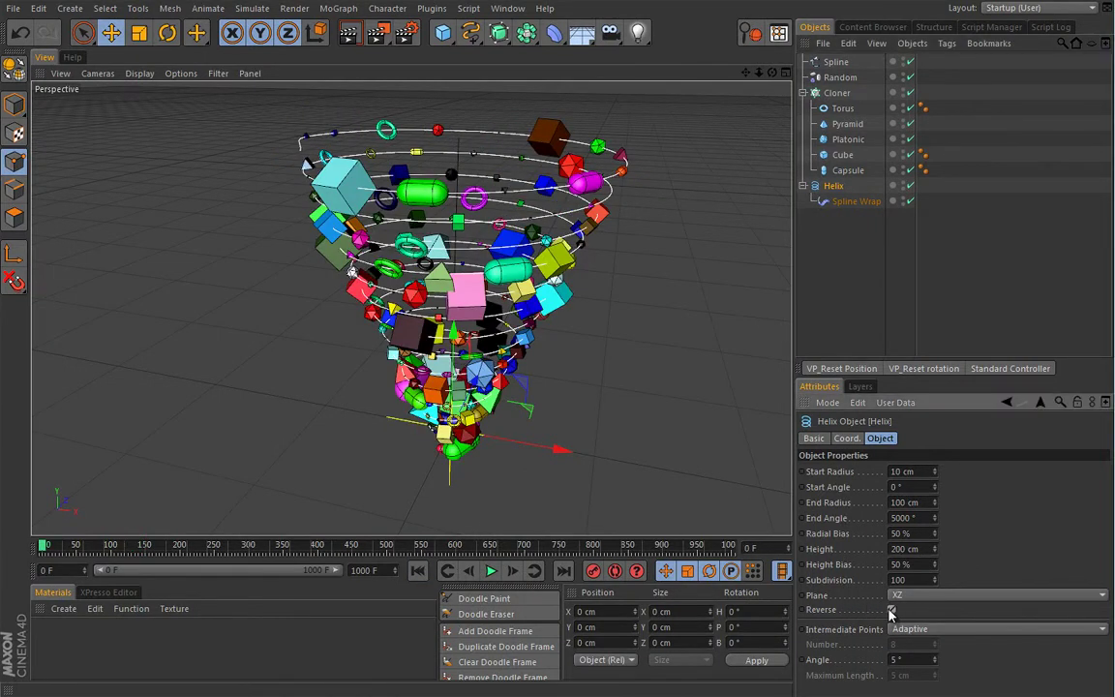
pyautogui.click(491, 570)
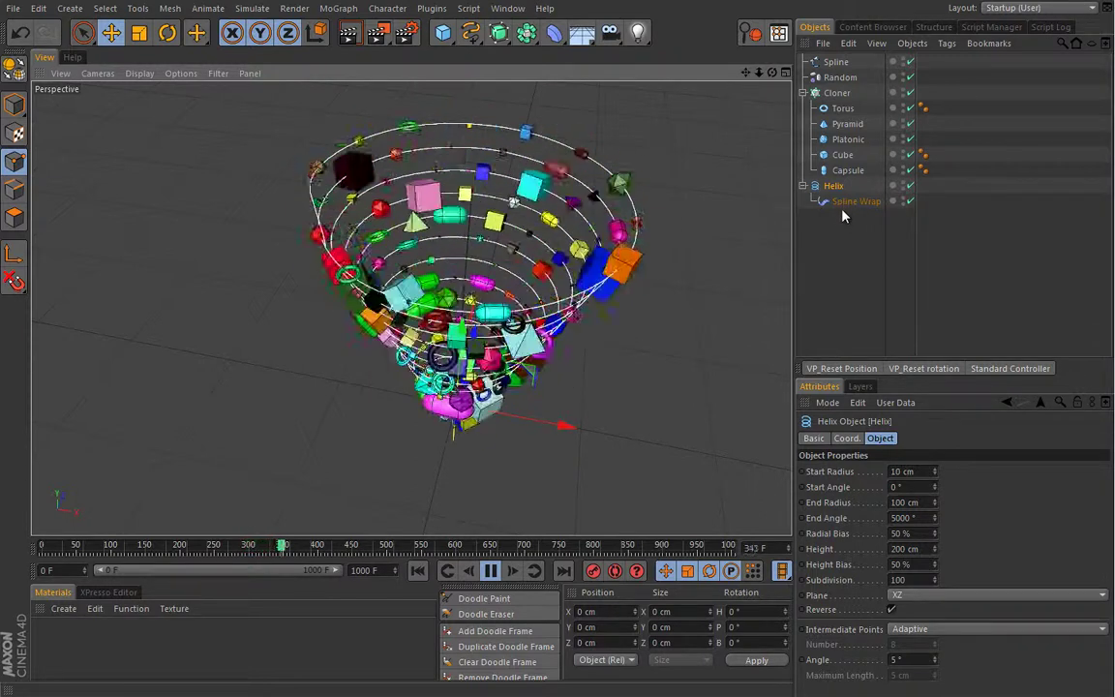
pyautogui.click(491, 570)
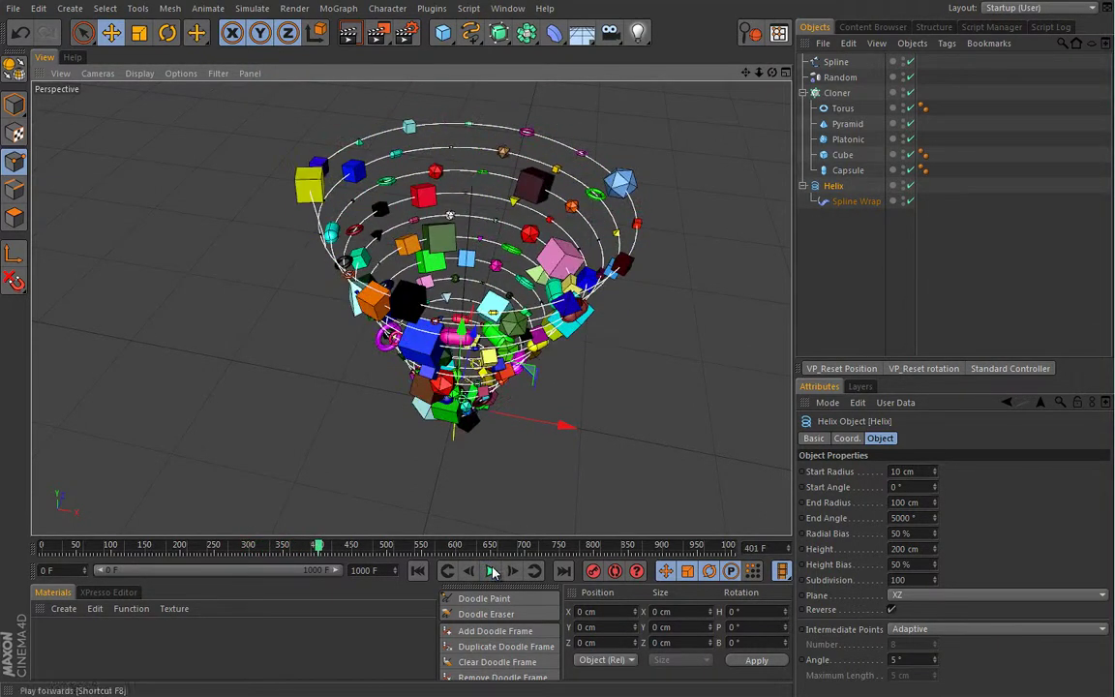
pyautogui.click(417, 570)
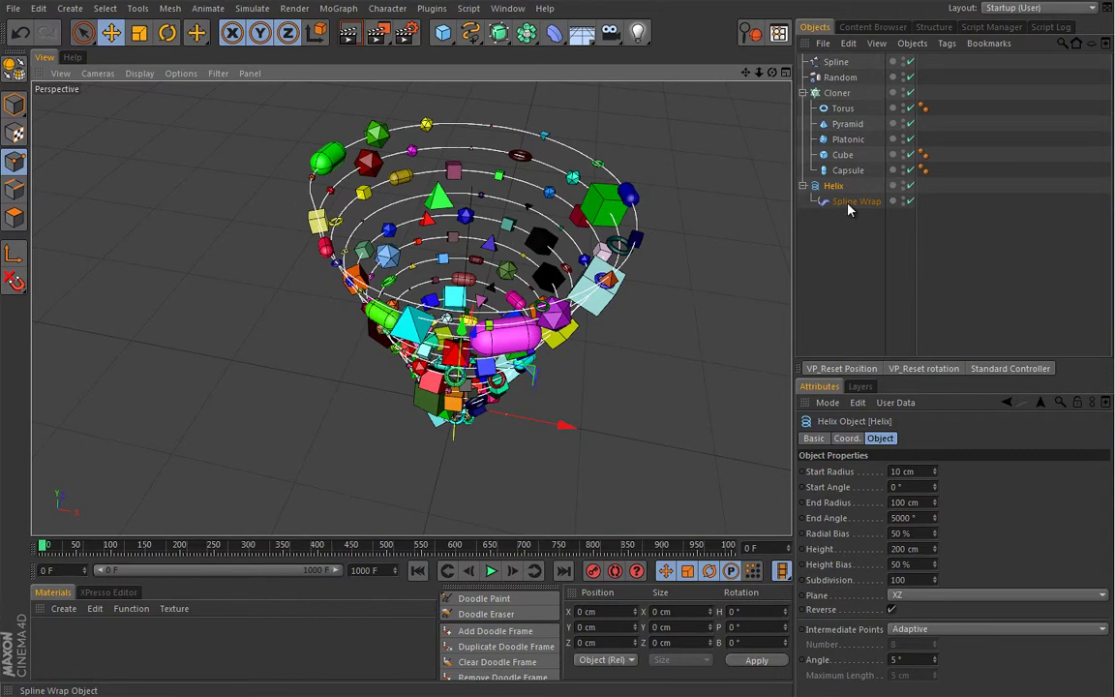
pyautogui.keyDown('alt'); pyautogui.moveTo(562, 409); pyautogui.dragTo(378, 364); pyautogui.keyUp('alt')
pyautogui.scroll(-4, 474, 252)
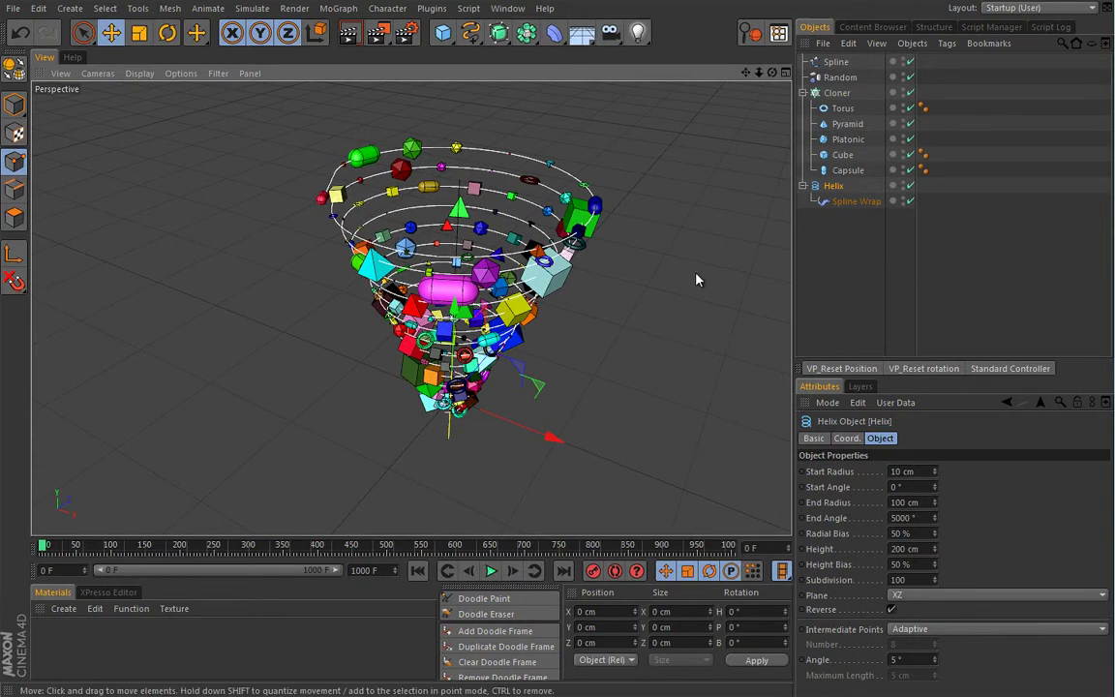
# - Move several Akima spline points along X and Y, undoing the last sideways move
pyautogui.click(857, 202)
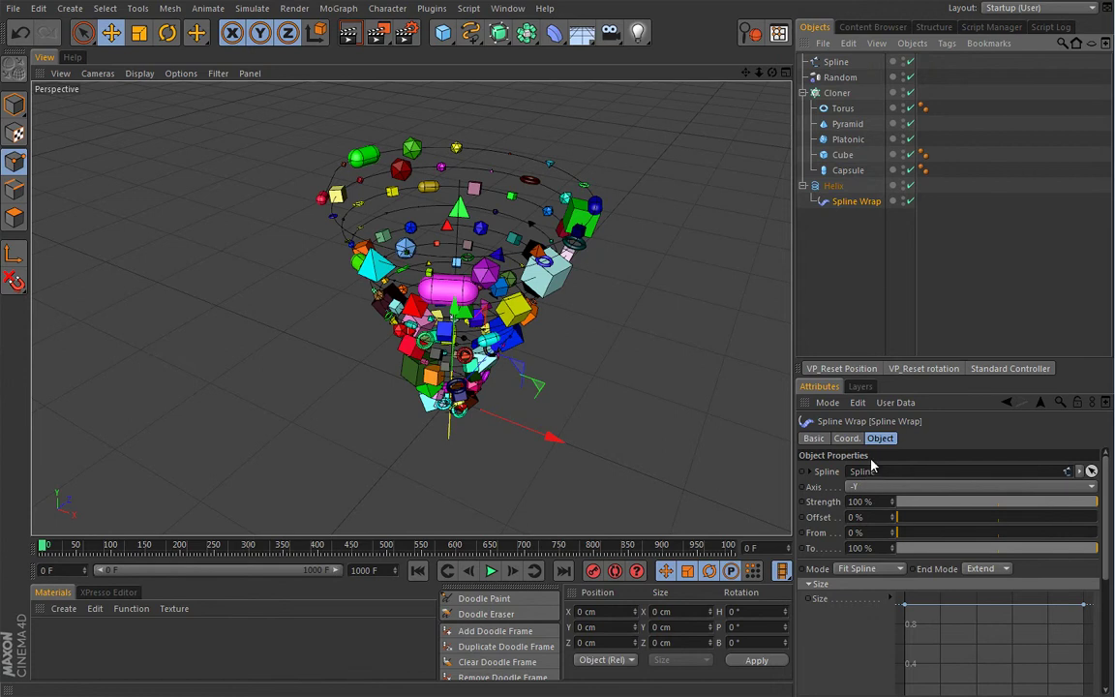
pyautogui.click(835, 61)
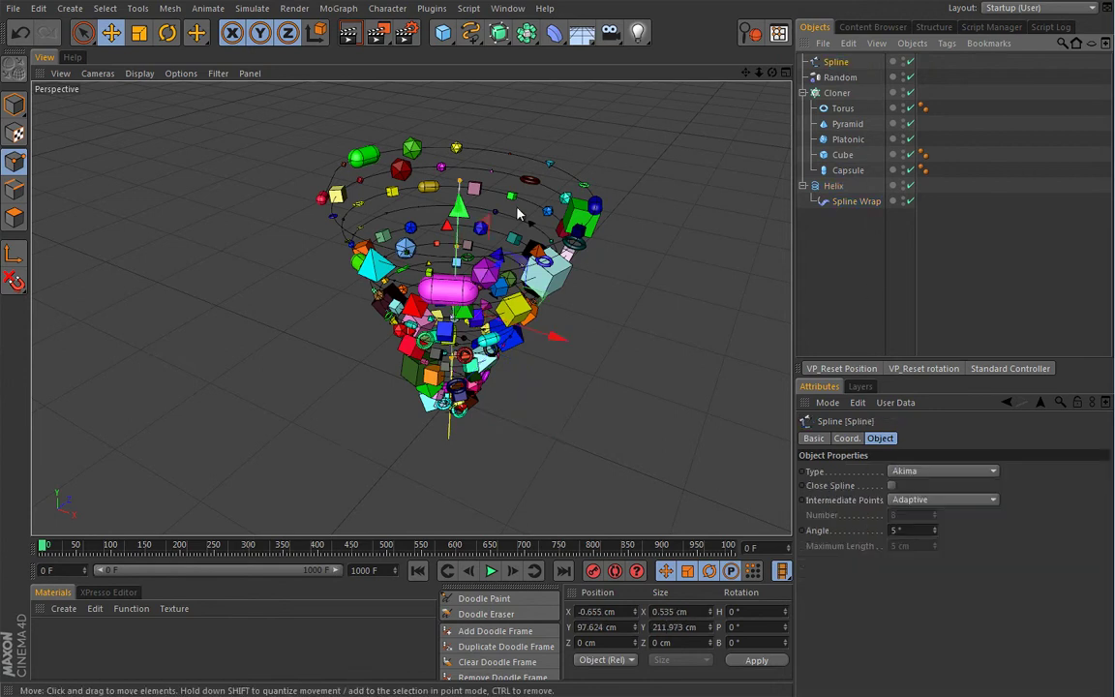
pyautogui.click(460, 252)
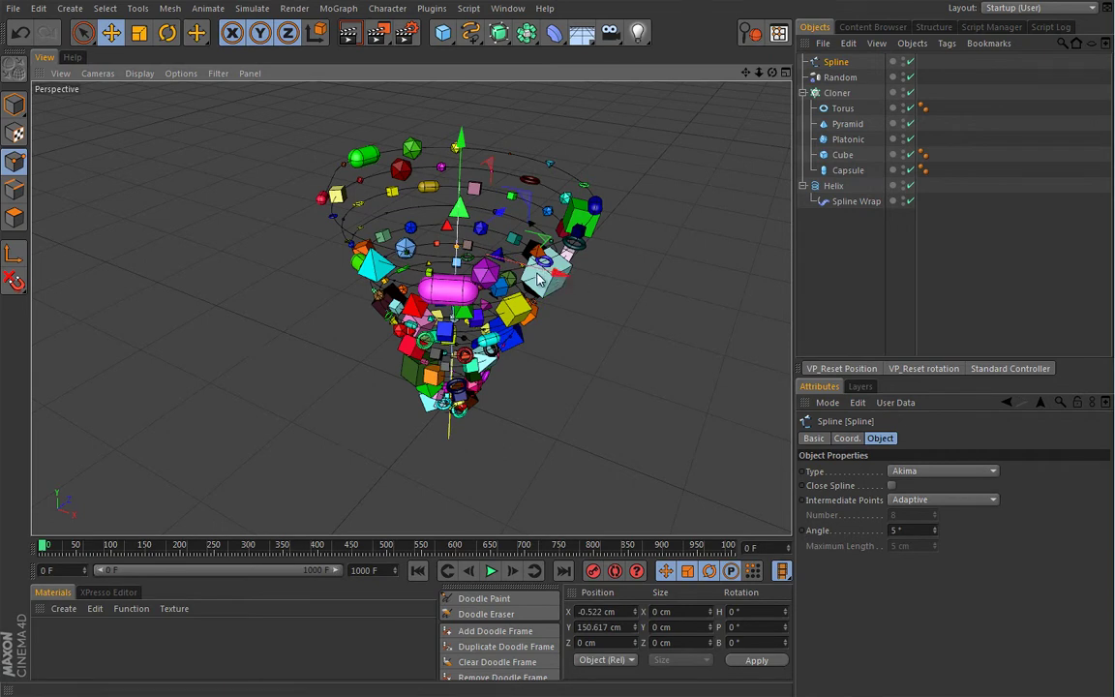
pyautogui.moveTo(557, 279)
pyautogui.mouseDown()
pyautogui.moveTo(582, 284)
pyautogui.moveTo(544, 301)
pyautogui.mouseUp()
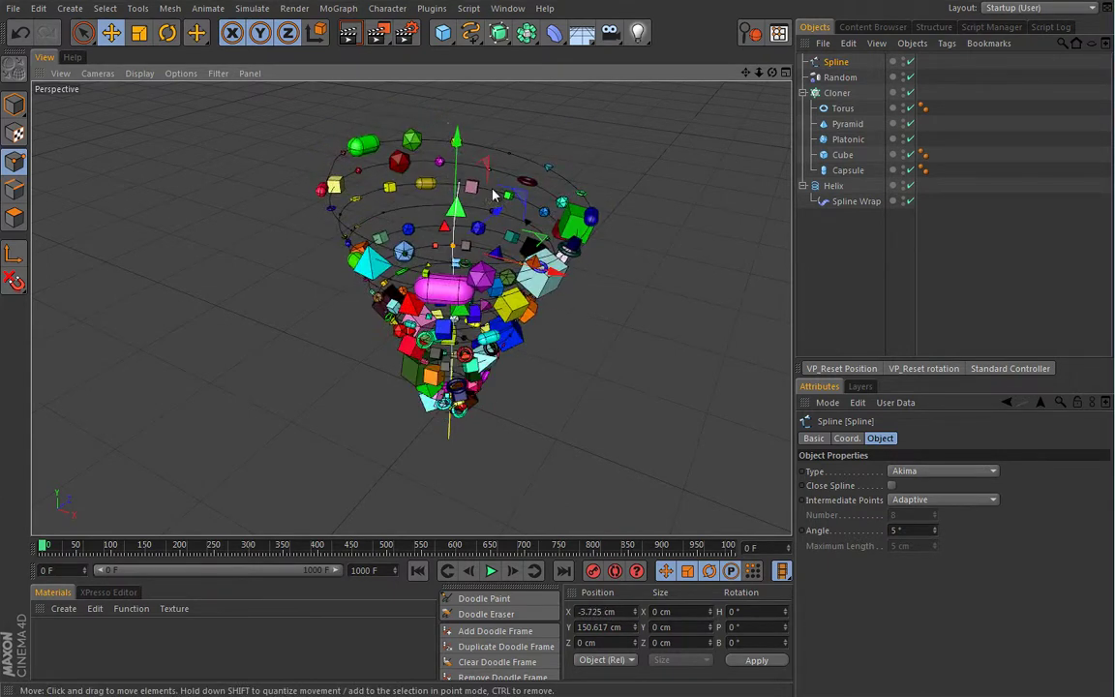
pyautogui.moveTo(455, 146); pyautogui.dragTo(456, 141)
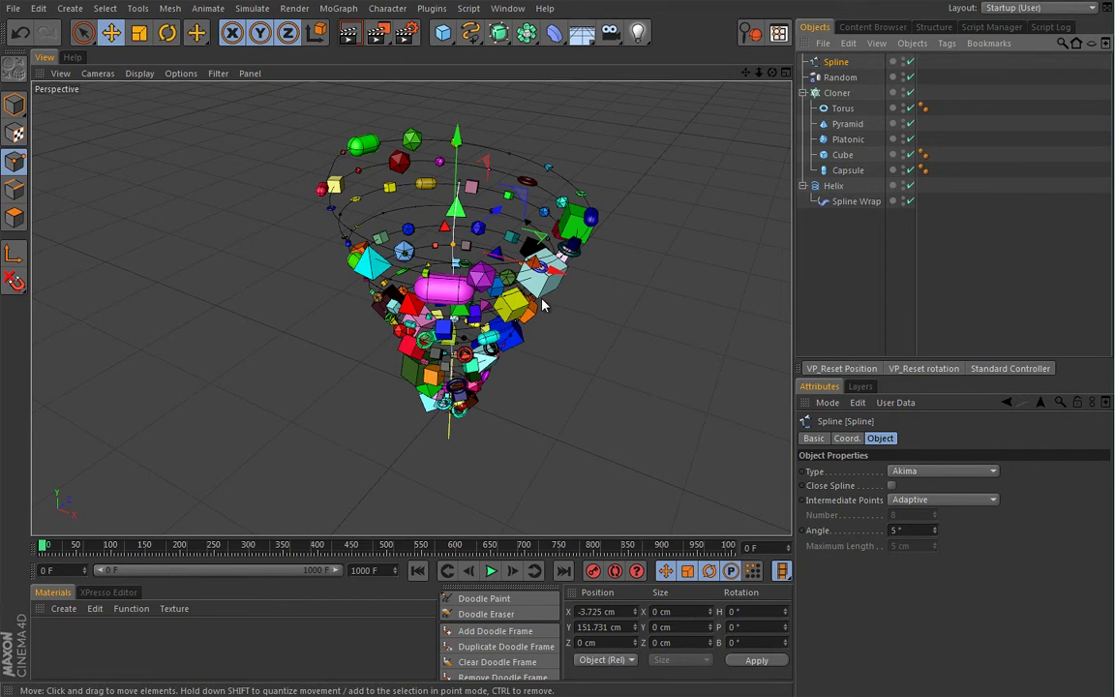
pyautogui.moveTo(508, 249); pyautogui.dragTo(554, 274)
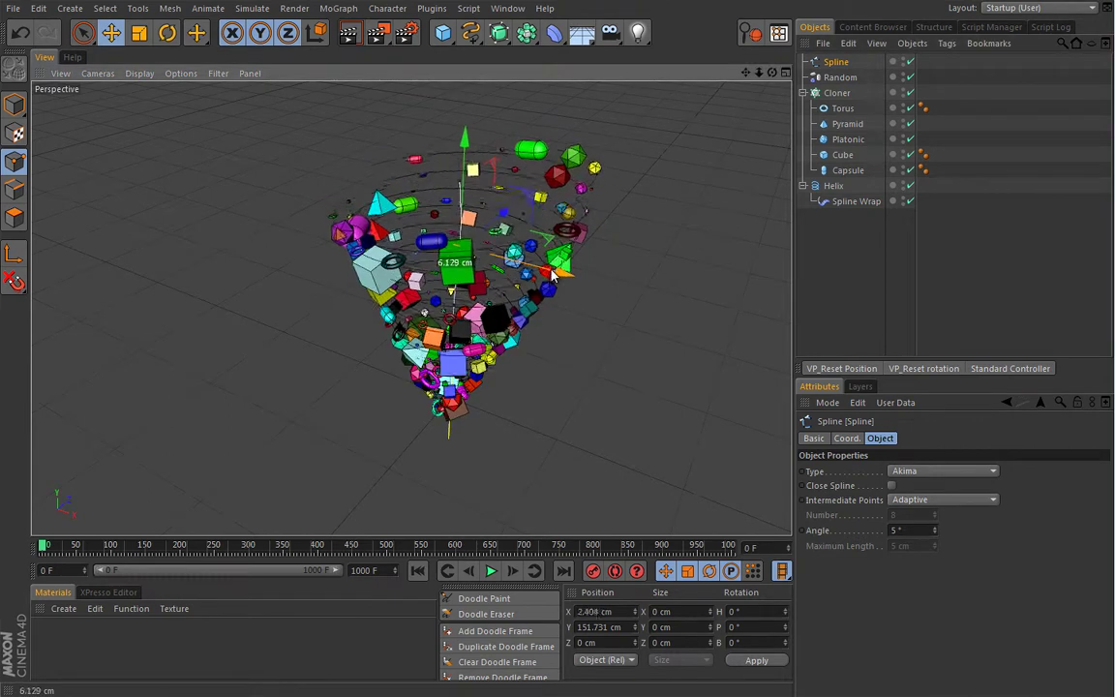
pyautogui.hotkey('ctrl', 'z')
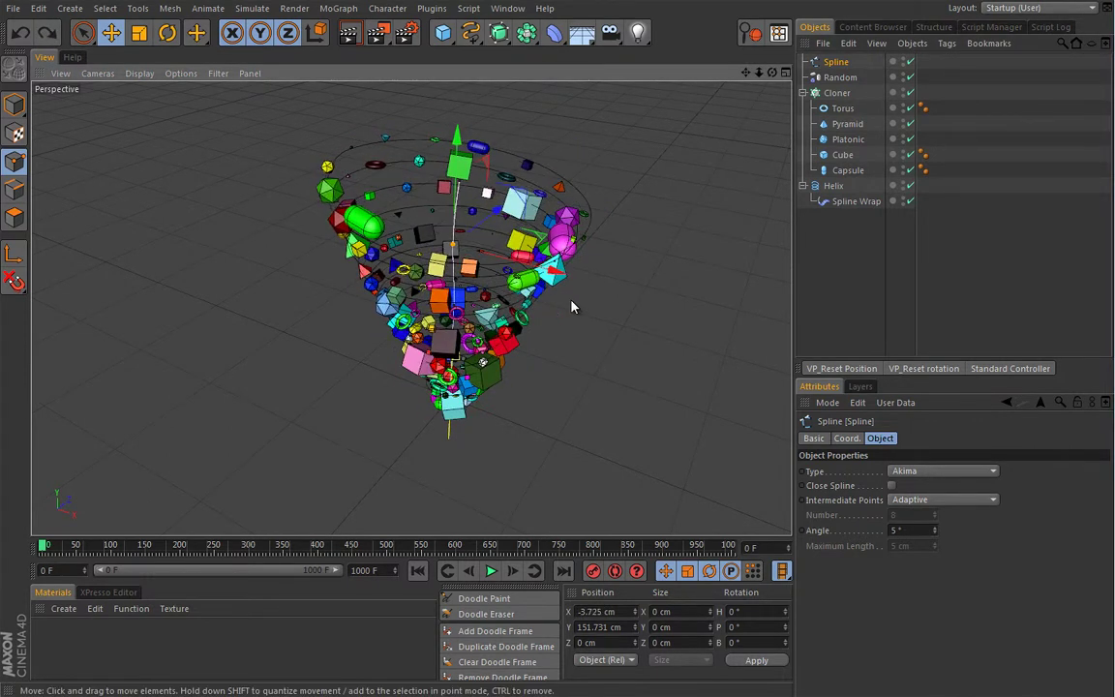
# - Briefly play the tornado animation, then stop and rewind to frame 0
pyautogui.click(490, 571)
pyautogui.click(489, 571)
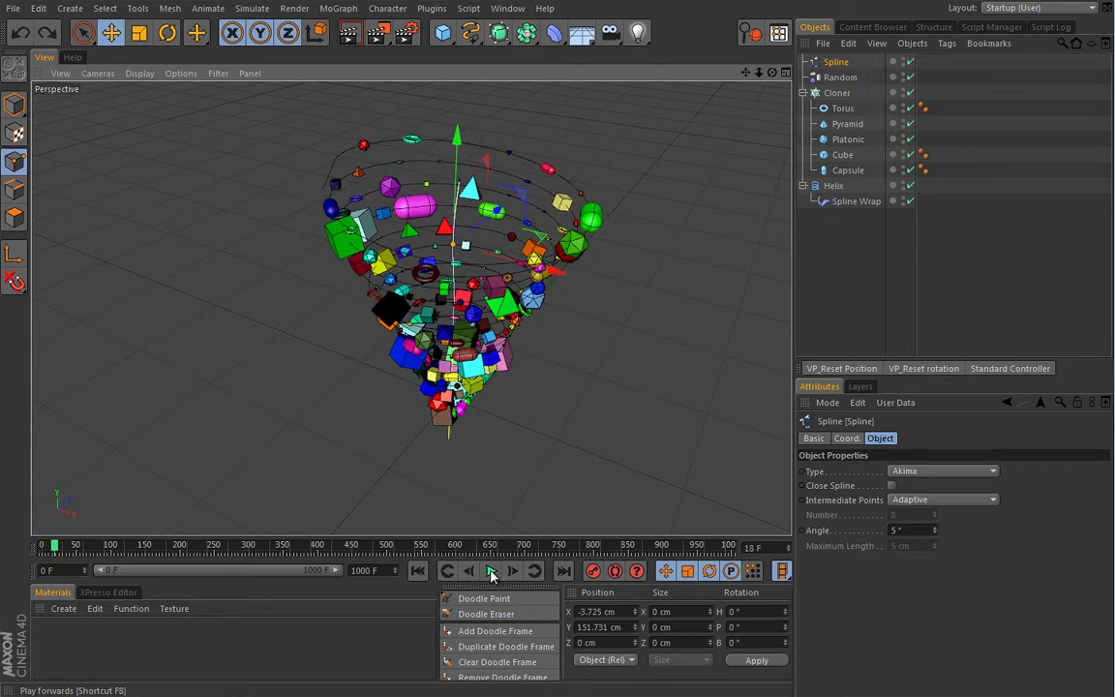
pyautogui.click(419, 572)
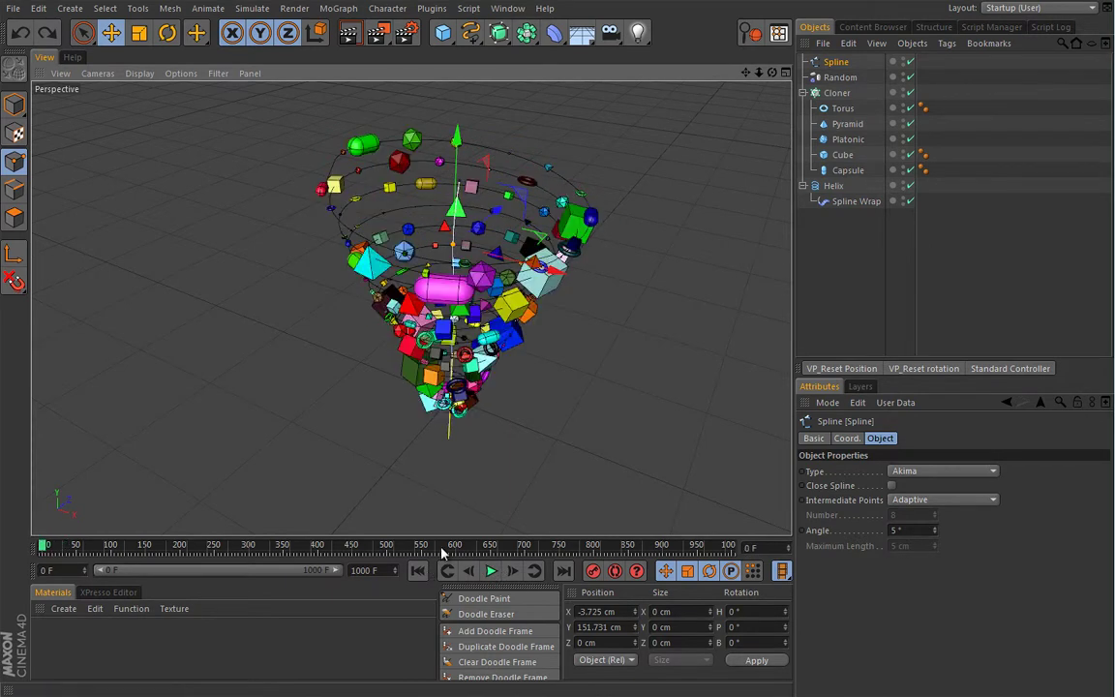
# - Set the Spline's Intermediate Points to Natural, then test-move the spline and undo
pyautogui.click(927, 500)
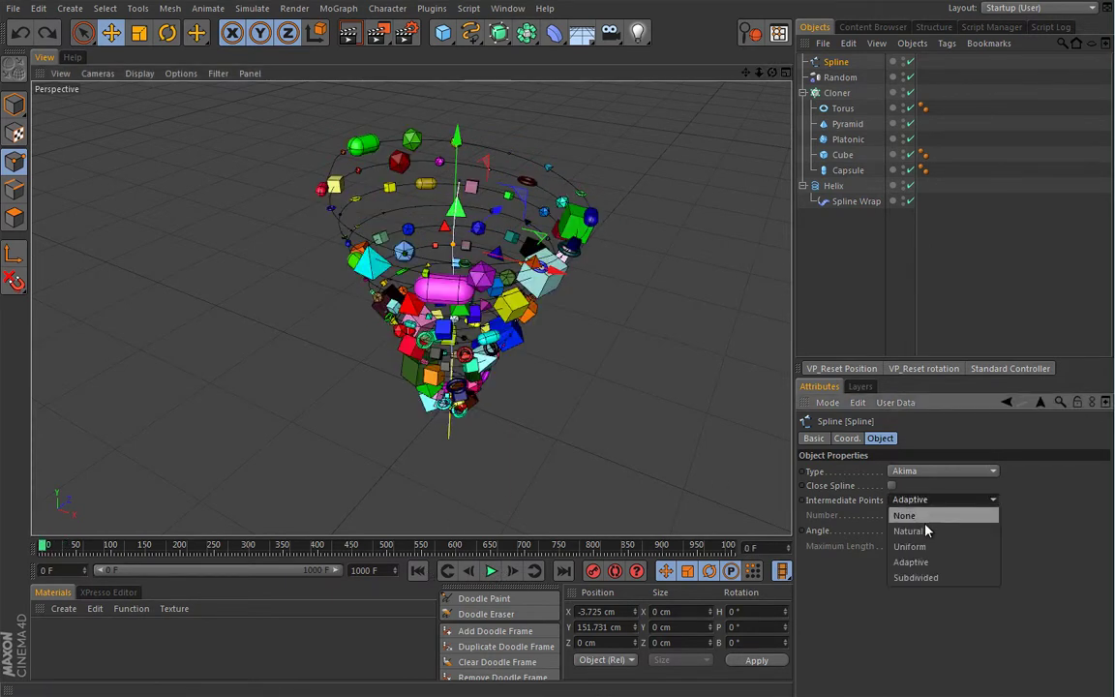
pyautogui.click(920, 529)
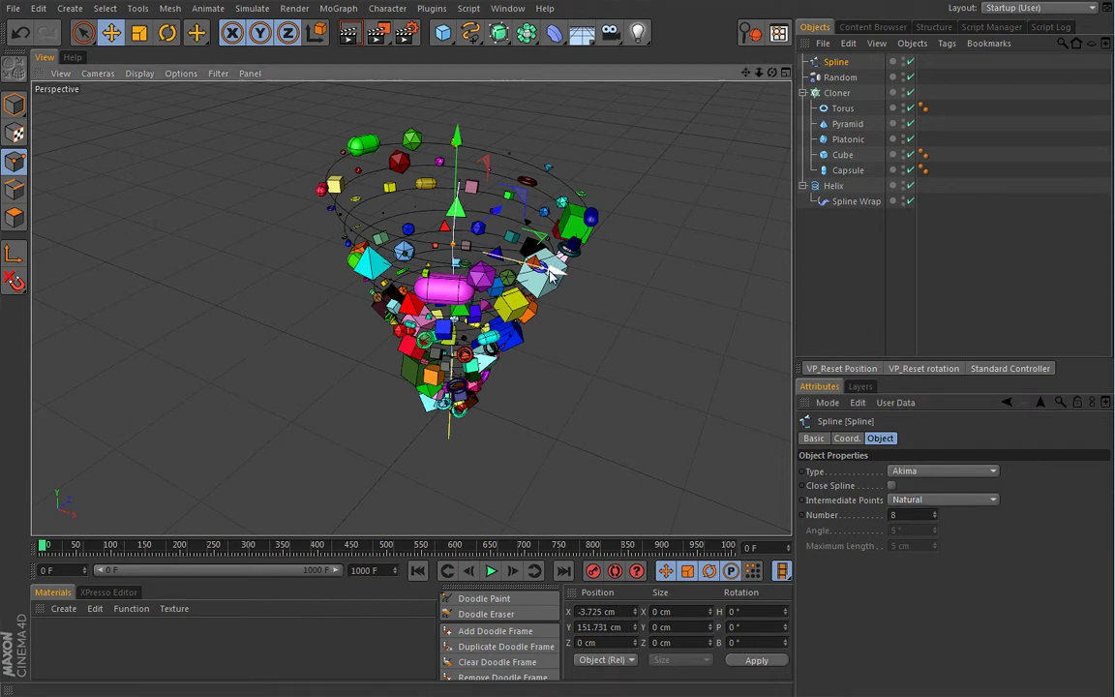
pyautogui.moveTo(547, 274); pyautogui.dragTo(555, 280)
pyautogui.hotkey('ctrl', 'z')
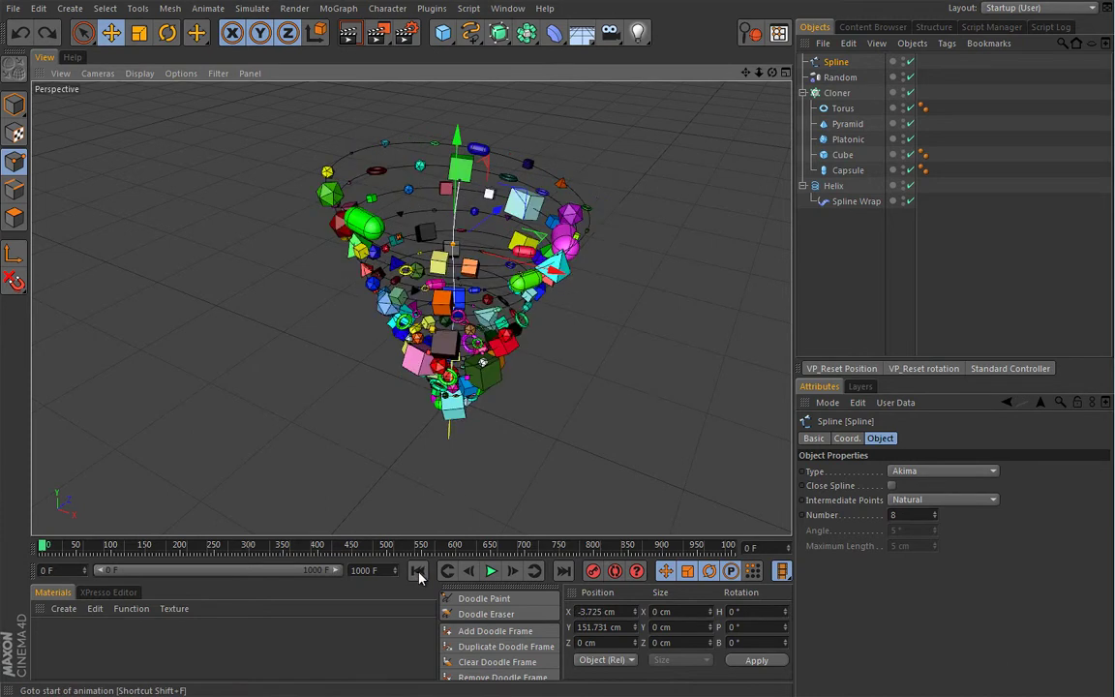
# - Set the Spline Wrap Up Vector to 0, 0, 1 and nudge the Spline along X
pyautogui.click(857, 201)
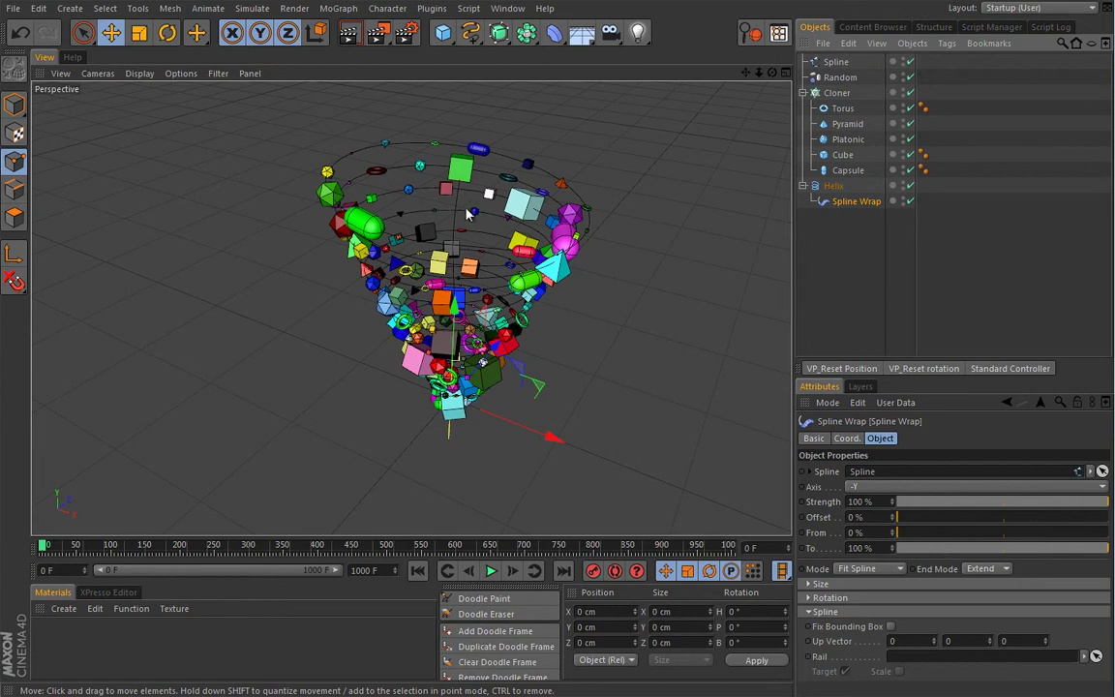
pyautogui.click(1046, 642)
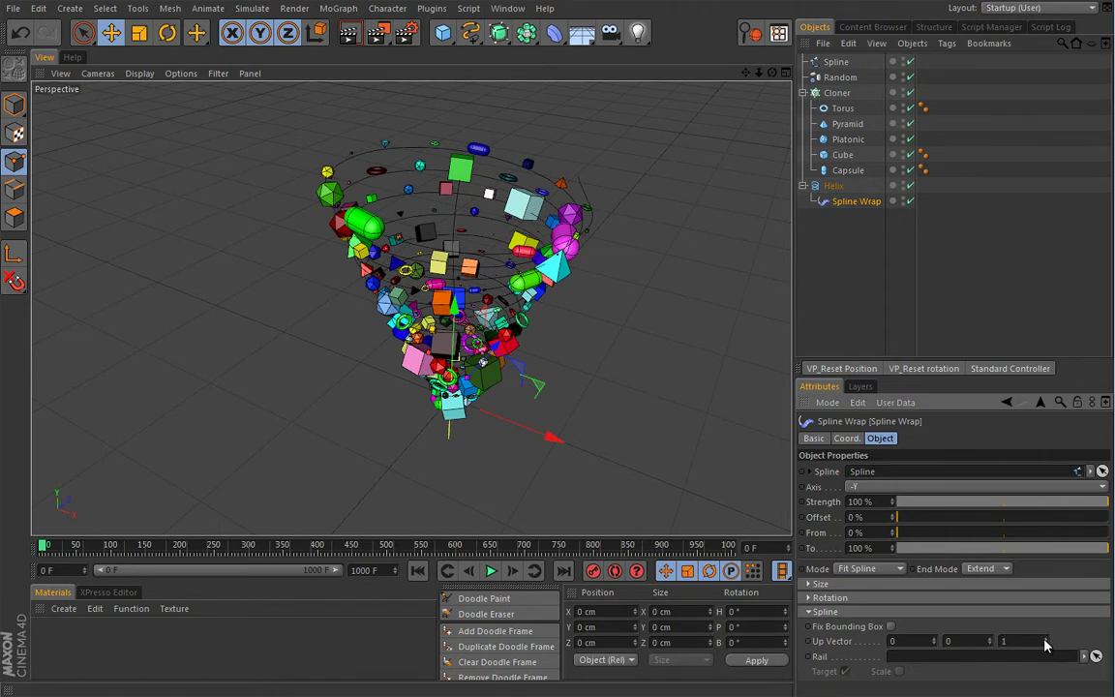
pyautogui.click(836, 61)
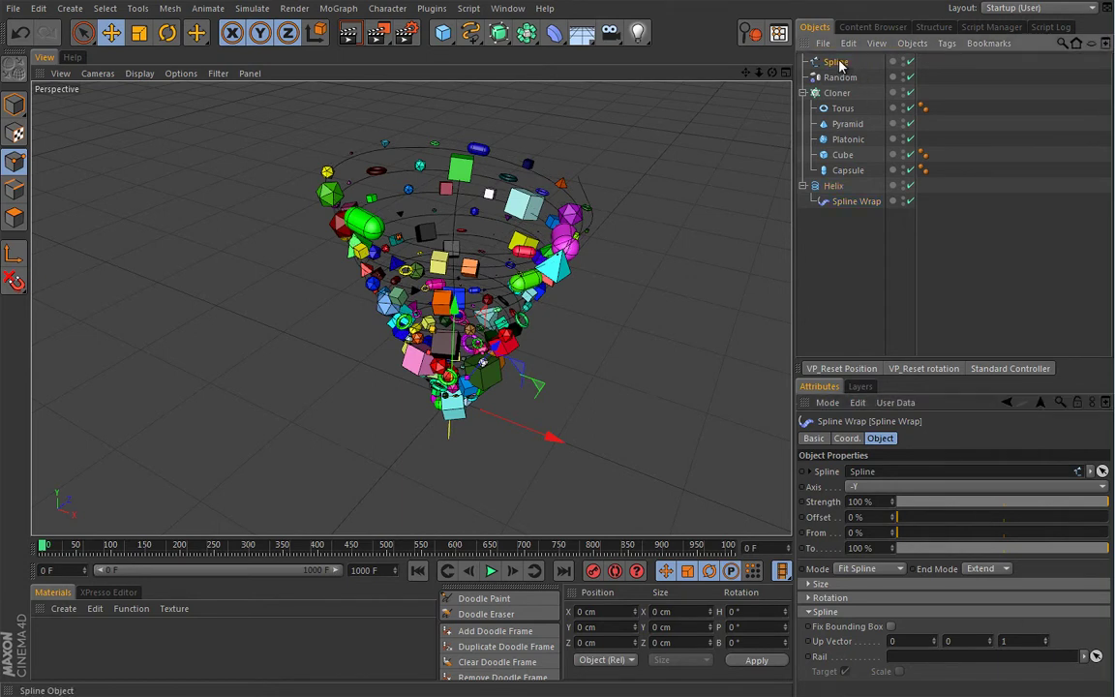
pyautogui.moveTo(500, 248); pyautogui.dragTo(553, 278)
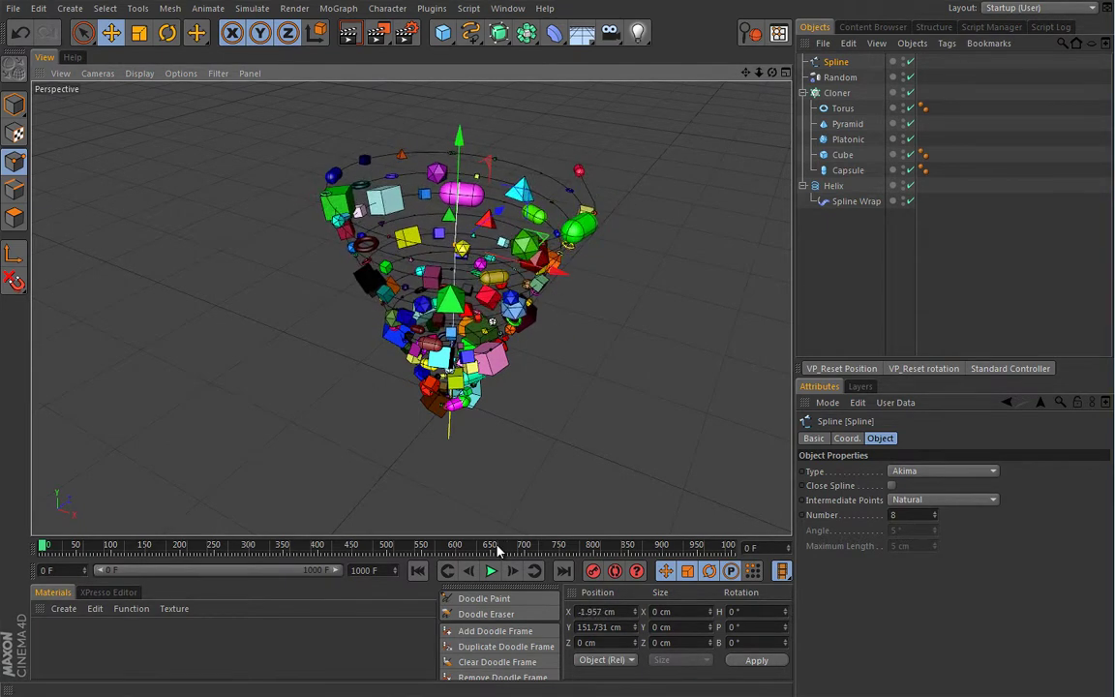
# - Play the animation, toggle the Cloner off and on, and nudge the Spline along X
pyautogui.click(491, 570)
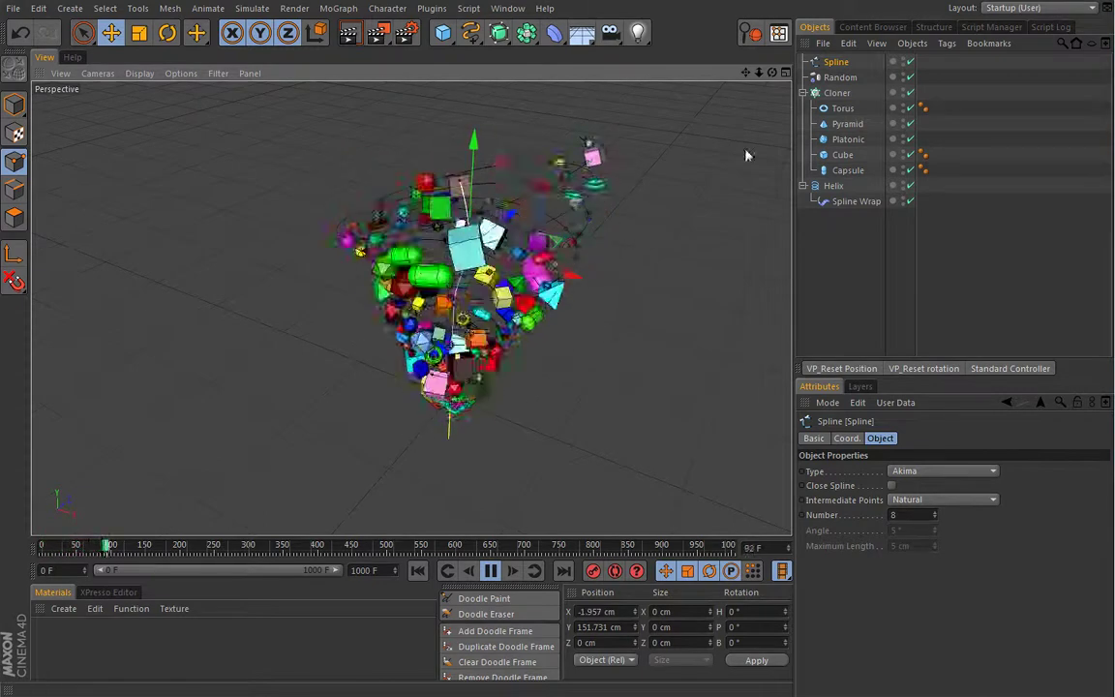
pyautogui.click(910, 92)
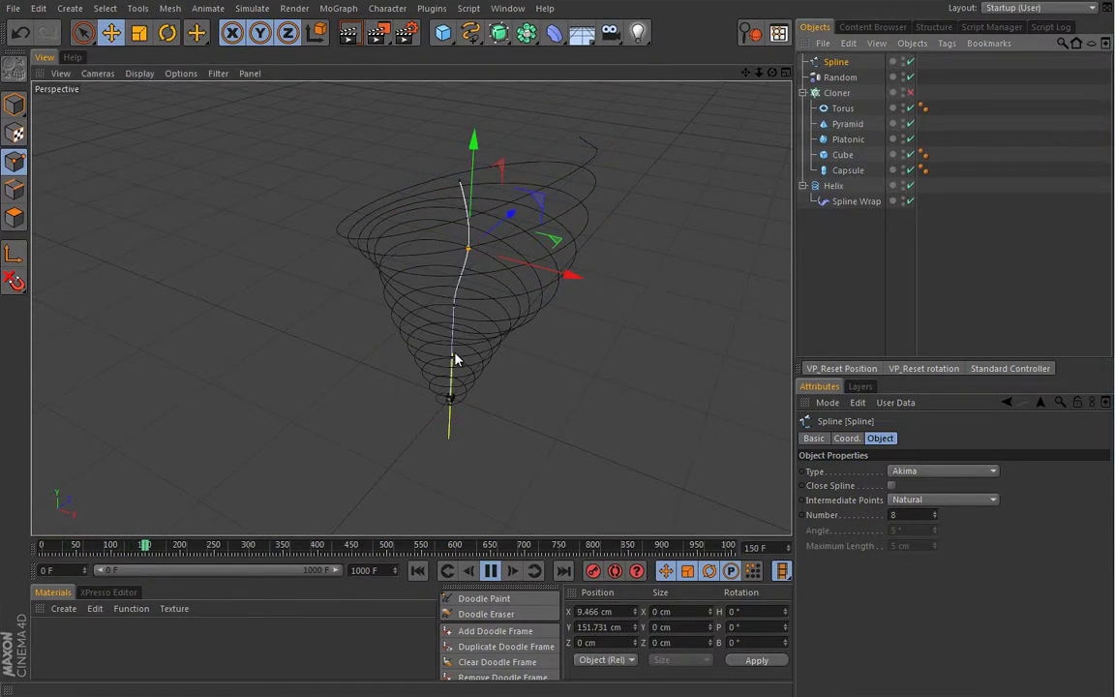
pyautogui.click(910, 94)
pyautogui.moveTo(554, 392); pyautogui.dragTo(571, 402)
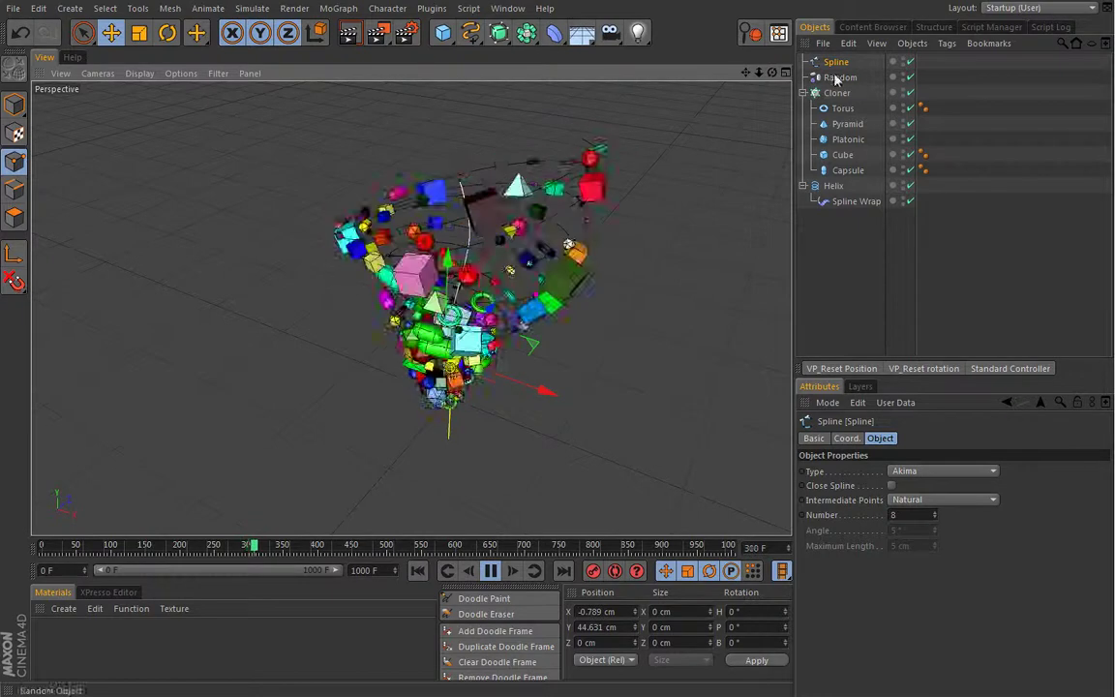
# - Pull the Spline left to X −339.736 cm, then stop and rewind to frame 0
pyautogui.click(910, 92)
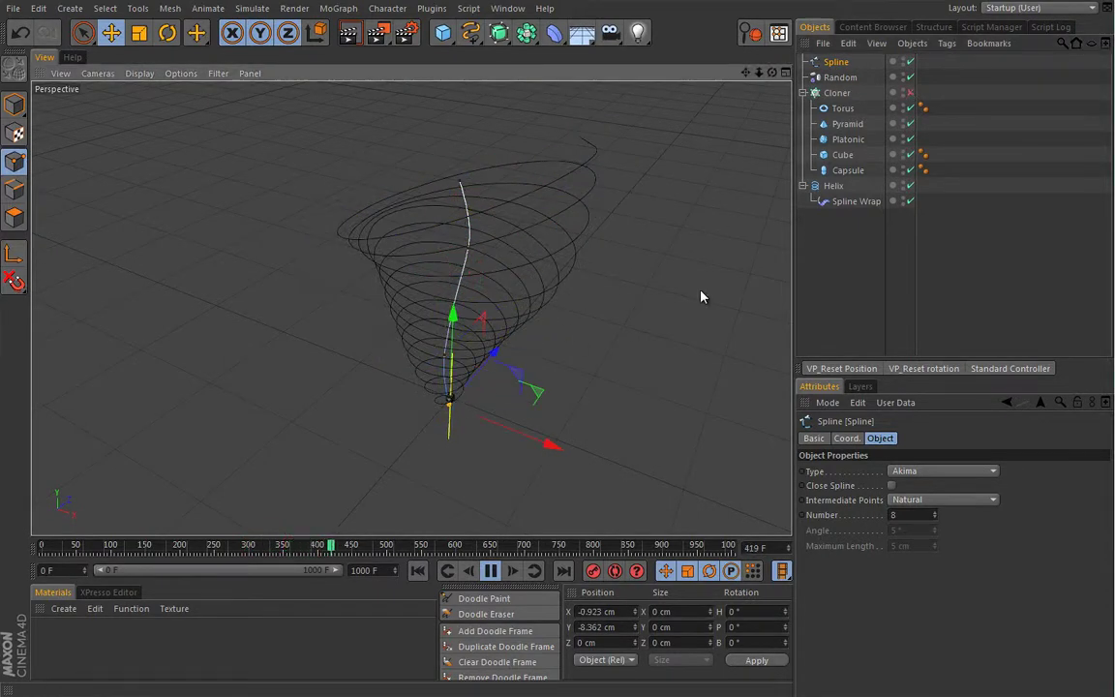
pyautogui.click(909, 92)
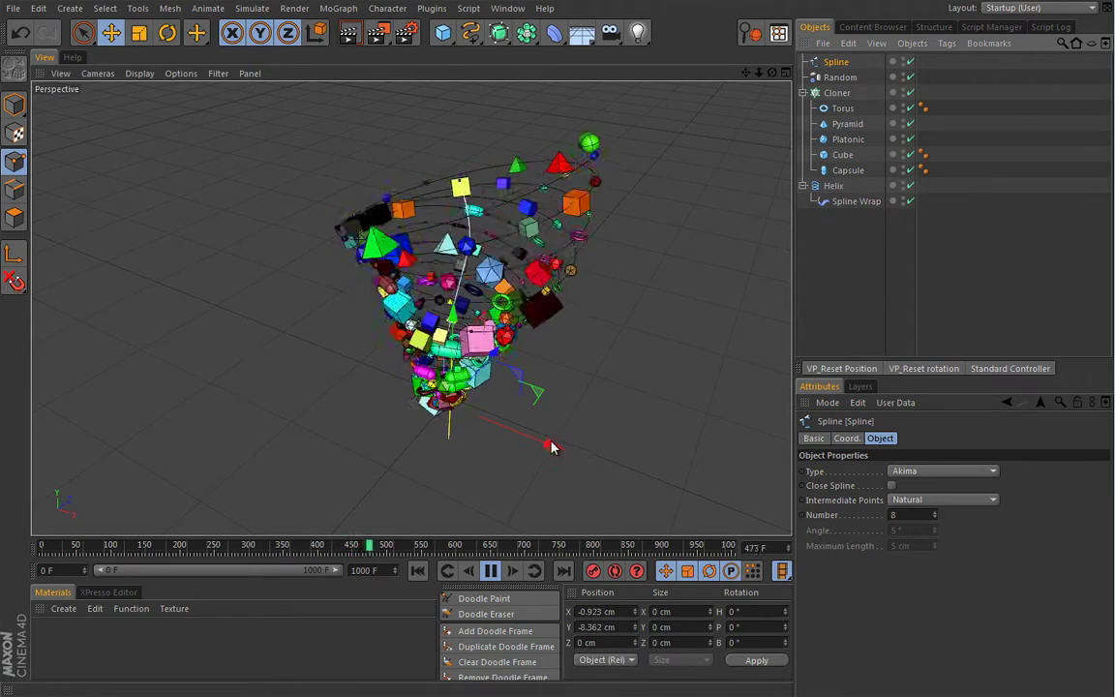
pyautogui.moveTo(551, 446); pyautogui.dragTo(230, 328)
pyautogui.click(491, 571)
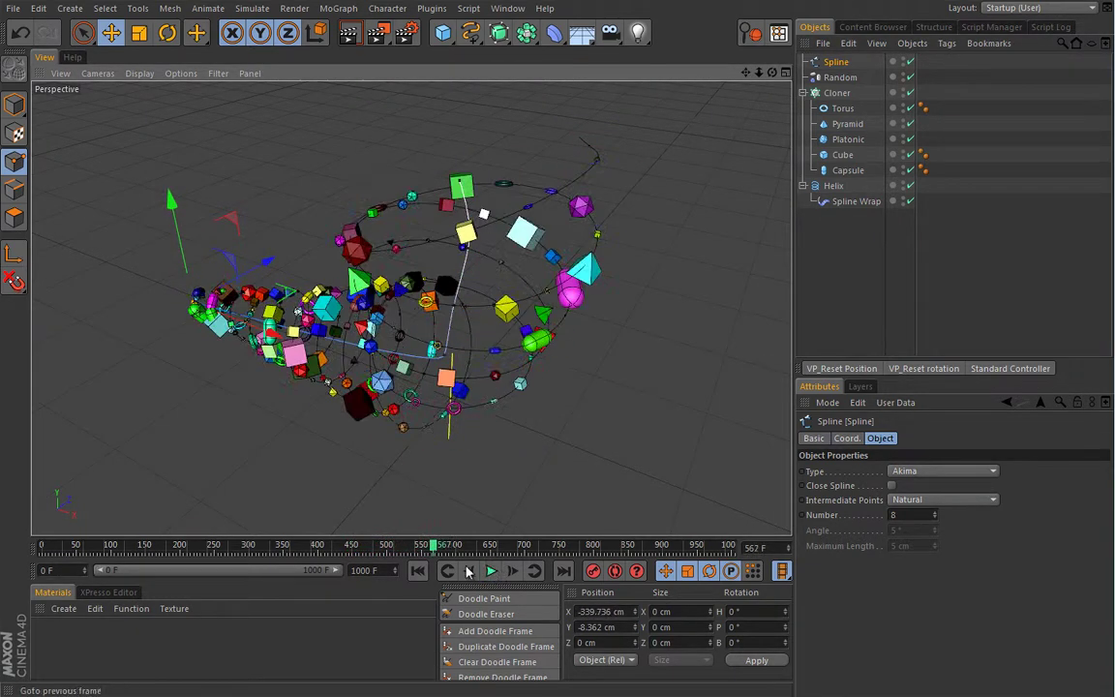
pyautogui.press('shift+F')
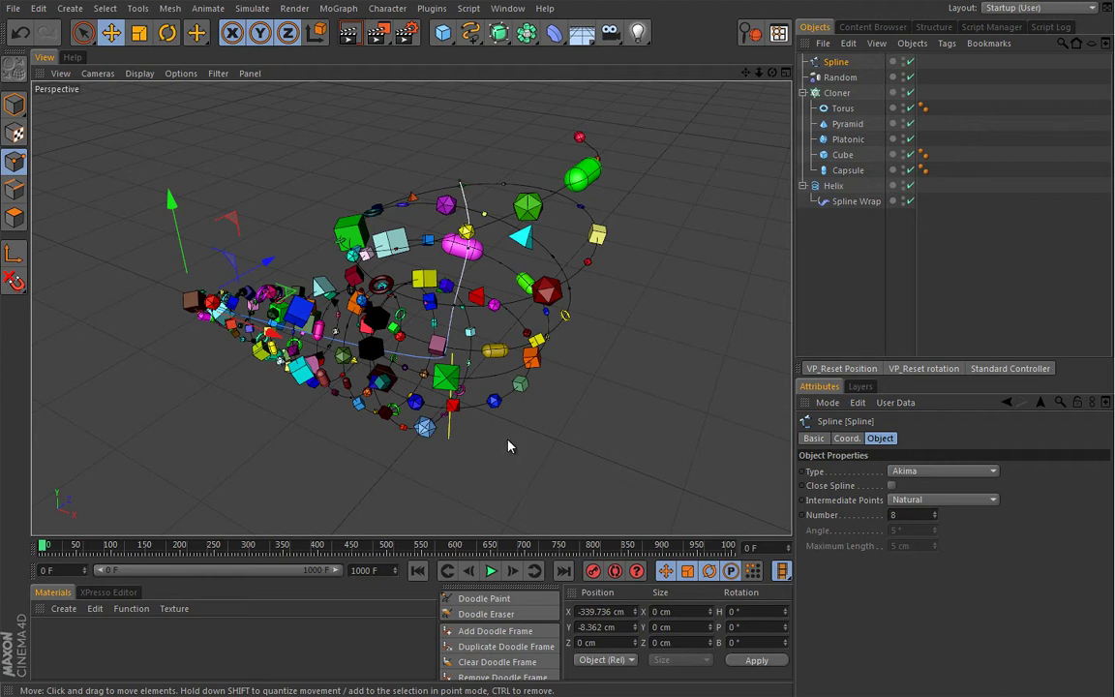
# - During playback, set the Cloner's Count to 400 and Start to 30%
pyautogui.click(491, 570)
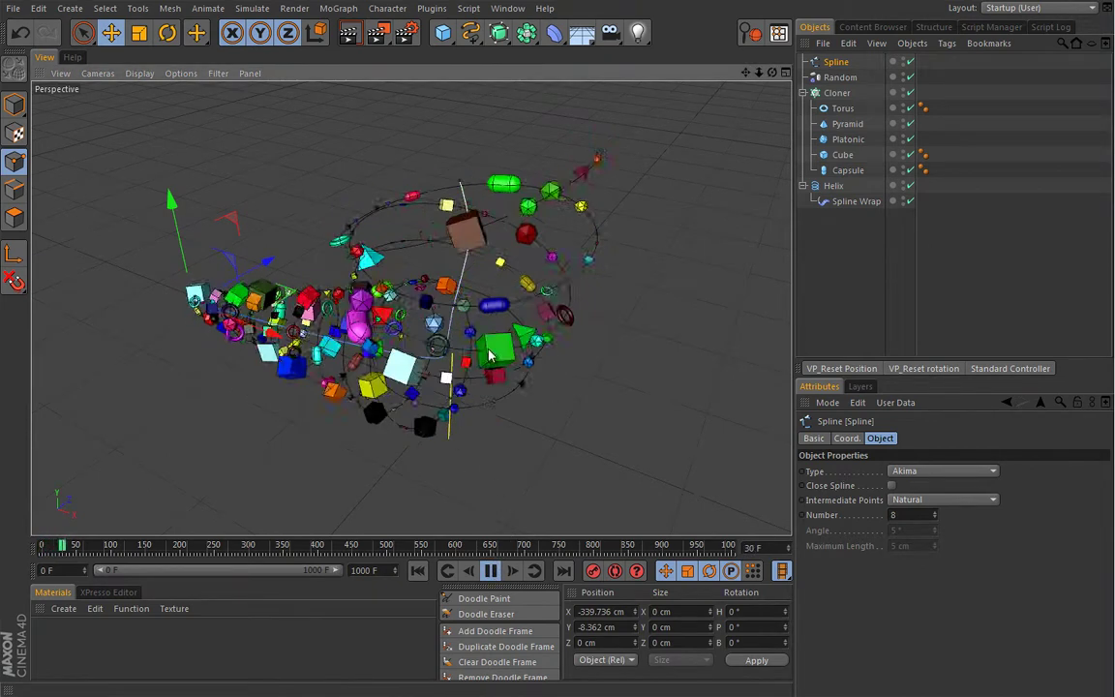
pyautogui.click(837, 93)
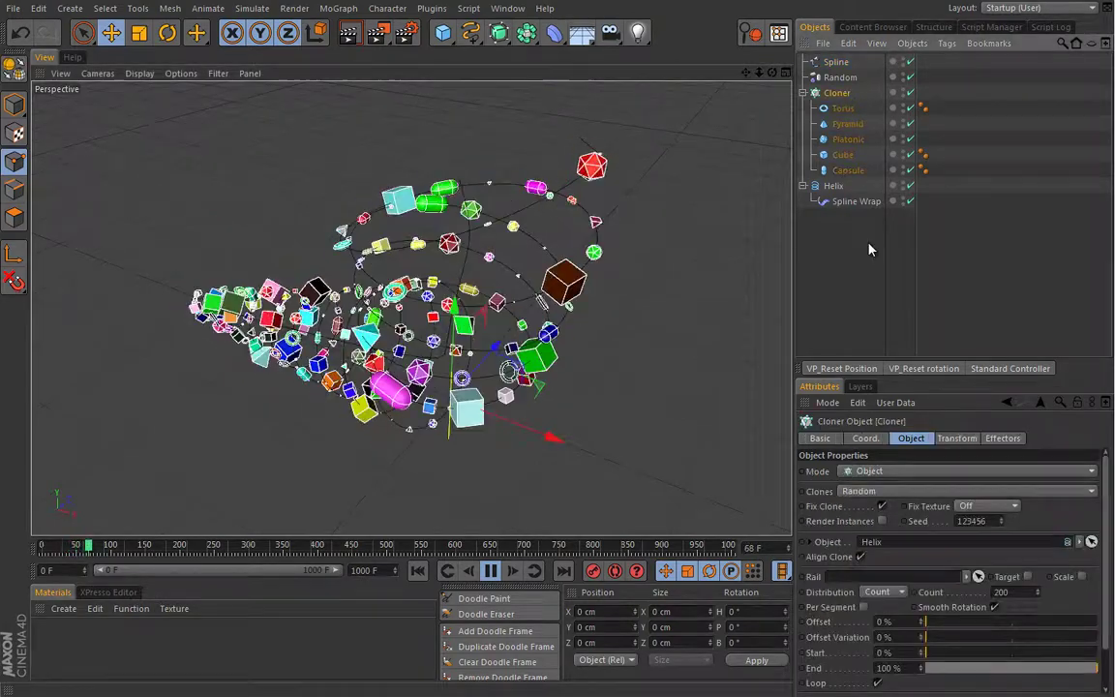
pyautogui.doubleClick(1012, 592)
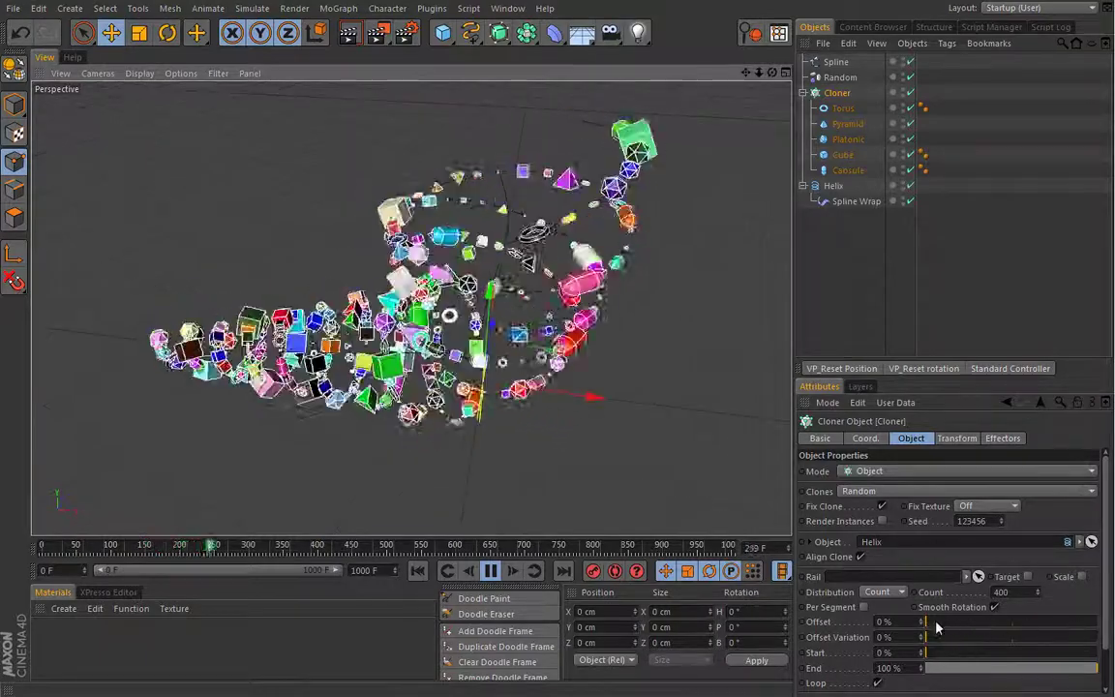
pyautogui.moveTo(933, 626); pyautogui.dragTo(983, 655)
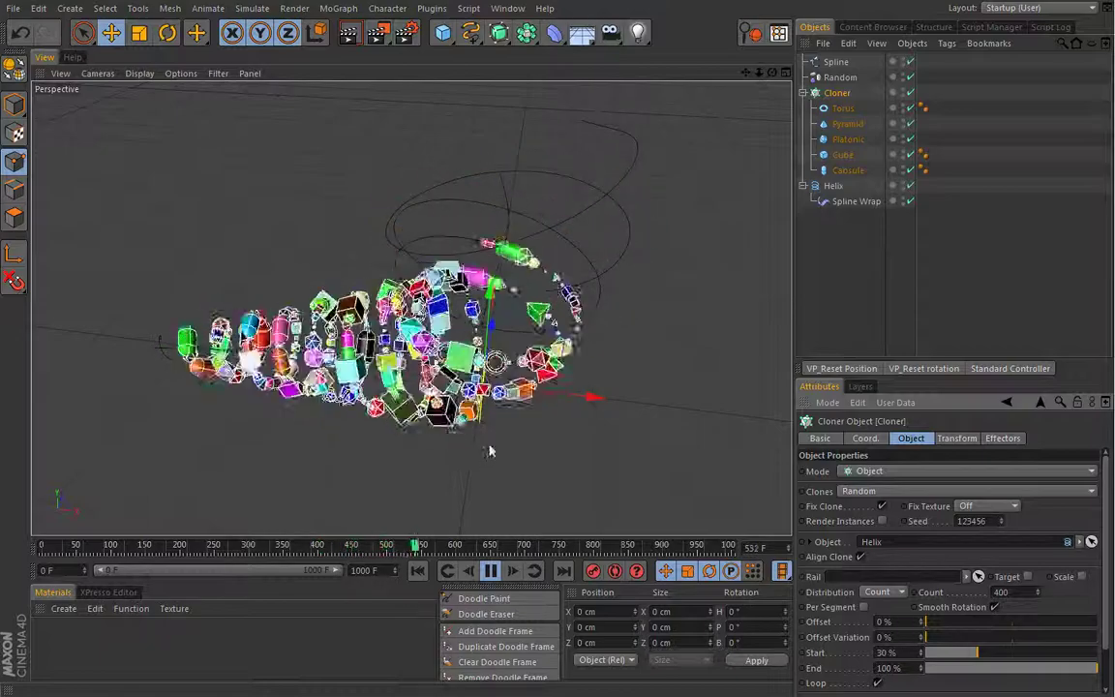
# - Stop playback, rewind to frame 0, and orbit to view the bent tornado
pyautogui.click(490, 570)
pyautogui.click(423, 571)
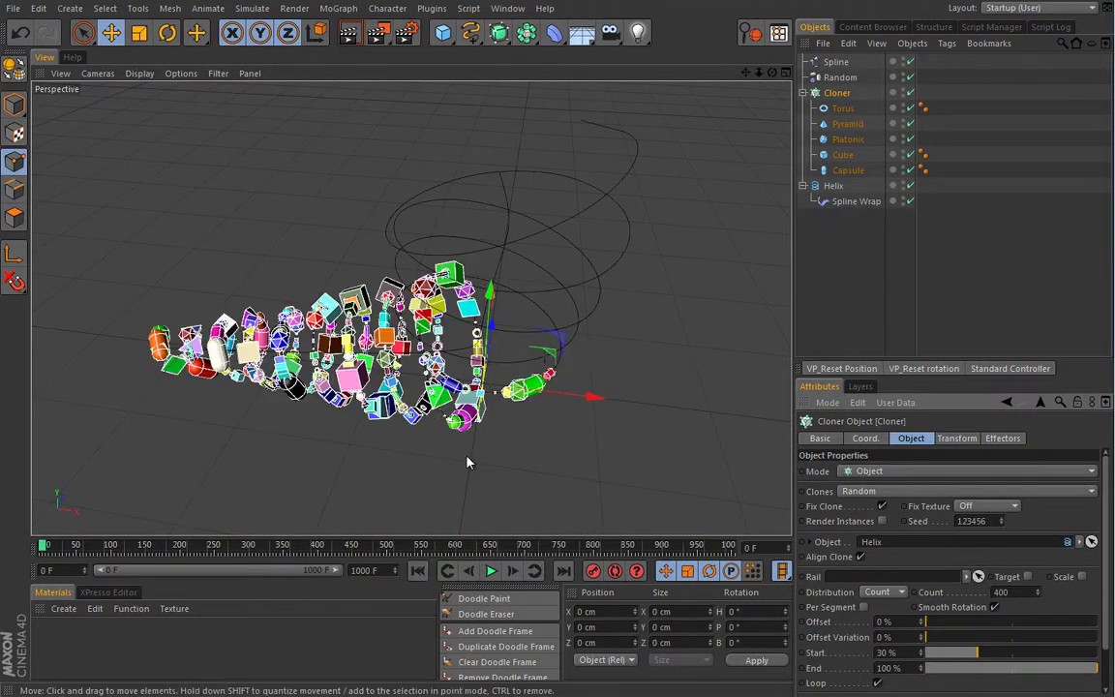
pyautogui.keyDown('alt'); pyautogui.moveTo(548, 366); pyautogui.dragTo(503, 381); pyautogui.keyUp('alt')
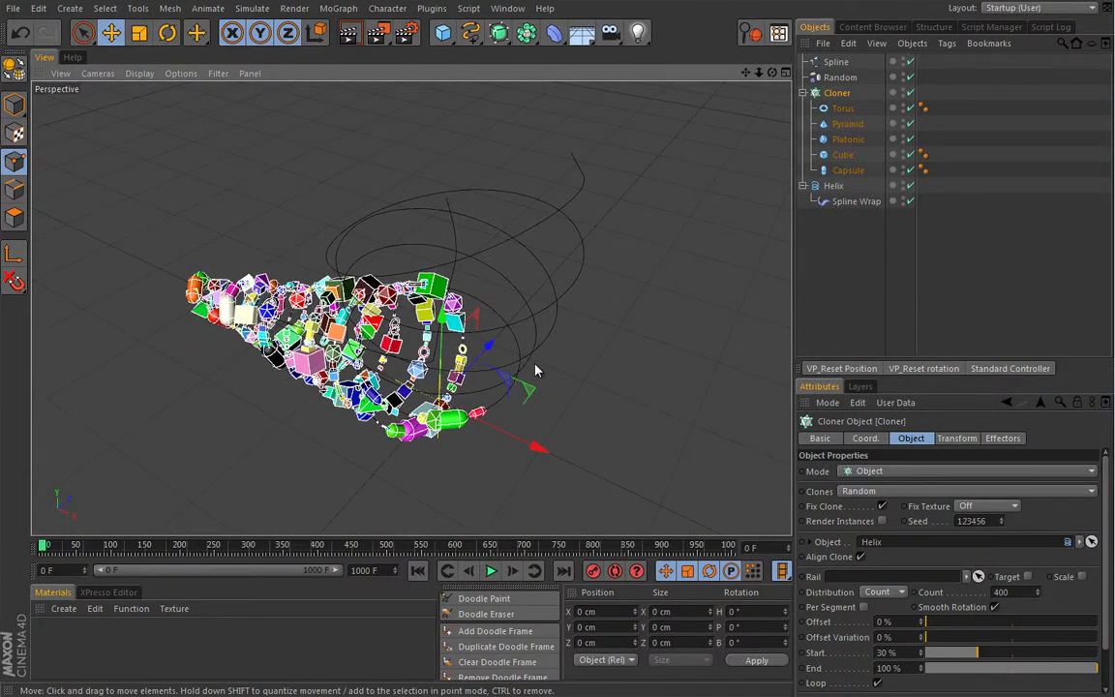